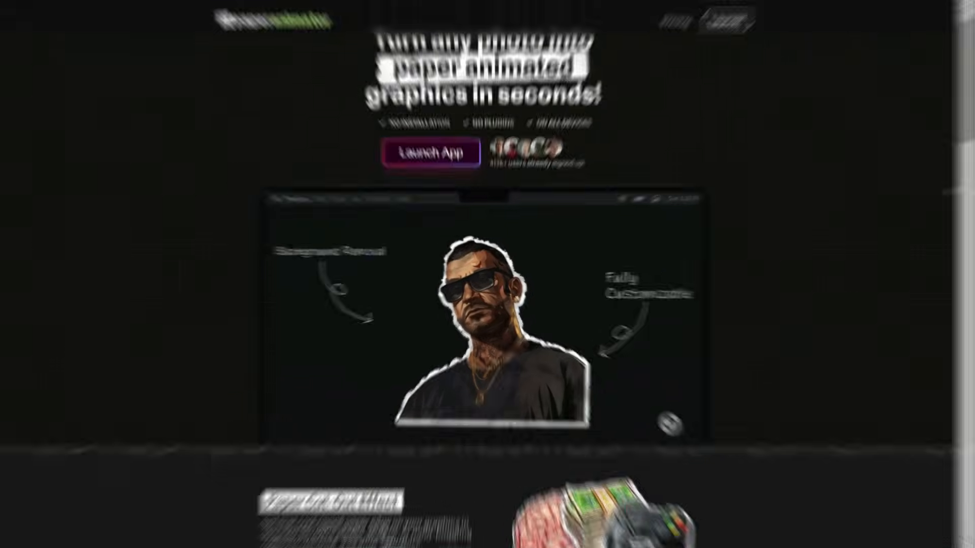
Look over the landing page and sign in to the paper animation editor with a Google account
scroll(488, 274, down, 5)
scroll(488, 274, down, 6)
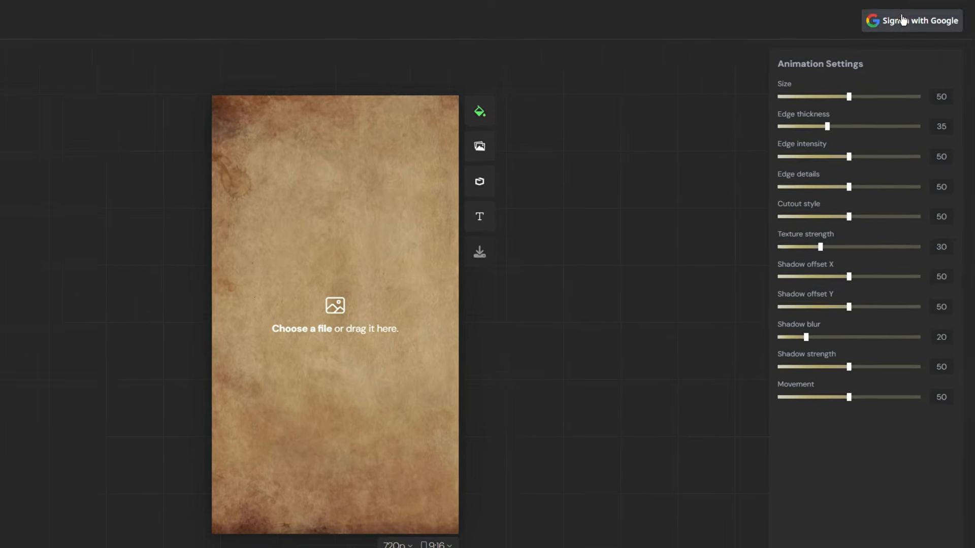
click(894, 24)
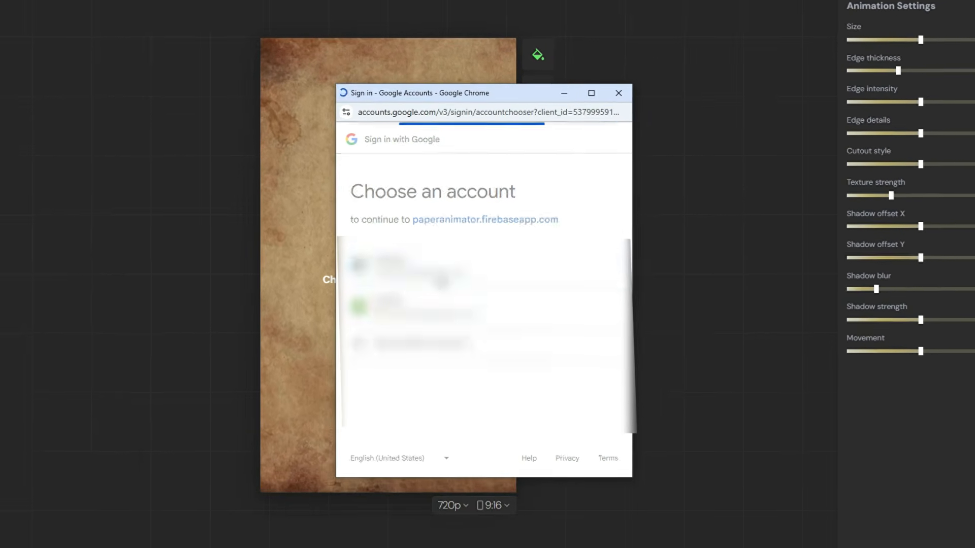
click(442, 278)
click(468, 424)
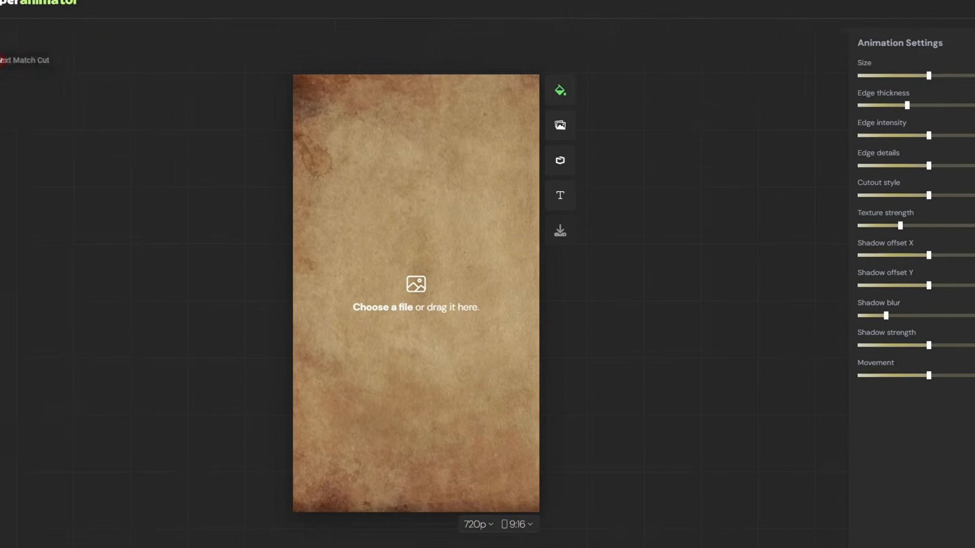
Generate a text match cut for the keyword "Seong Gi-hun" and download it
click(23, 88)
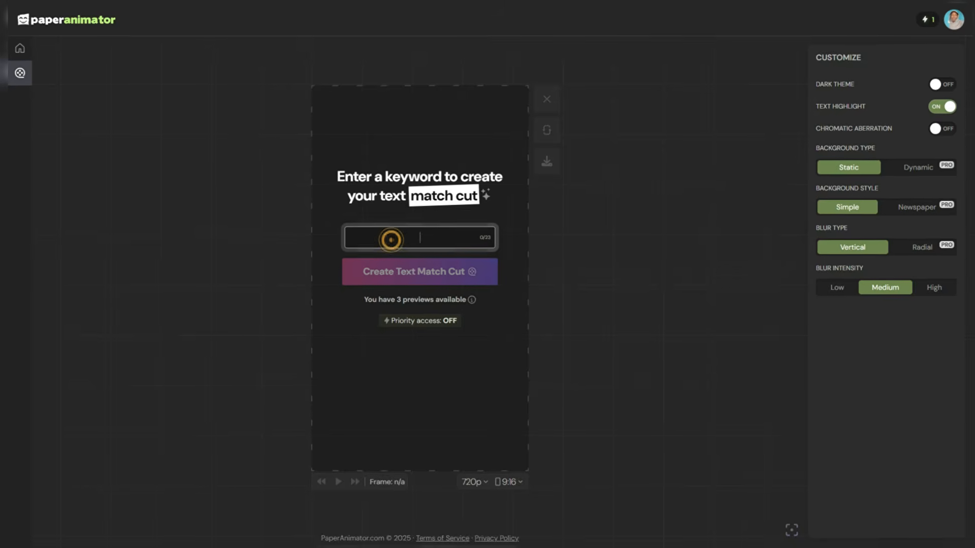
right_click(388, 239)
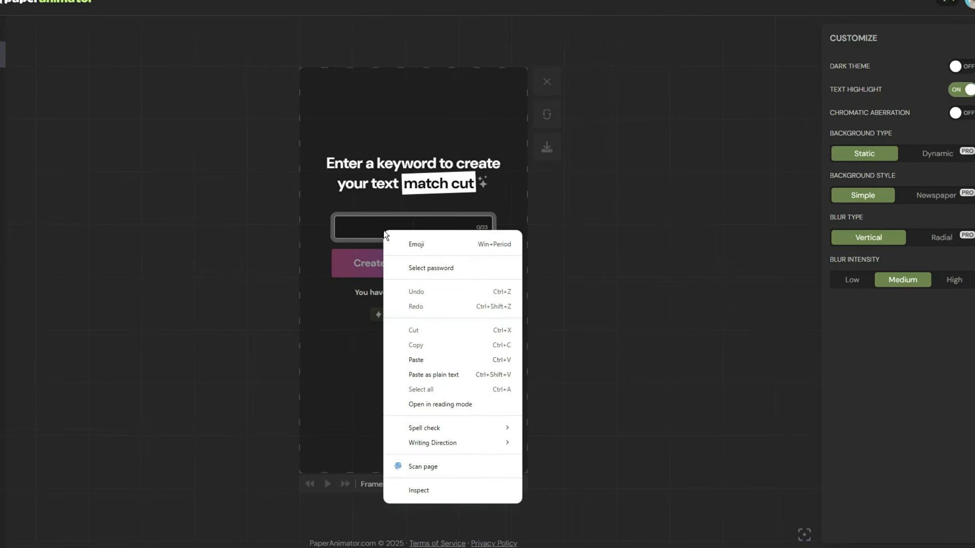
click(408, 359)
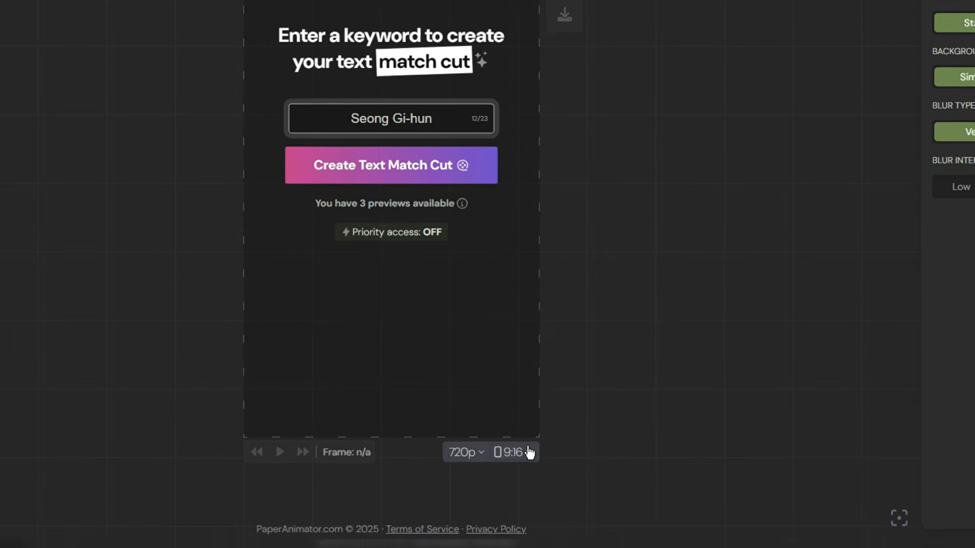
click(428, 166)
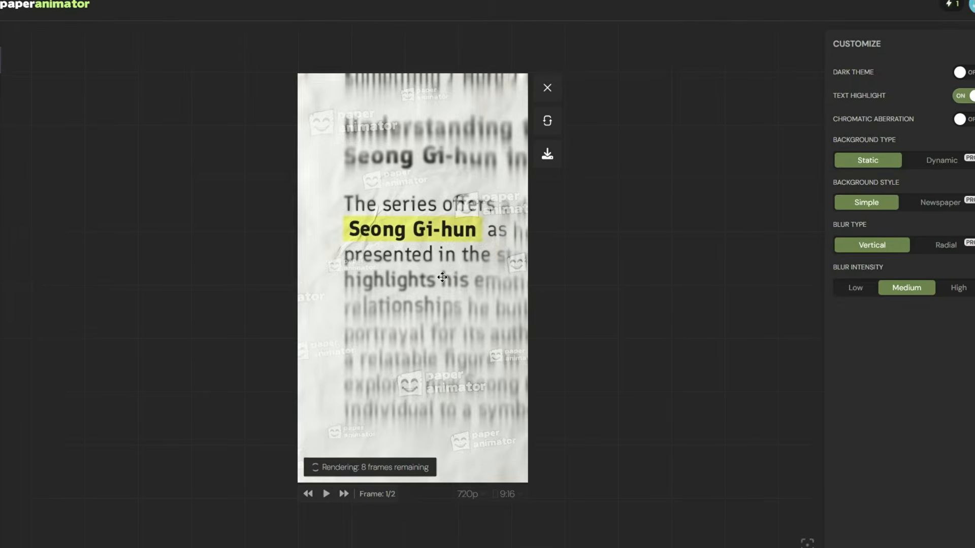
click(547, 154)
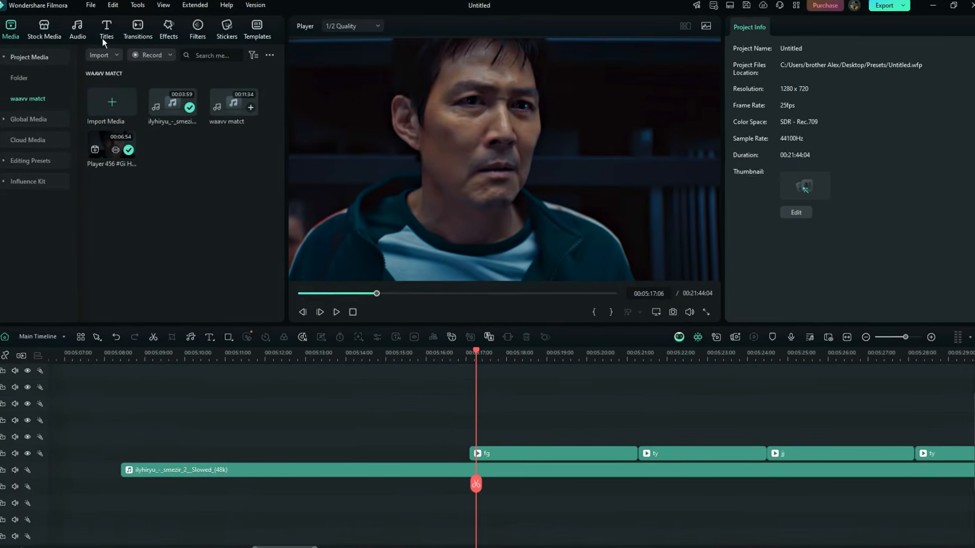
Switch to Filmora and set the project to 1:1 (Instagram), 1080x1080, at 60 fps
click(98, 5)
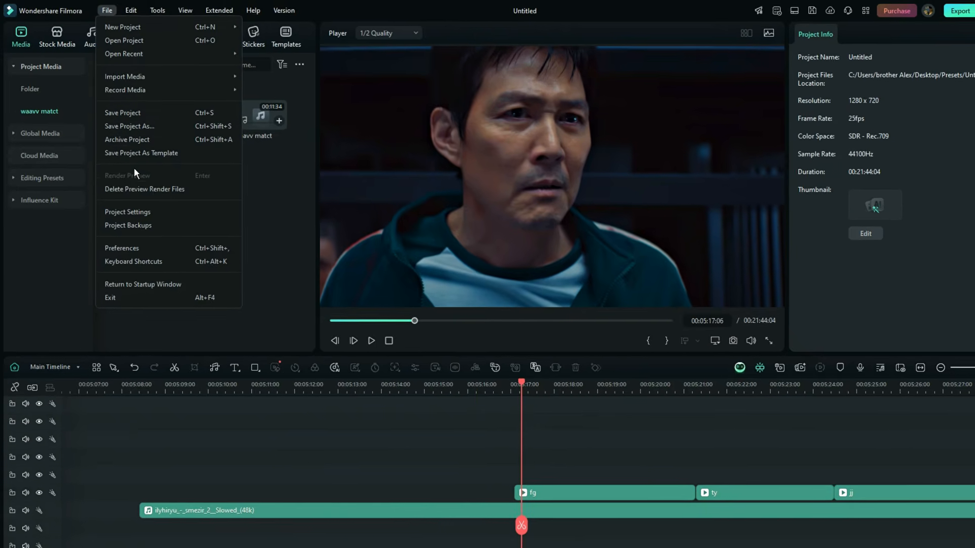
click(124, 209)
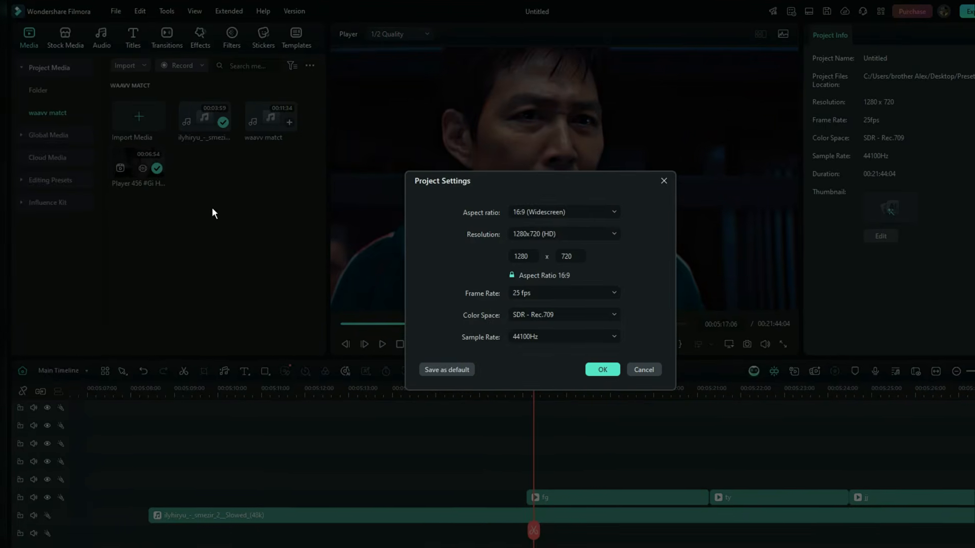
click(559, 212)
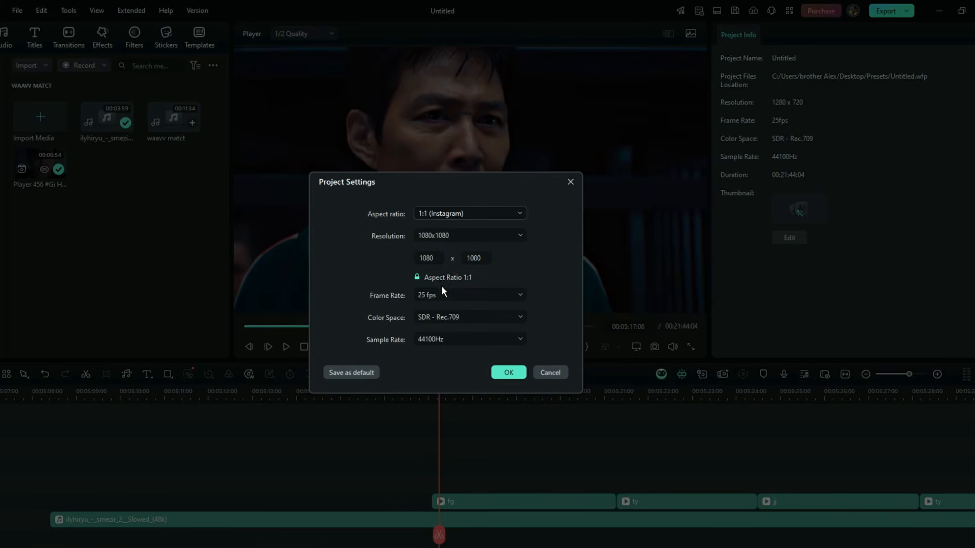
click(445, 293)
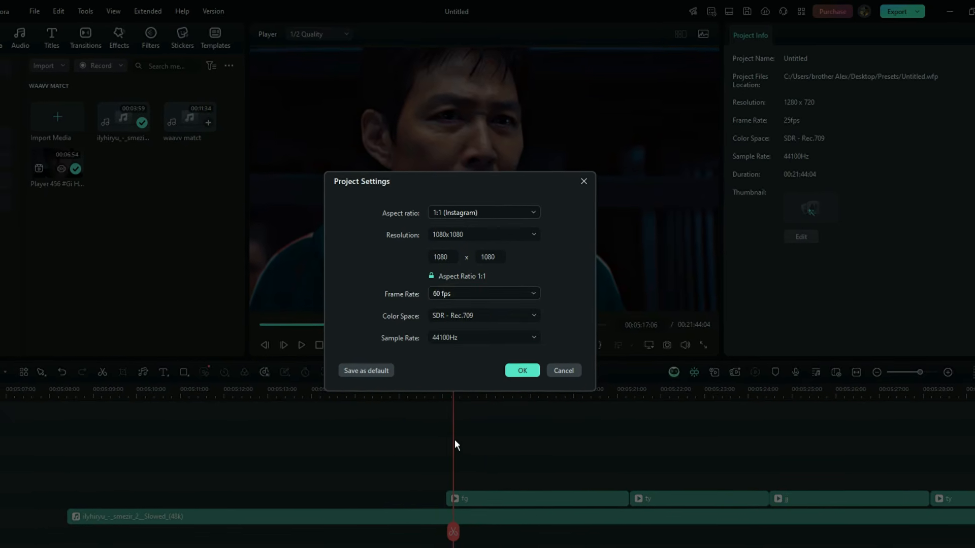
click(522, 370)
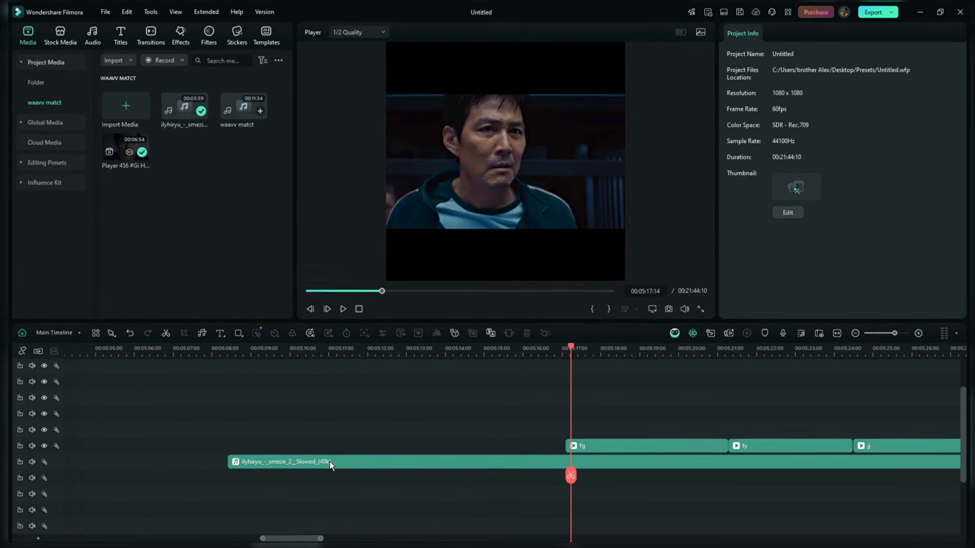
Run Beat Detection on the slowed music clip in the timeline
right_click(339, 457)
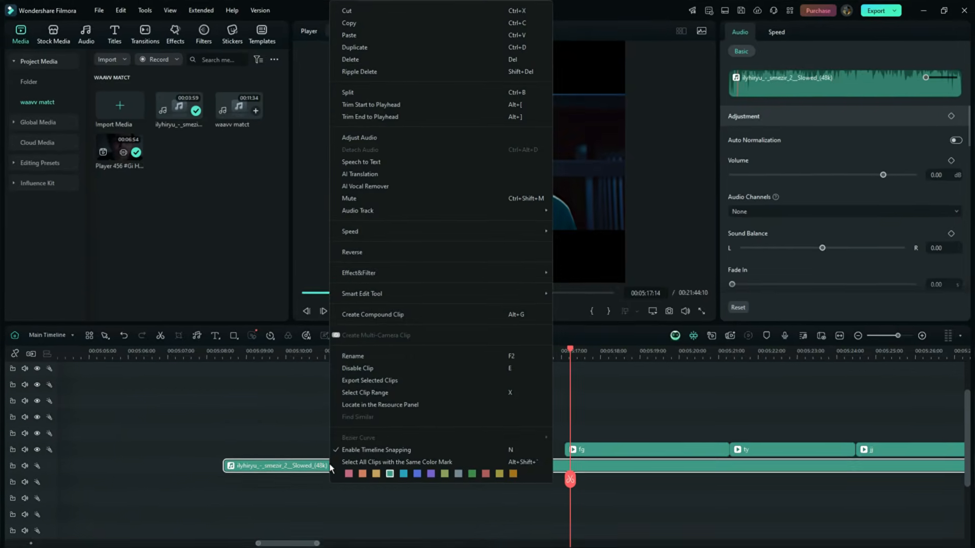
mouse_move(376, 298)
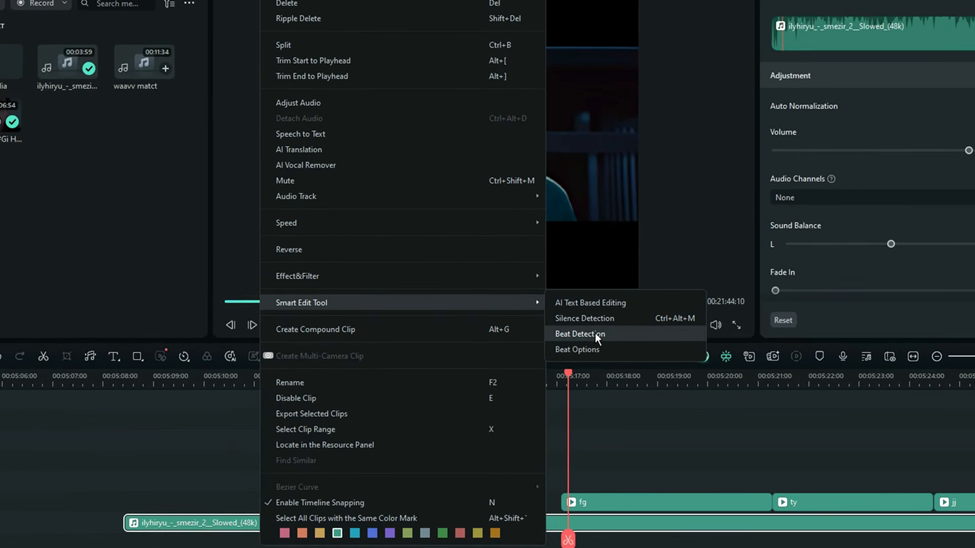
click(590, 335)
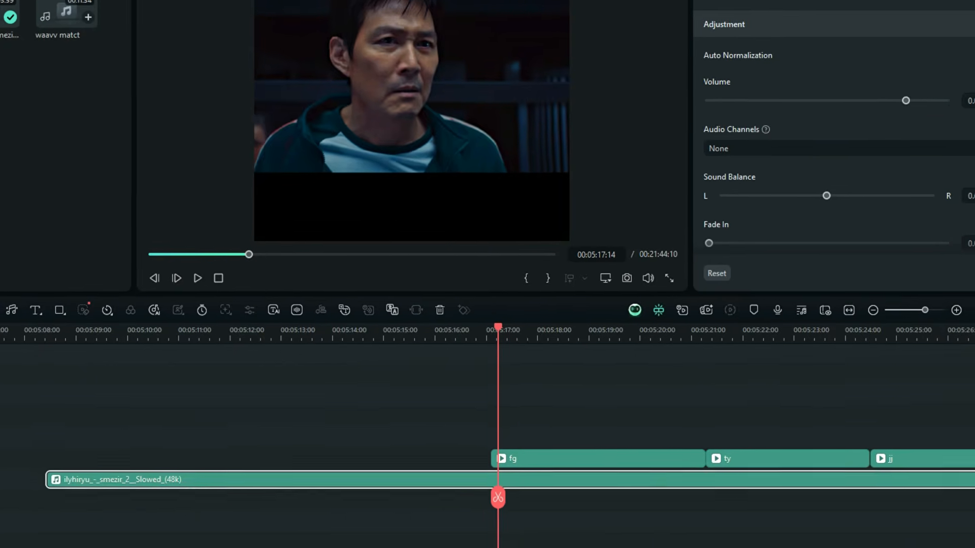
Set the music clip's beat options to highlight every 1 beat
drag(45, 332, 340, 340)
scroll(270, 463, up, 1)
right_click(270, 463)
mouse_move(549, 243)
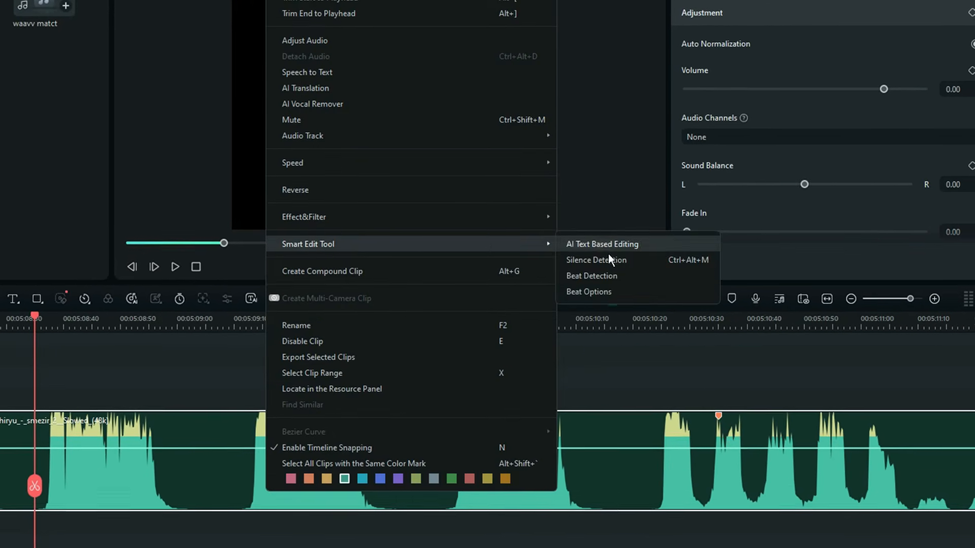
click(597, 289)
click(374, 186)
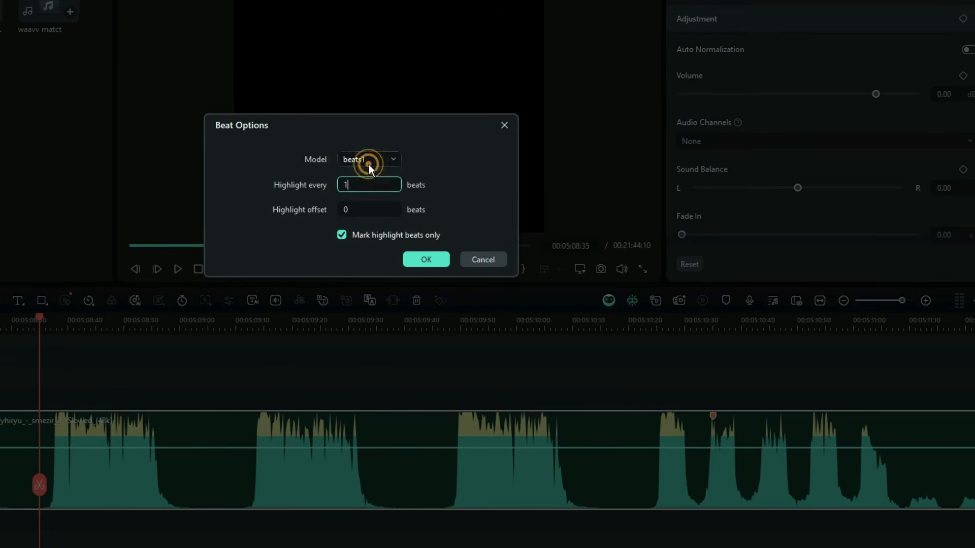
click(426, 259)
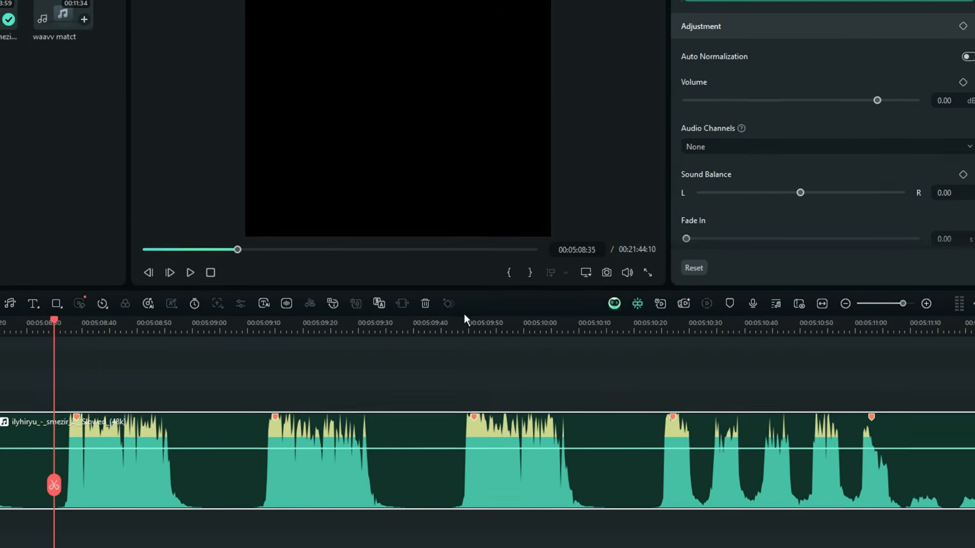
Add a marker to the music clip at the start of the short waveform peak at about 00:05:10:34
drag(463, 324, 349, 355)
drag(53, 488, 59, 470)
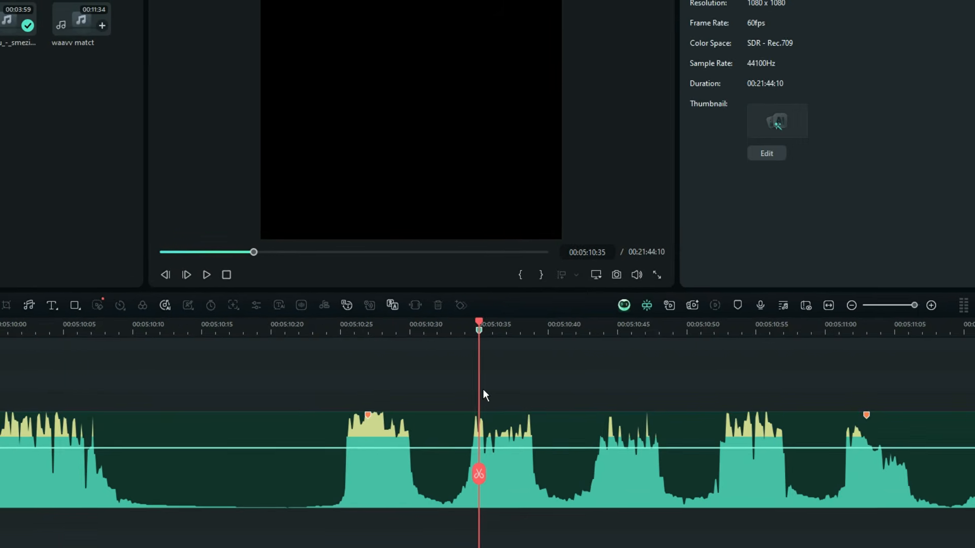
key(ctrl+z)
click(482, 418)
key(m)
Add a marker to the music clip at the start of the following short peak, at about 00:05:10:43
click(608, 398)
key(Right)
key(Right)
key(Right)
key(Right)
key(Right)
key(Right)
click(653, 391)
key(Right)
key(Left)
key(m)
key(ctrl+z)
click(679, 438)
key(m)
Mark the start of the next short peak on the music clip at 00:05:10:53
click(768, 389)
click(782, 445)
key(m)
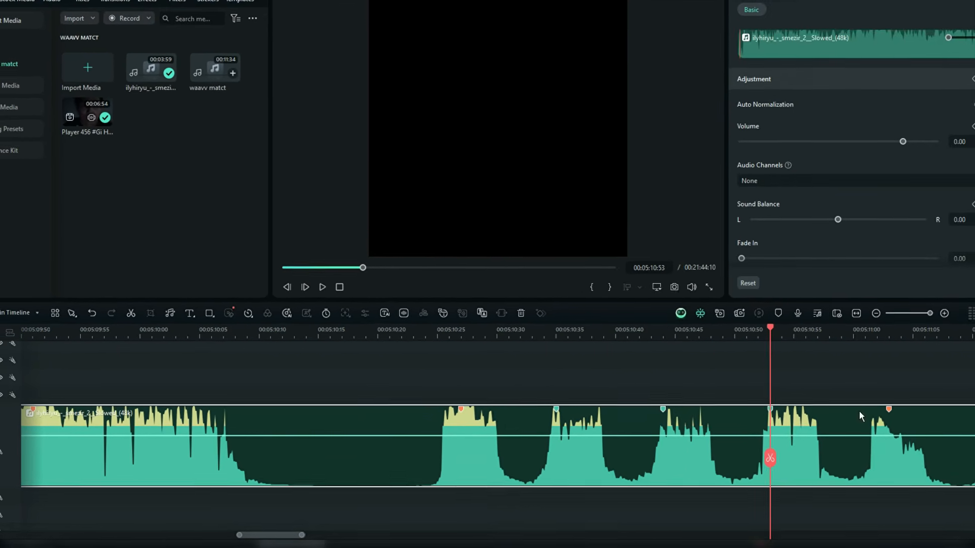
Align the beat markers around the group of short peaks with the starts of their waveform peaks
scroll(711, 401, right, 3)
click(545, 394)
scroll(455, 378, down, 5)
click(383, 335)
scroll(457, 350, up, 6)
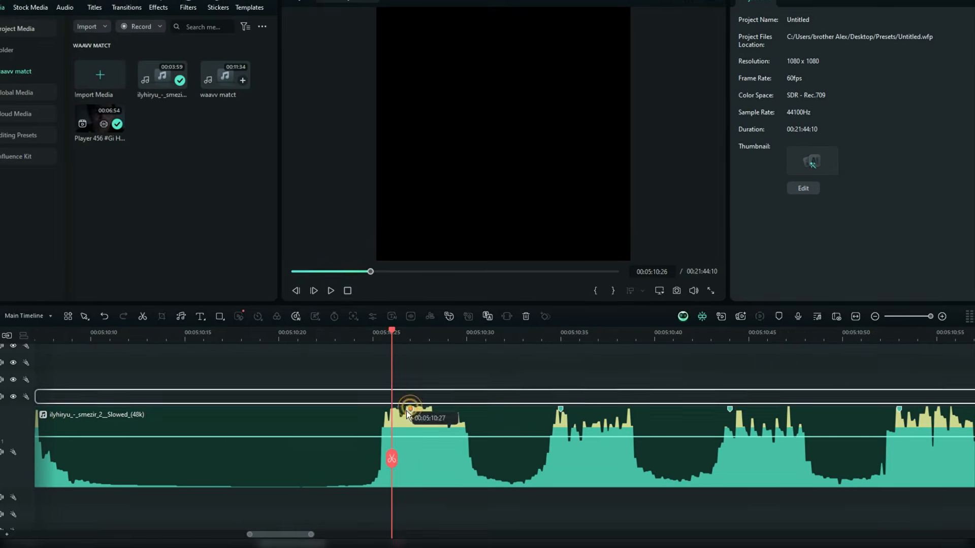
mouse_move(675, 345)
mouse_down()
mouse_move(553, 355)
mouse_move(599, 355)
mouse_up()
click(865, 410)
Shift the beat markers on the first long waveform peaks to the start of each peak
drag(777, 346, 563, 353)
drag(249, 345, 488, 350)
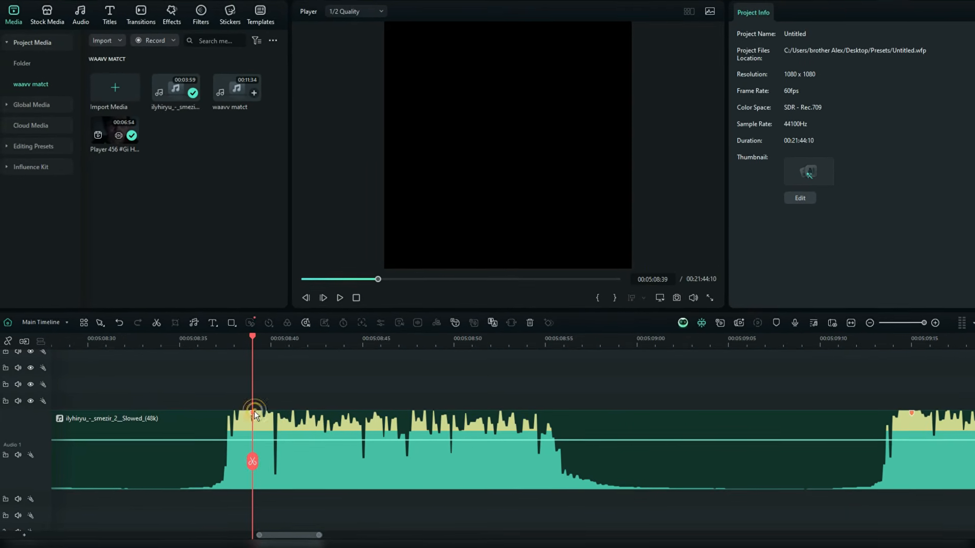
drag(614, 337, 619, 405)
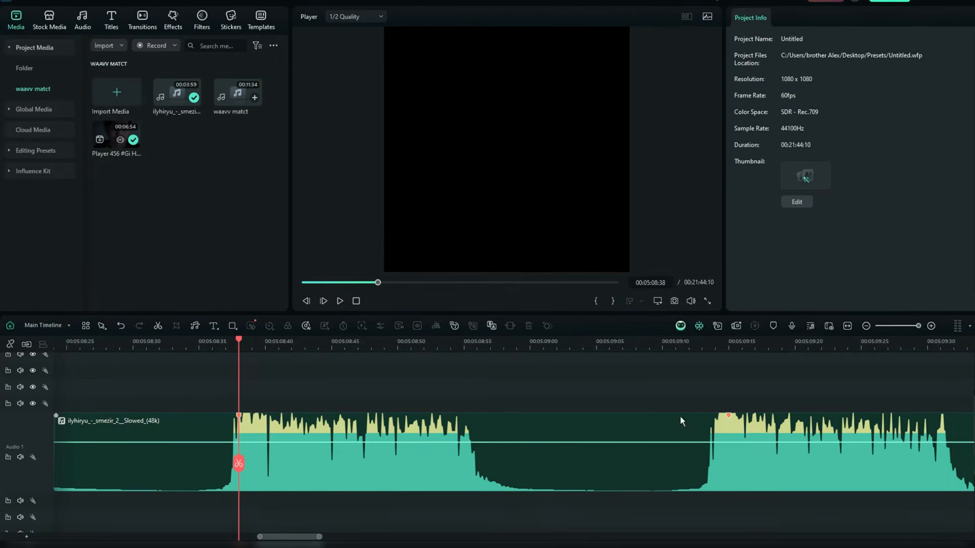
drag(715, 345, 630, 351)
drag(788, 345, 694, 443)
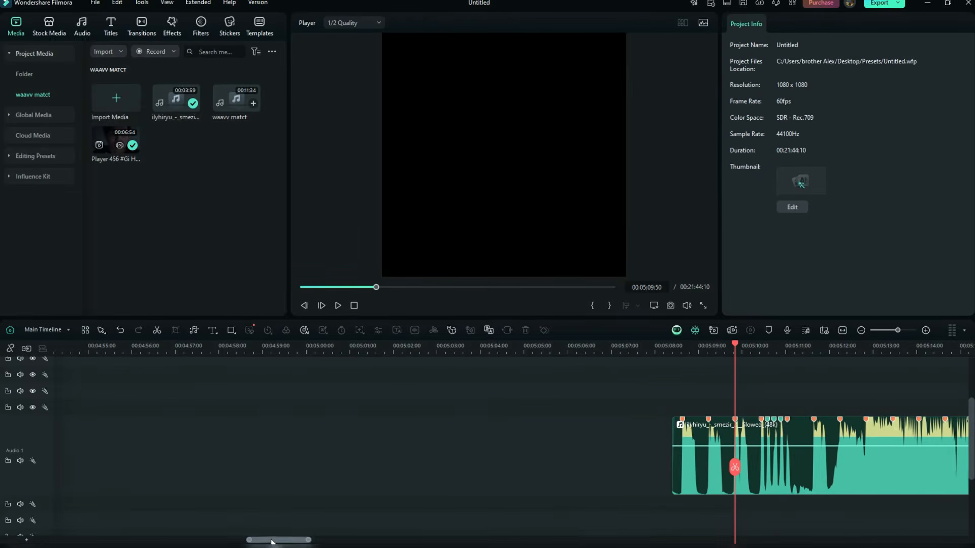
Play the music from its beginning to check the marker timing against the beats
drag(271, 543, 279, 541)
drag(386, 350, 516, 356)
click(180, 394)
key(space)
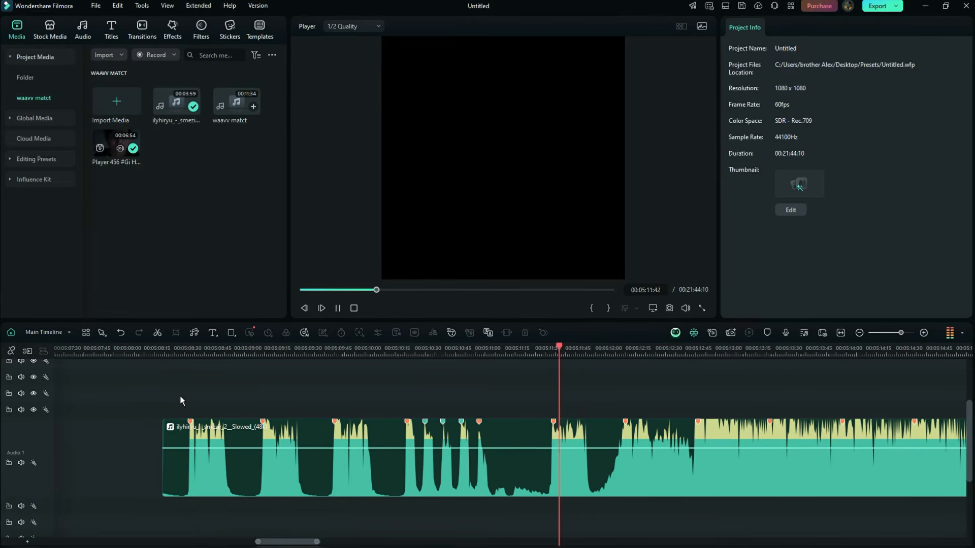
key(space)
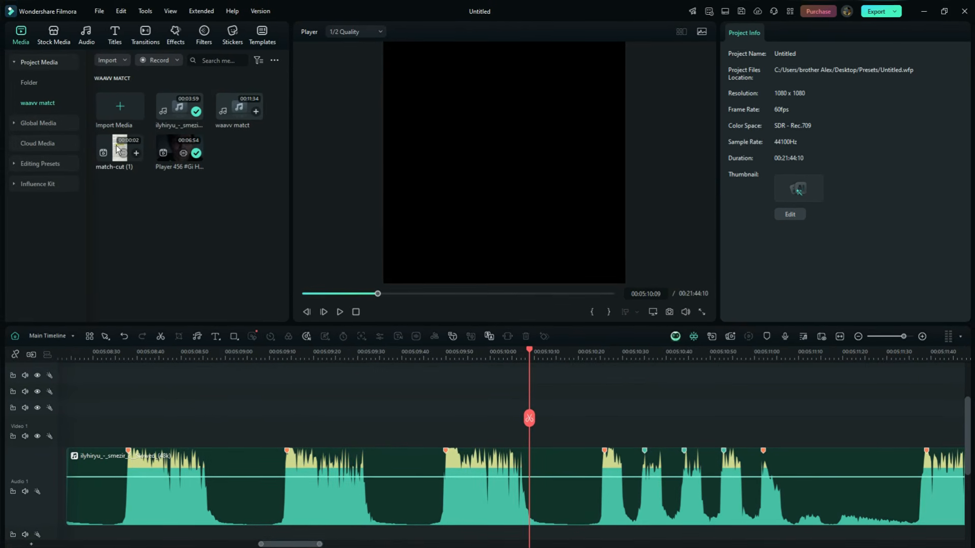
Place the match-cut (1) clip on Video 1 at the first beat marker, keeping the 1080x1080 60fps project settings
drag(168, 375, 139, 428)
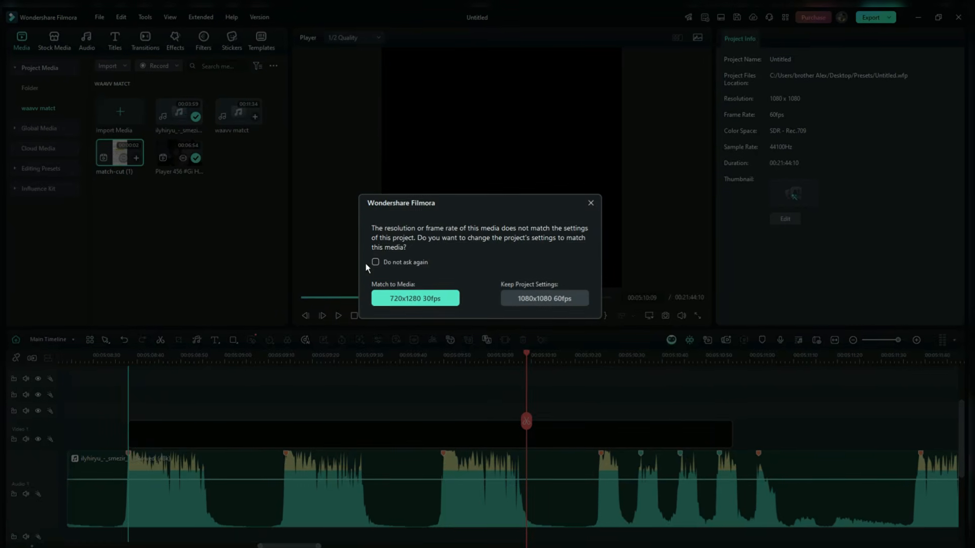
click(518, 297)
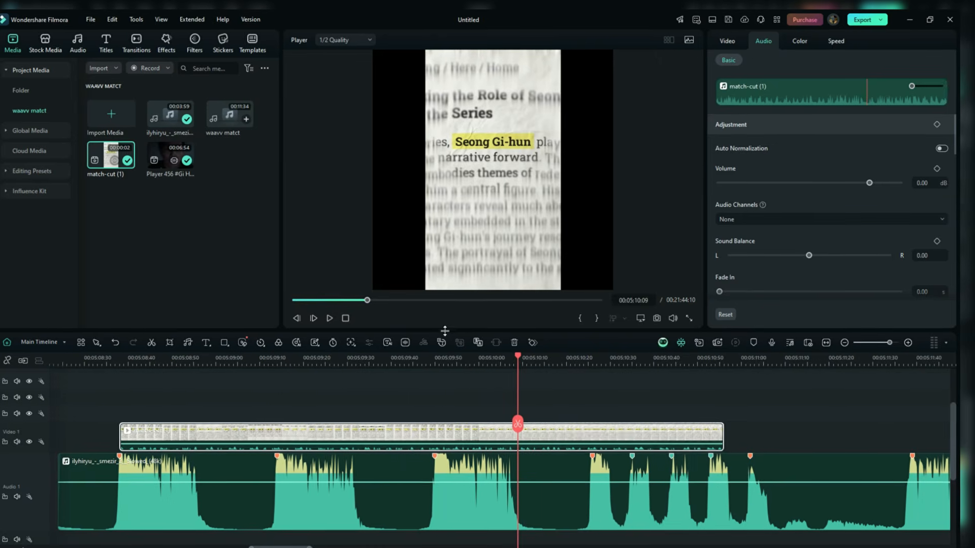
Split the match-cut clip at the second beat marker, move the remainder to the third marker and split it at the fourth
key(c)
click(279, 442)
key(v)
drag(311, 435, 471, 428)
key(c)
click(593, 442)
key(v)
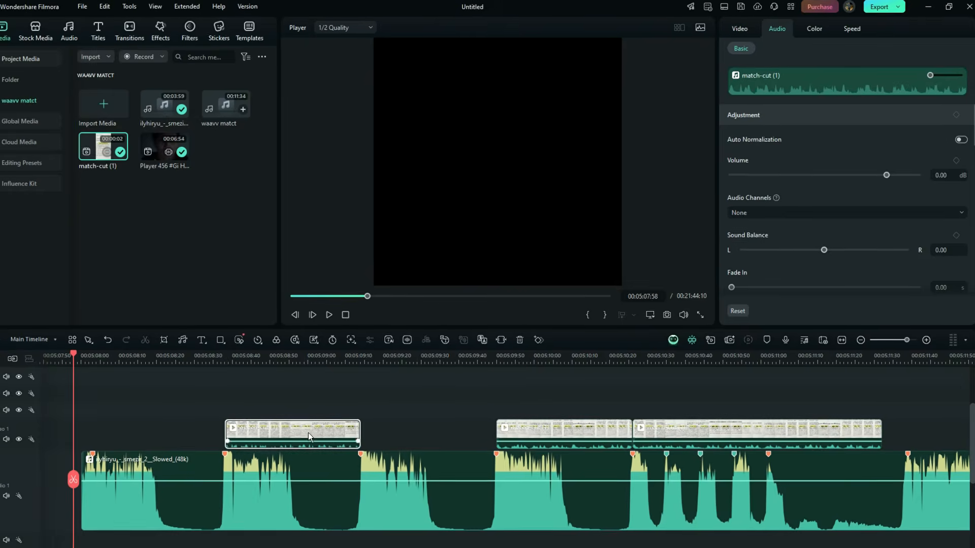
Arrange the three match-cut pieces on Video 1 to start at the first, third and fifth beat markers
drag(660, 432, 163, 419)
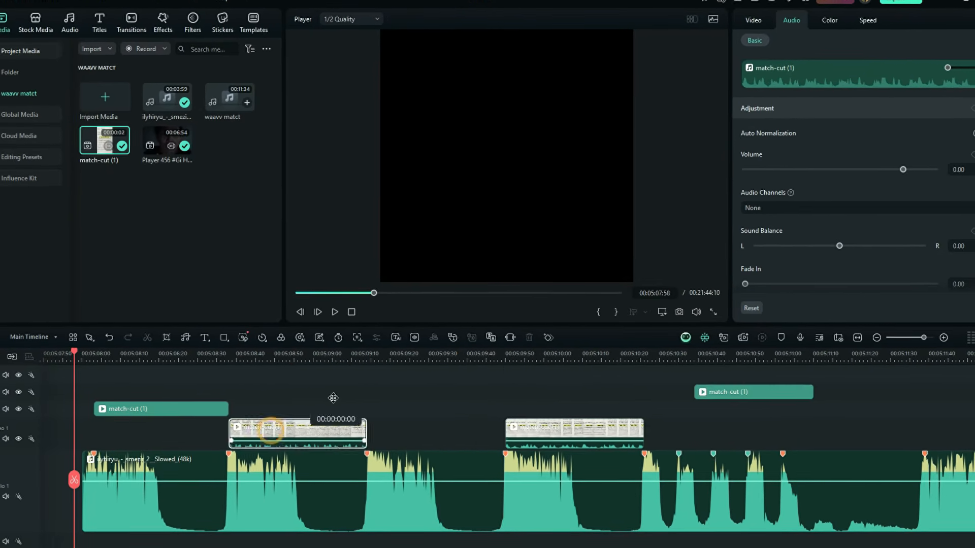
drag(268, 429, 403, 425)
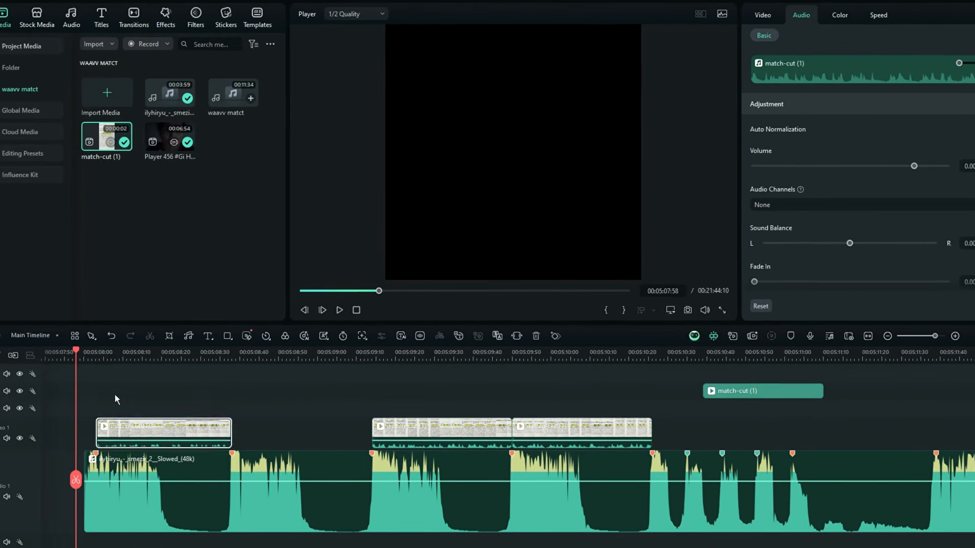
click(296, 413)
key(space)
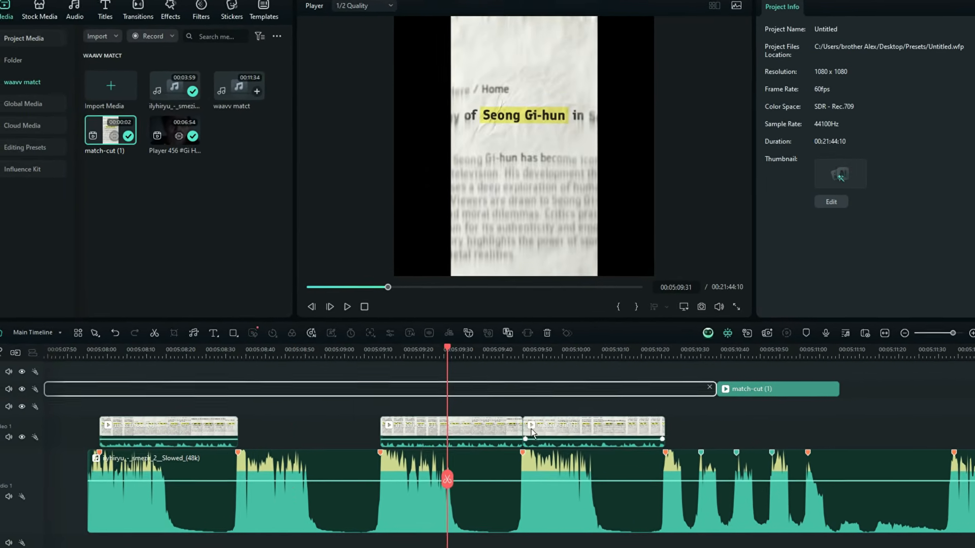
click(560, 434)
drag(581, 429, 726, 429)
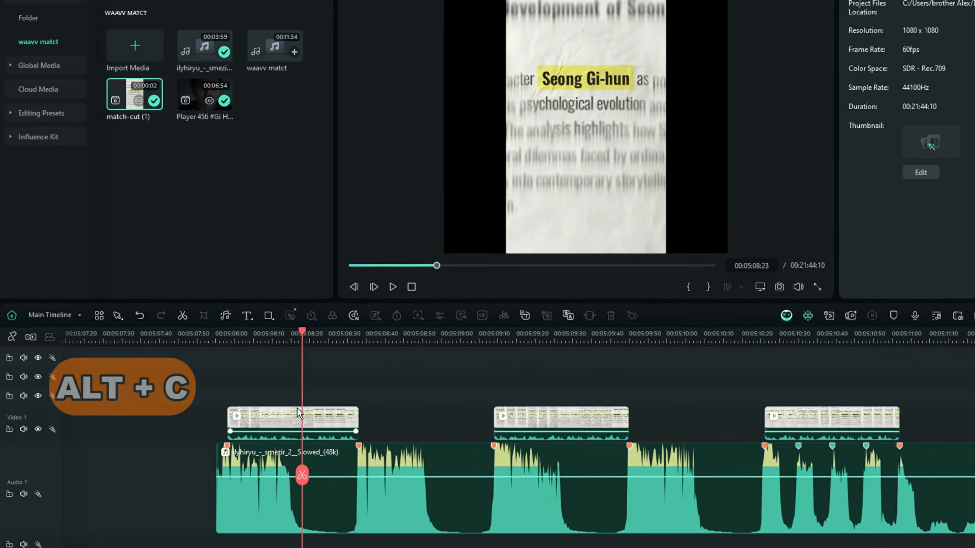
Open Crop and Zoom for the first match-cut piece and set up its Pan & Zoom with a 1:1 ratio
click(297, 413)
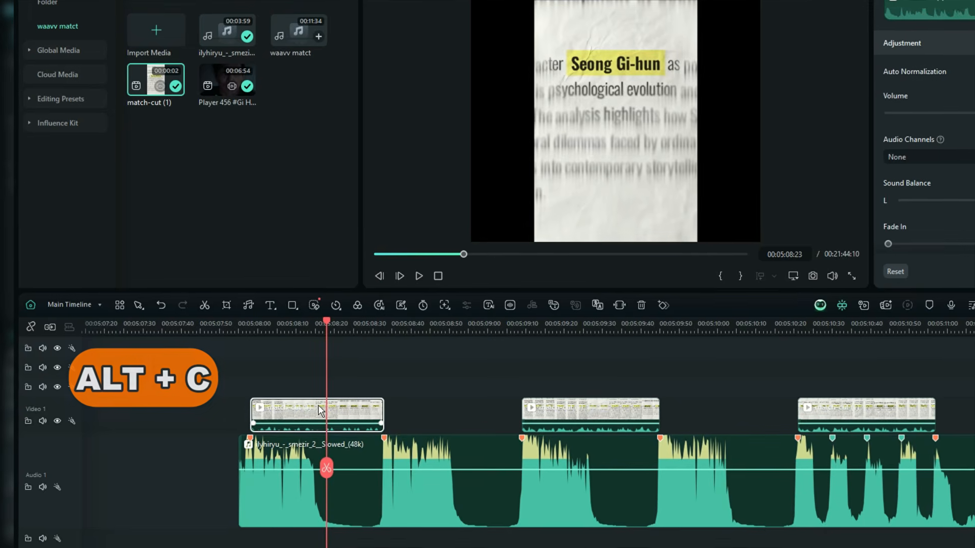
key(alt+c)
click(267, 381)
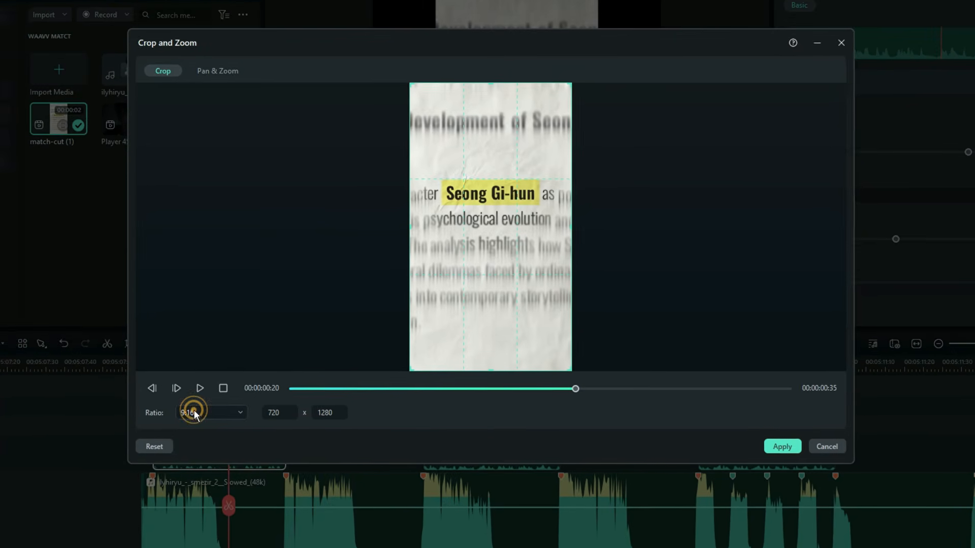
click(175, 397)
click(202, 76)
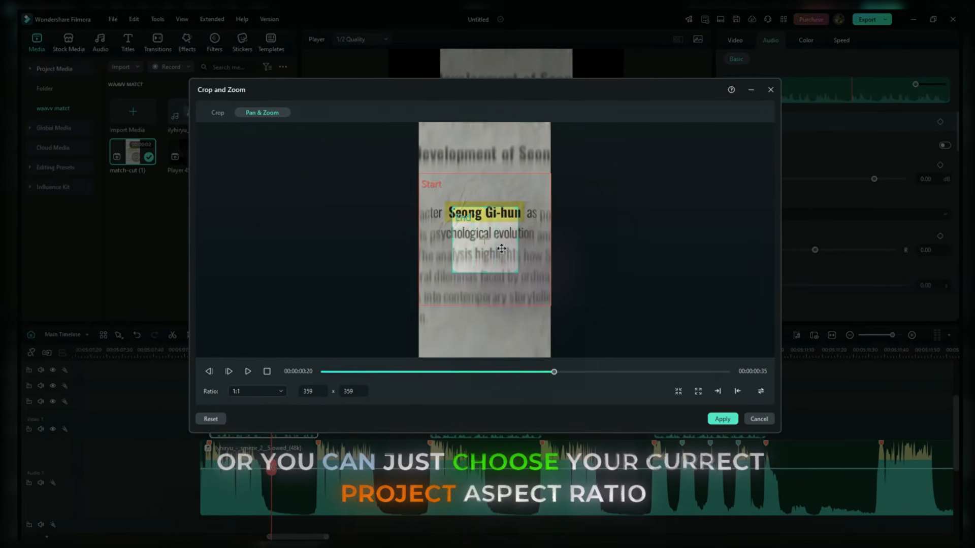
Frame the highlighted Seong Gi-hun text with a Start area and a slightly smaller End area, swap the two and apply the zoom
drag(512, 203, 511, 183)
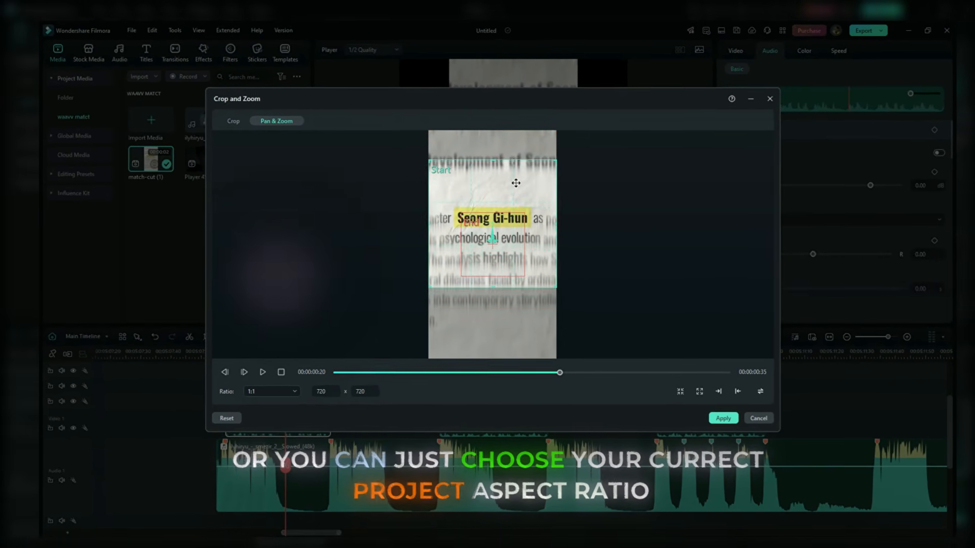
drag(501, 257, 564, 292)
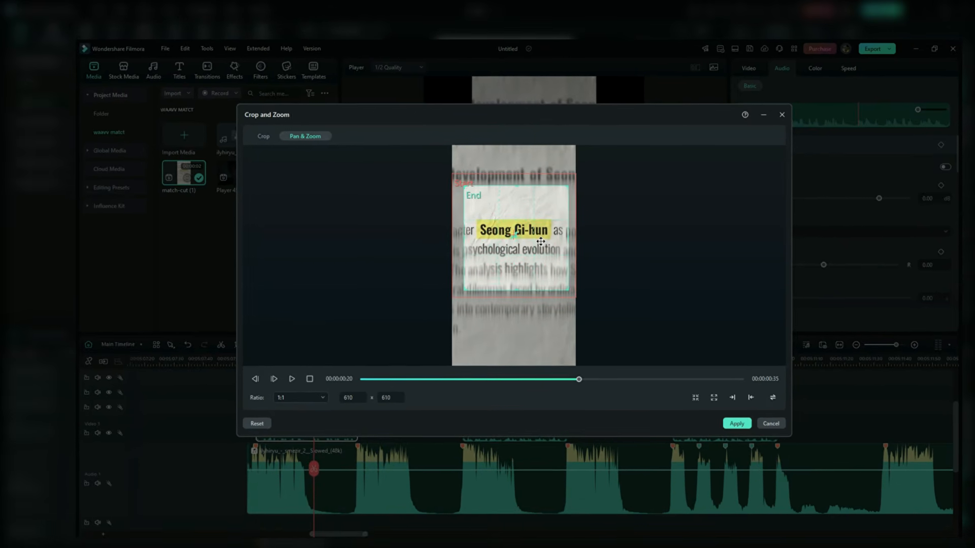
click(296, 383)
click(293, 382)
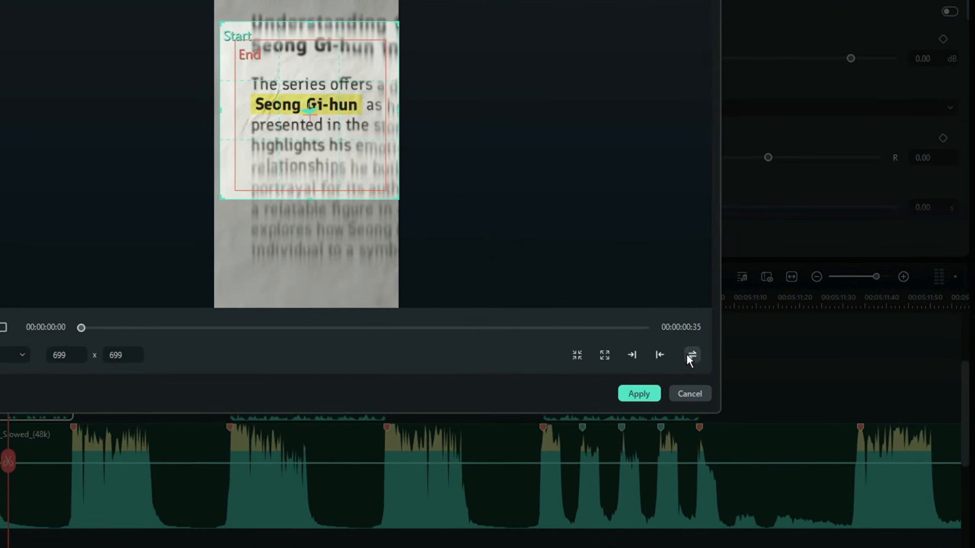
click(689, 355)
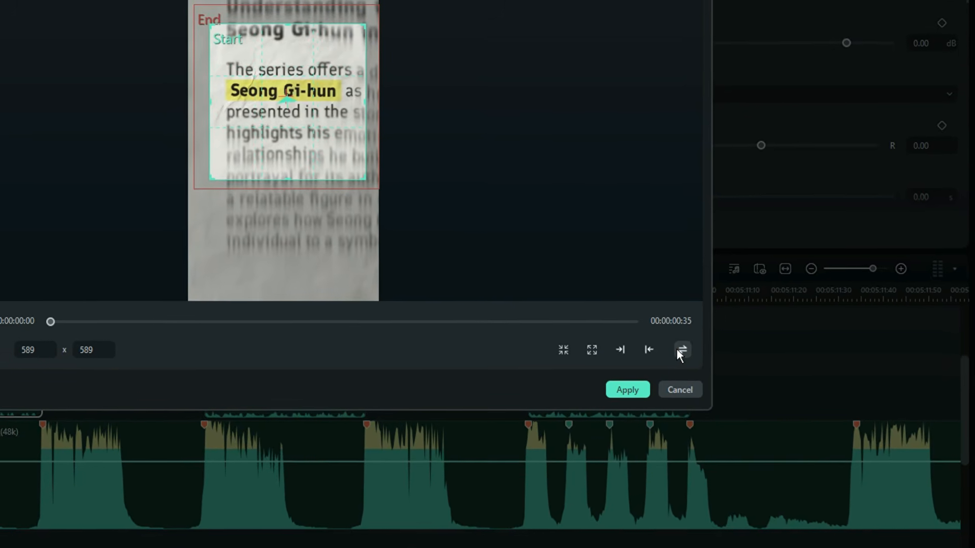
click(635, 390)
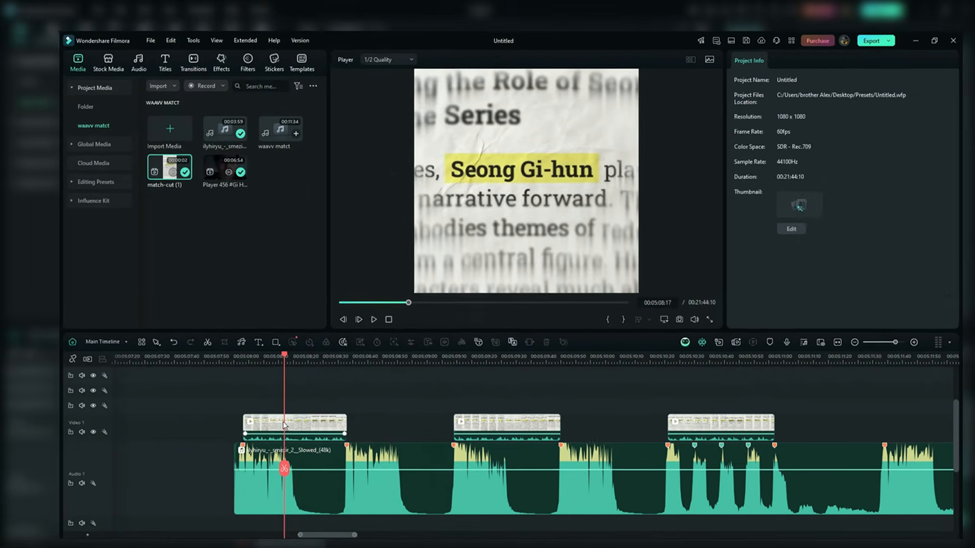
Copy the effects of the first match-cut piece and paste them onto the other two match-cut pieces
right_click(285, 425)
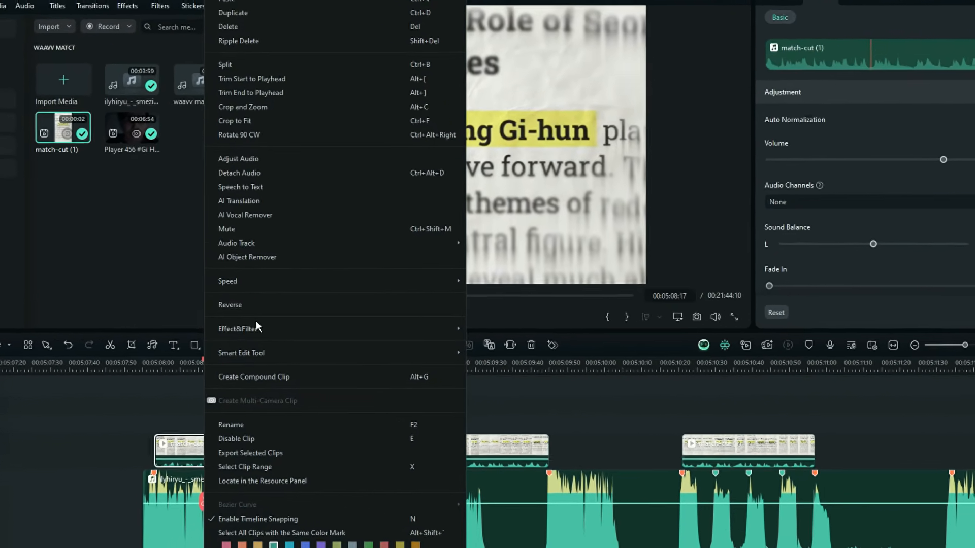
mouse_move(245, 327)
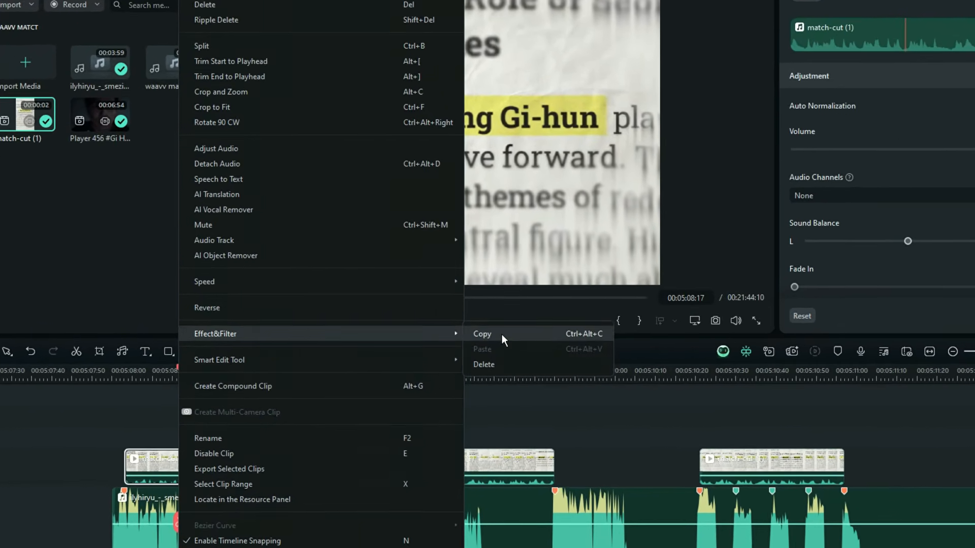
click(502, 335)
drag(468, 427, 792, 464)
drag(816, 381, 766, 397)
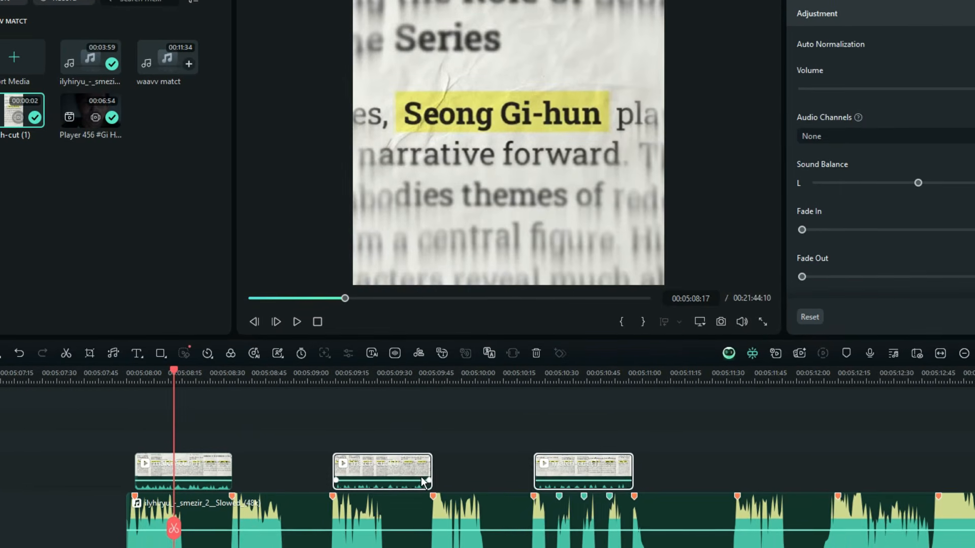
right_click(421, 474)
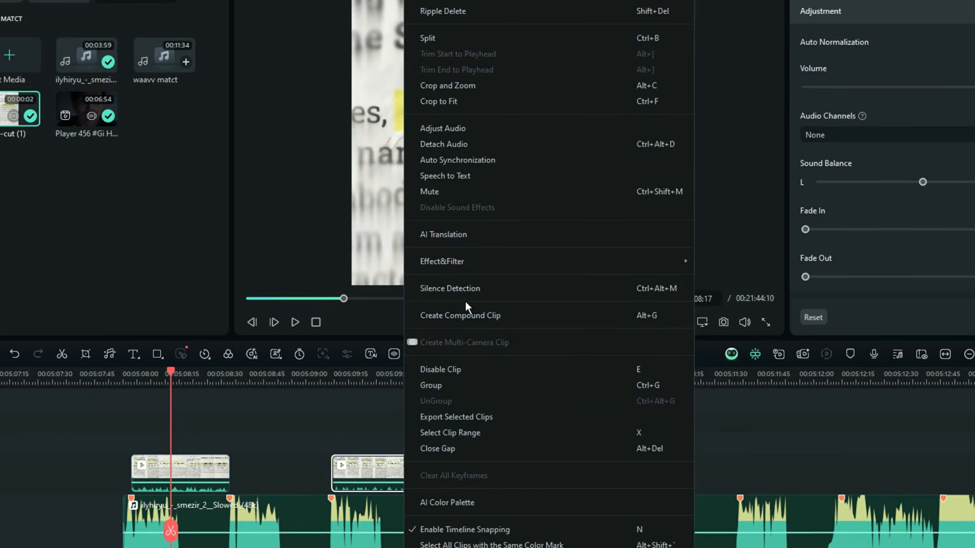
mouse_move(649, 263)
click(733, 262)
Play the timeline across the match-cut pieces to check the square framing and zoom
click(321, 377)
key(space)
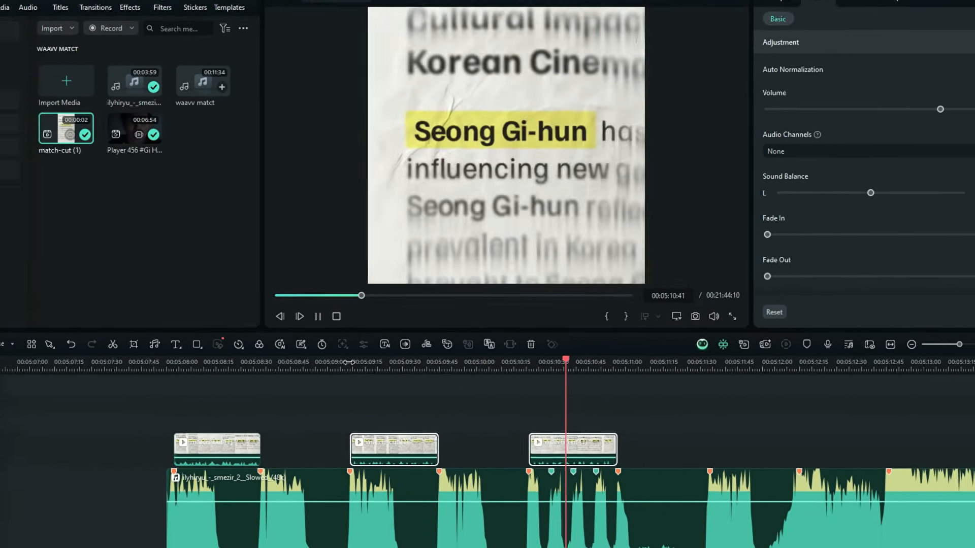
click(465, 377)
Move the fg and ty clips onto the tracks above Video 1, near the gaps between the match-cut pieces
drag(766, 362, 534, 390)
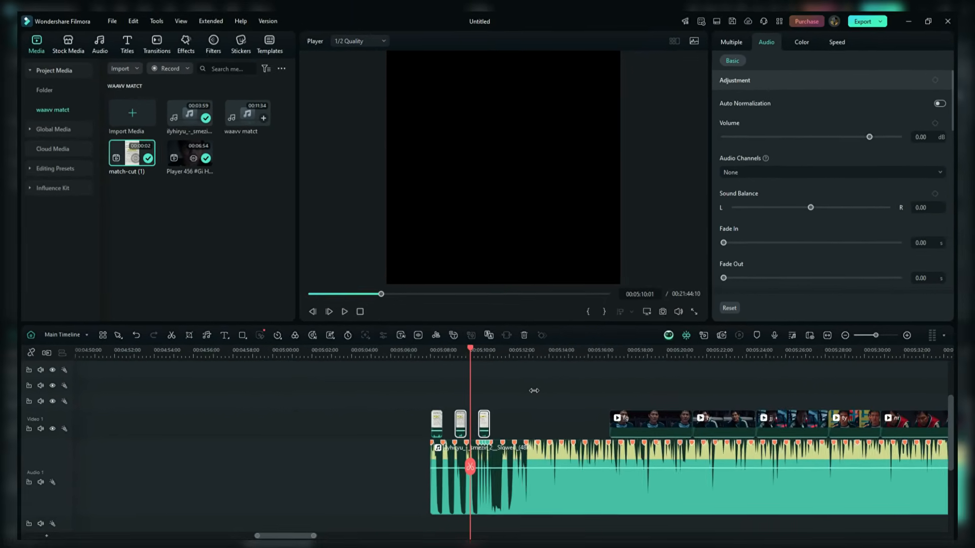
drag(635, 422, 456, 386)
drag(723, 423, 510, 401)
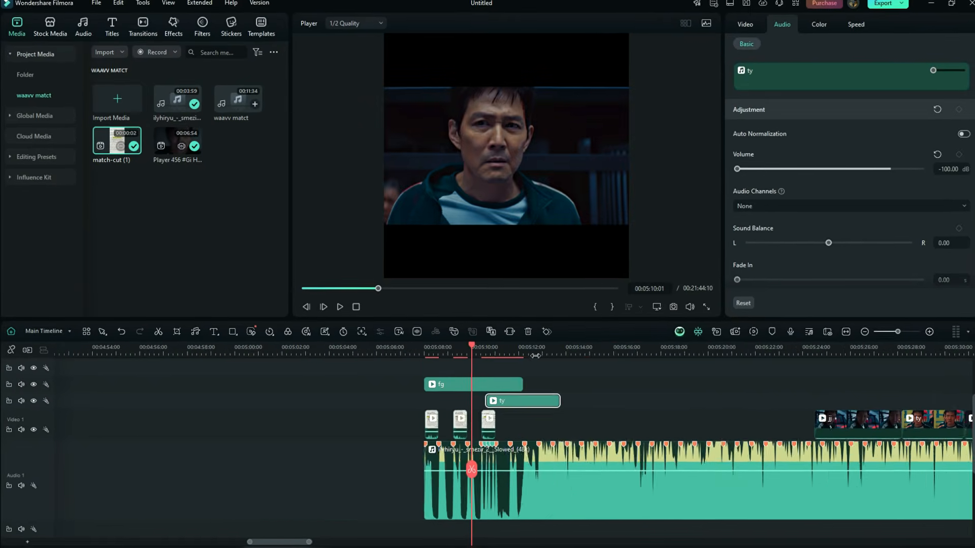
drag(504, 349, 703, 379)
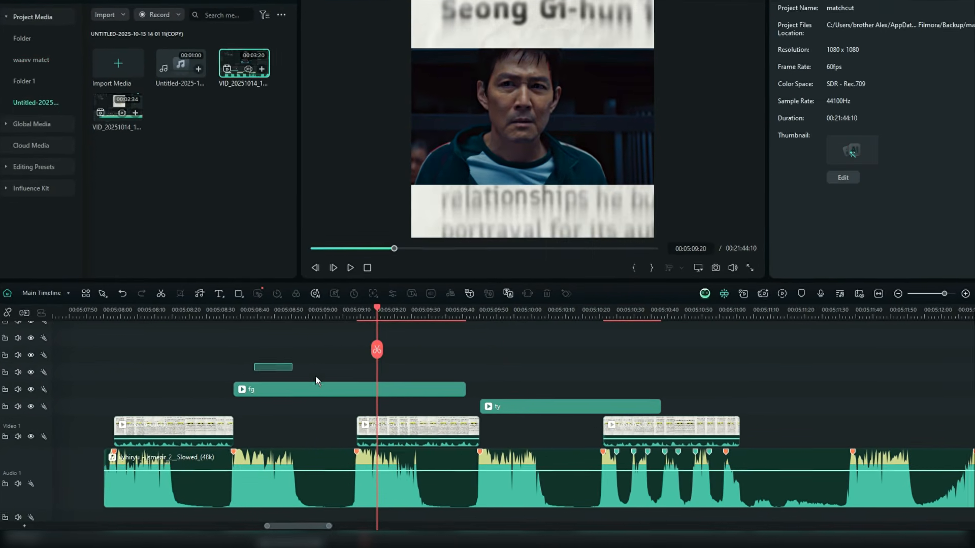
Set the uniform speed of both the fg and ty clips to 0.60 with Optical Flow frame interpolation
drag(315, 379, 515, 422)
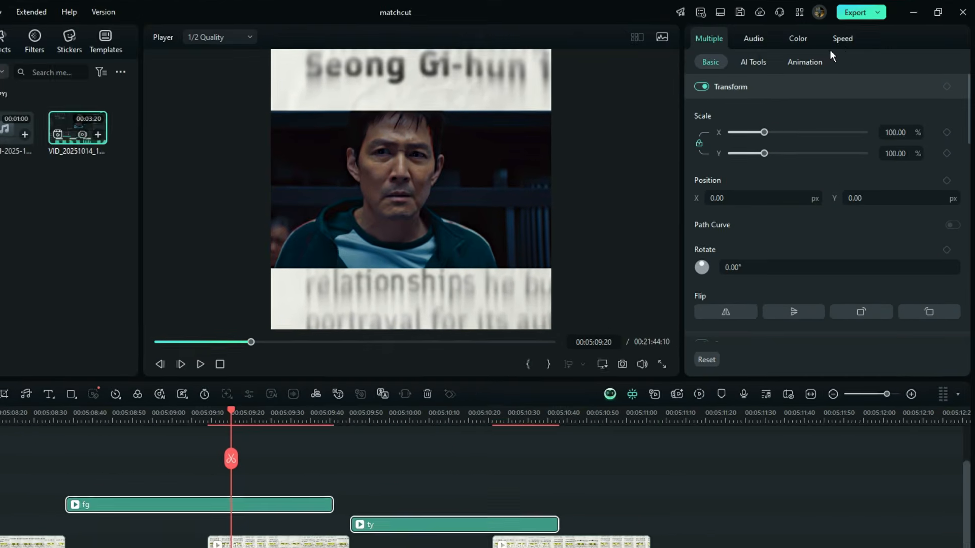
click(843, 37)
double_click(930, 97)
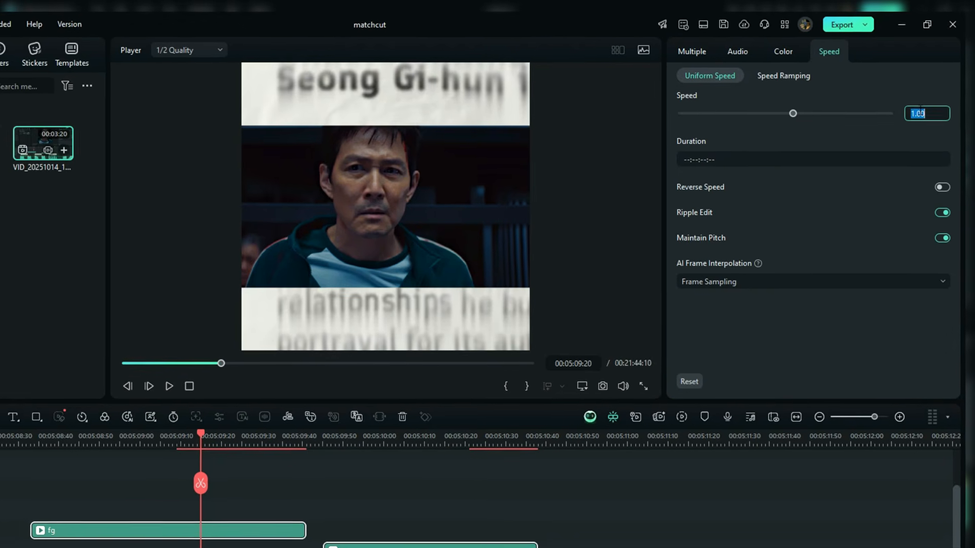
text(0.6)
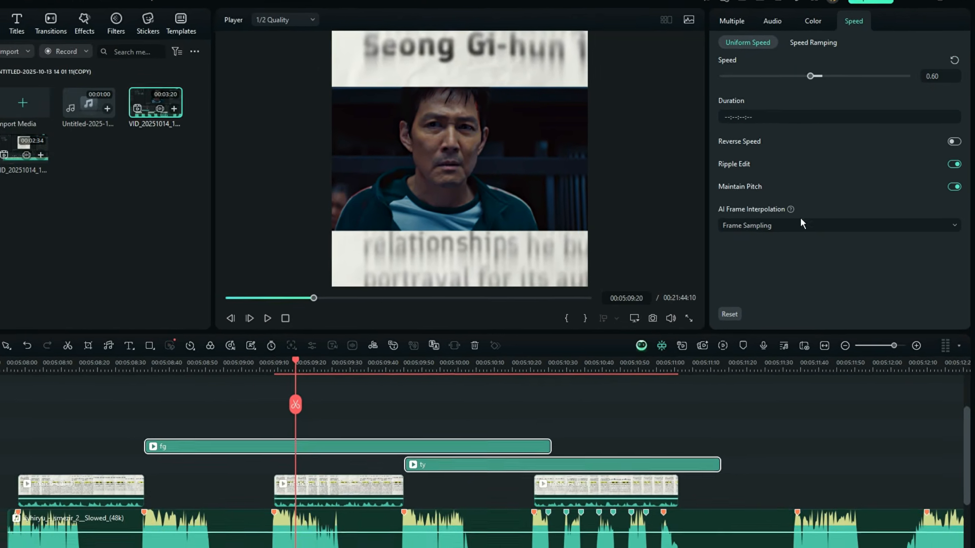
click(762, 268)
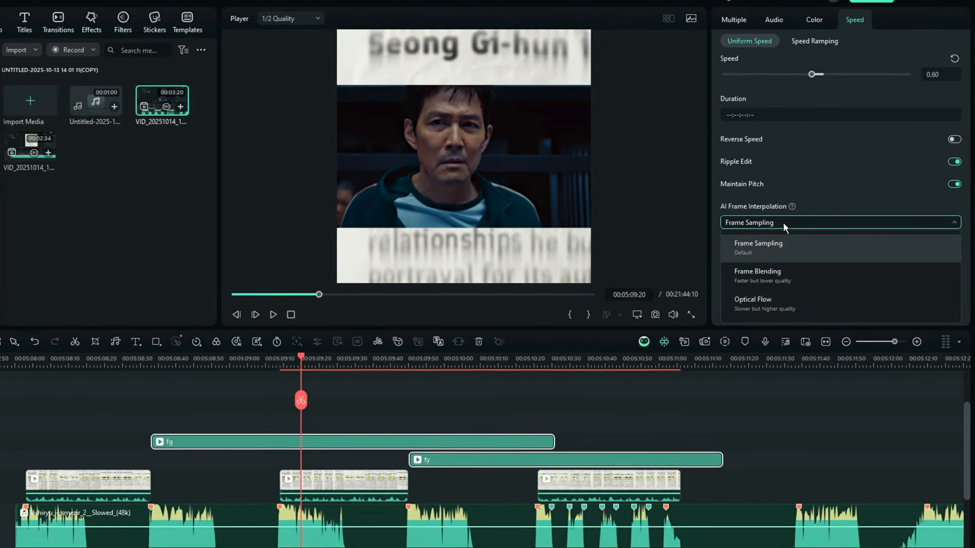
click(762, 288)
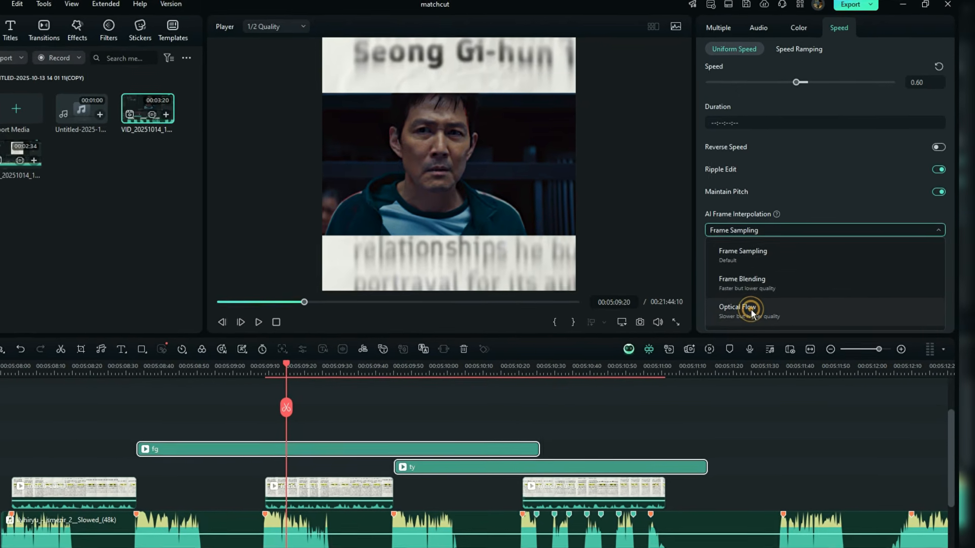
click(760, 307)
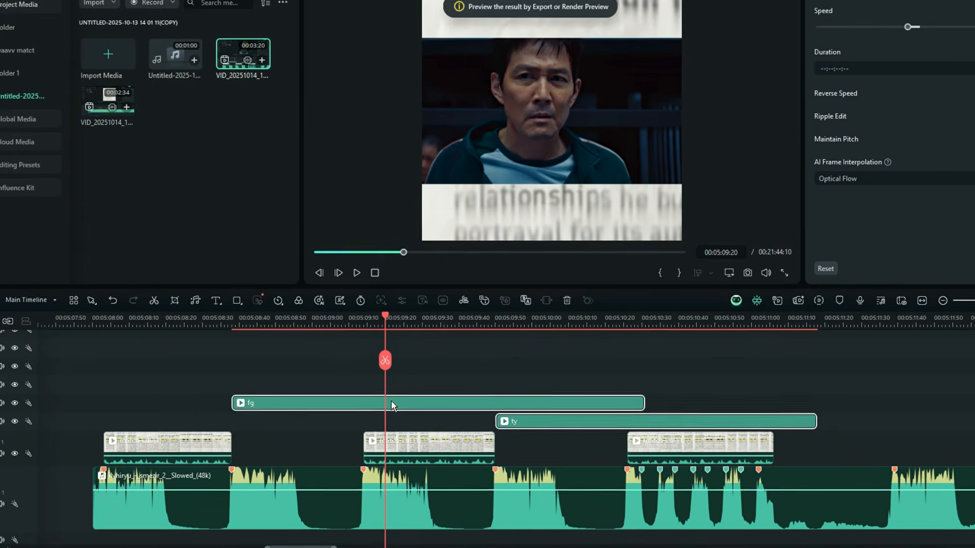
Trim the fg and ty clips to the beat markers and place them in the two gaps between the match-cut pieces on Video 1
drag(390, 402, 350, 398)
click(422, 403)
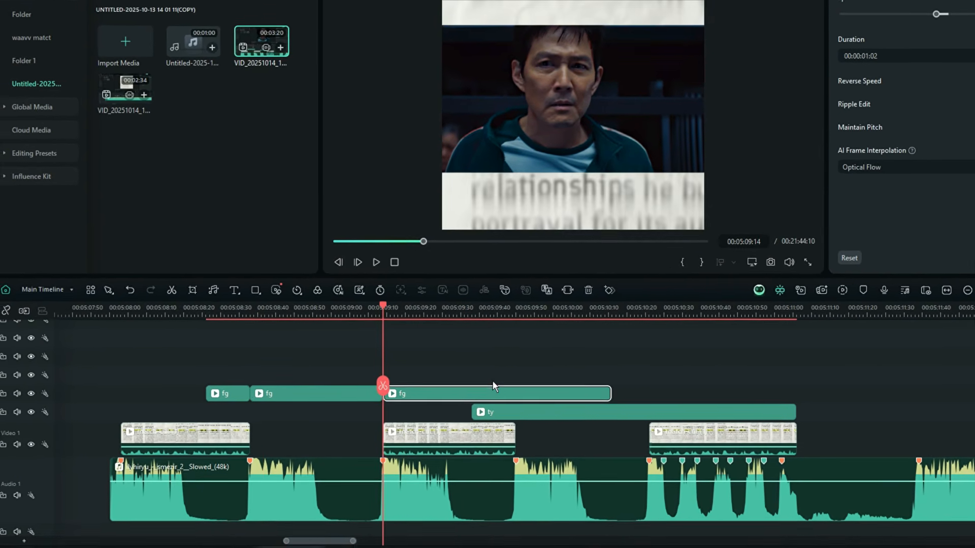
key(Delete)
click(237, 396)
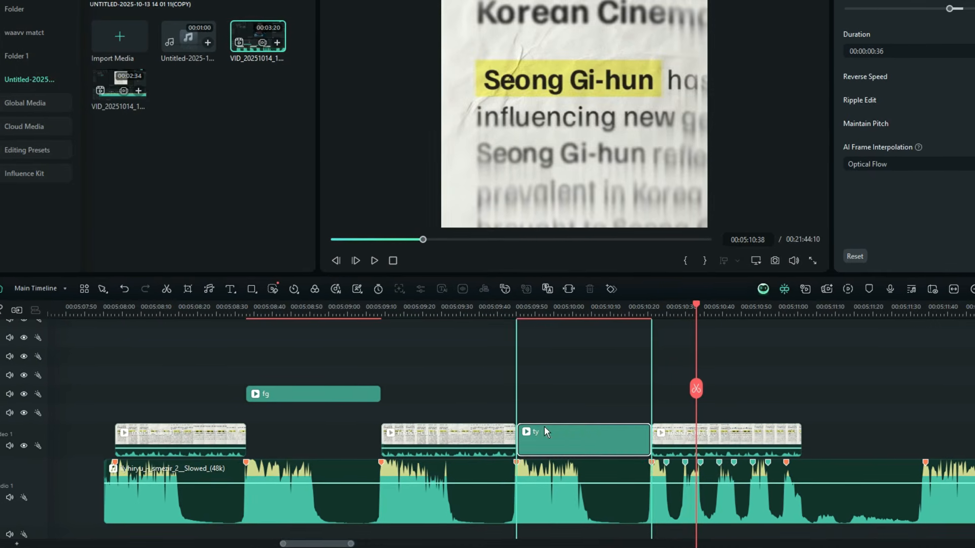
drag(563, 429, 562, 430)
click(300, 394)
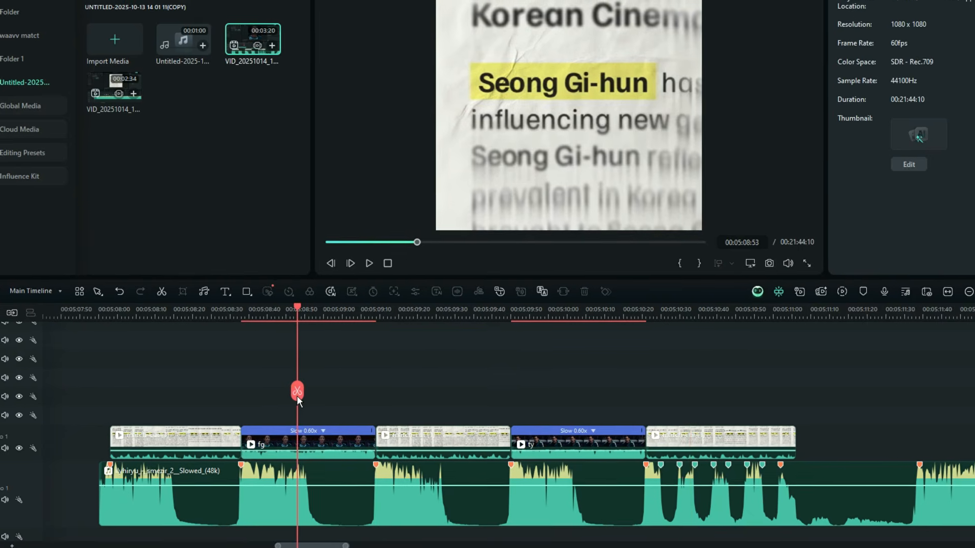
Apply a 1:1 pan and zoom to the fg clip, moving in from a larger Start frame to an 897 x 897 End frame around the face
click(312, 437)
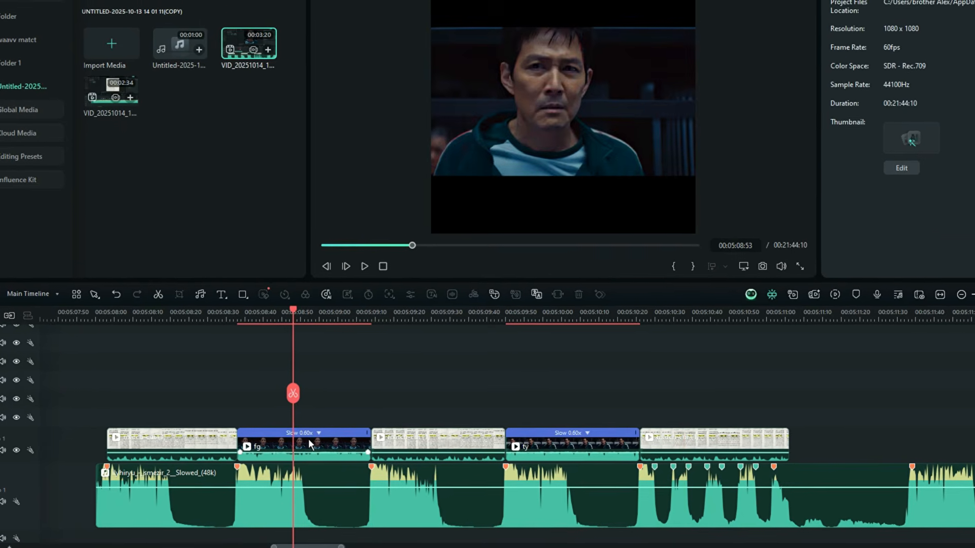
click(309, 439)
right_click(307, 440)
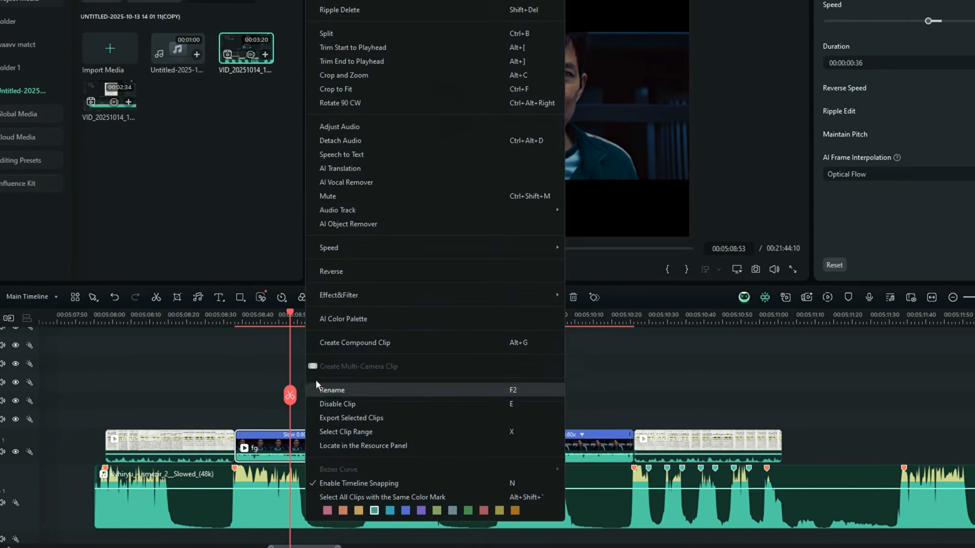
click(357, 80)
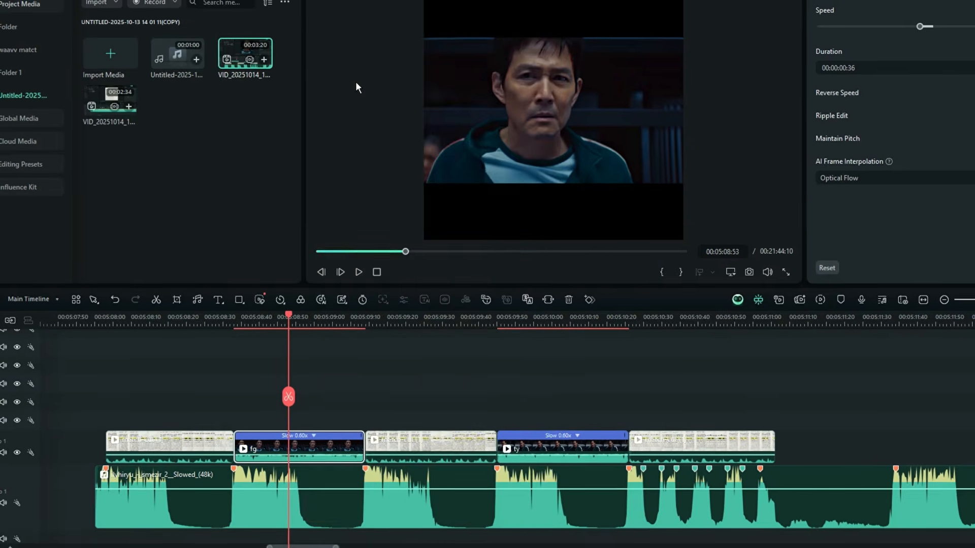
click(273, 74)
click(243, 389)
click(294, 285)
click(249, 390)
click(246, 270)
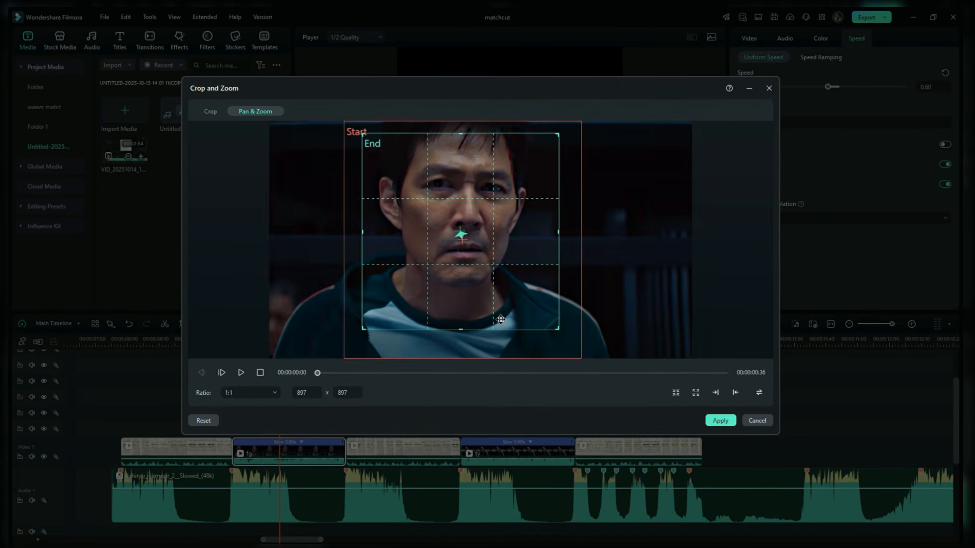
click(723, 421)
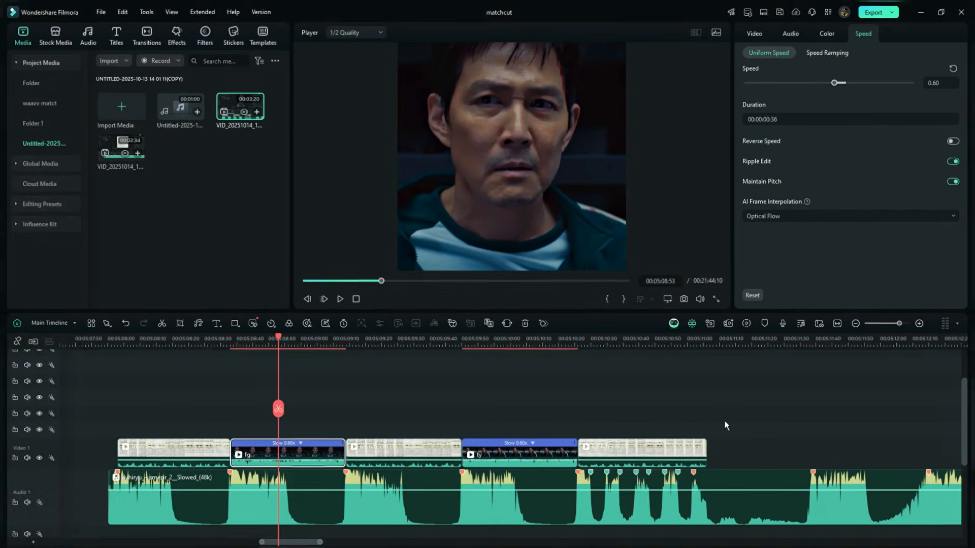
Copy the effects of the fg clip and paste them onto the ty clip
right_click(309, 455)
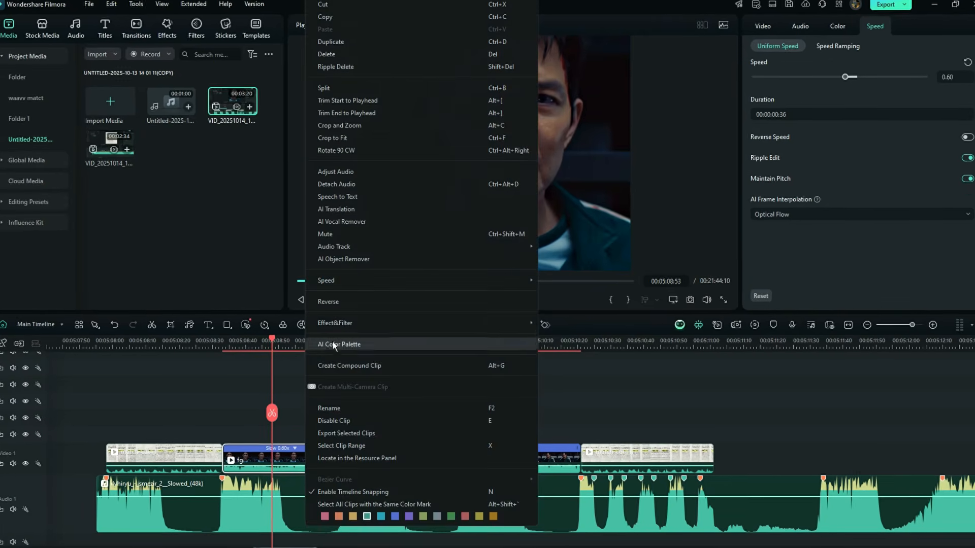
mouse_move(348, 325)
click(560, 326)
click(505, 454)
right_click(502, 471)
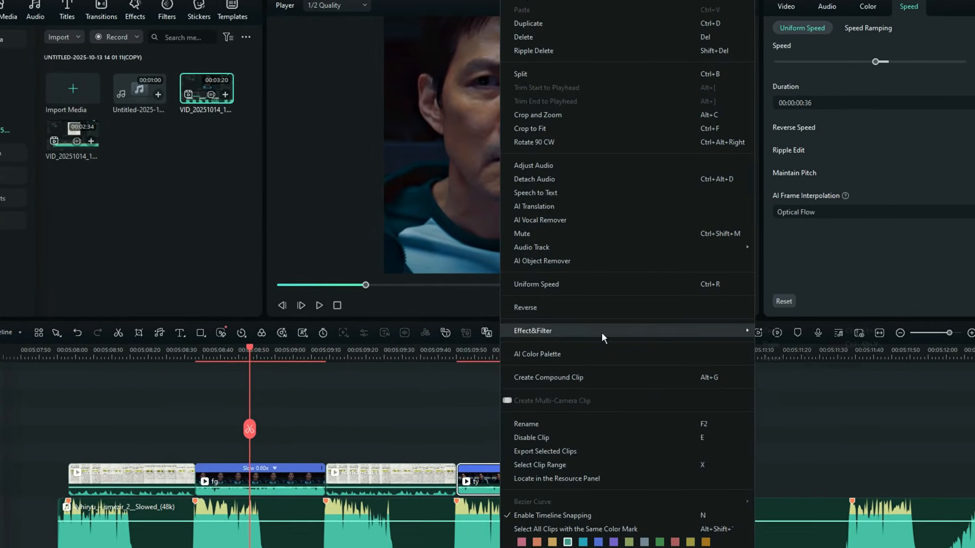
click(794, 346)
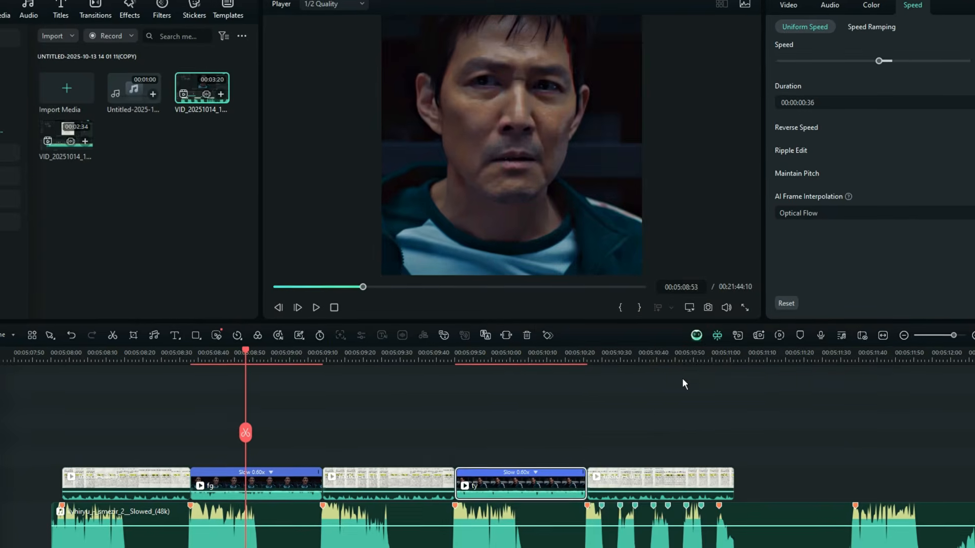
Open the ty clip's 1:1 pan and zoom, preview its move toward the 897 x 897 End frame, and apply it
click(542, 446)
key(alt+c)
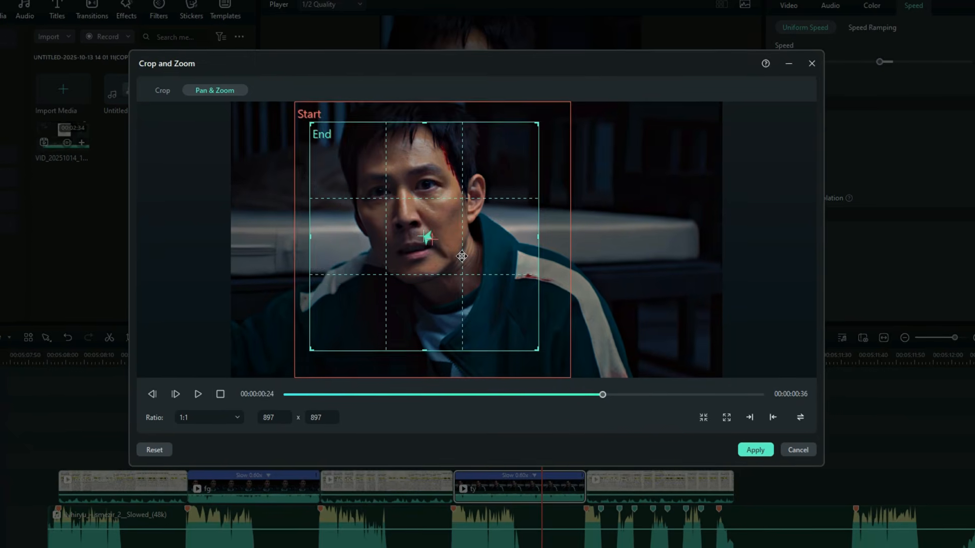
key(space)
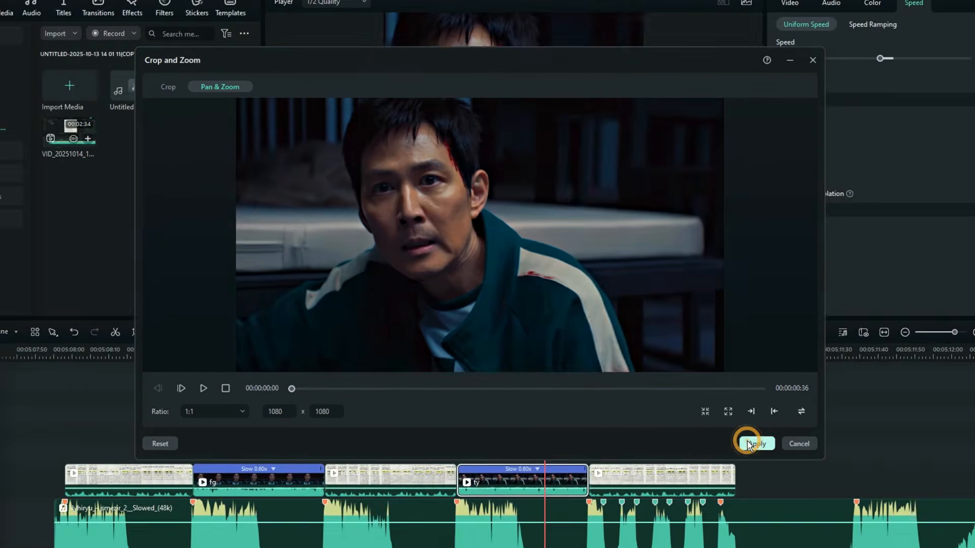
click(755, 444)
Render the preview and play back the alternating match cuts and character clips from the first text piece
click(133, 349)
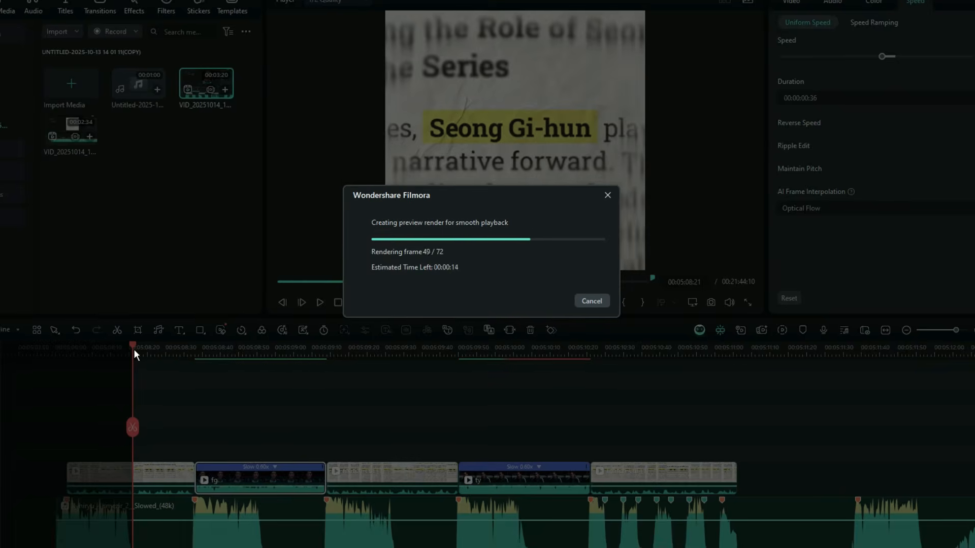
drag(260, 396, 224, 370)
key(space)
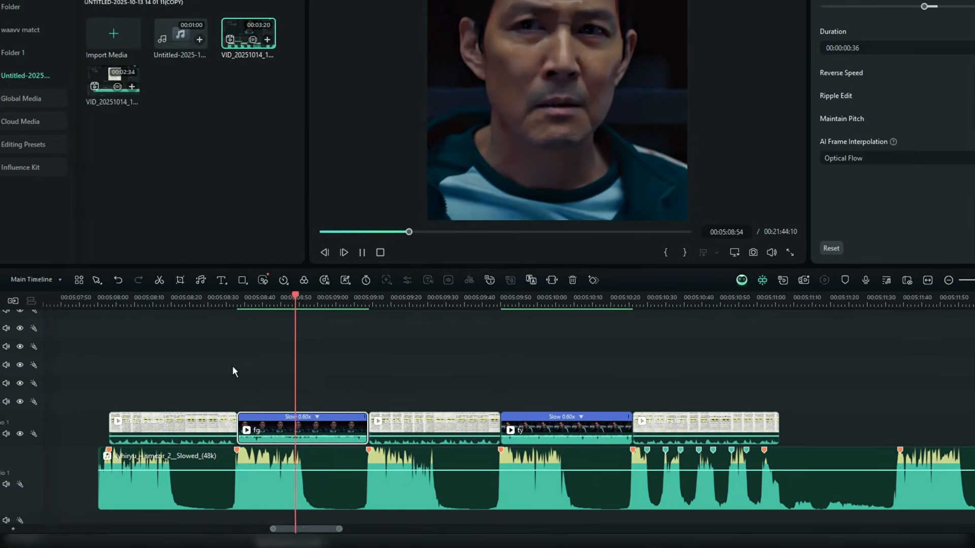
key(space)
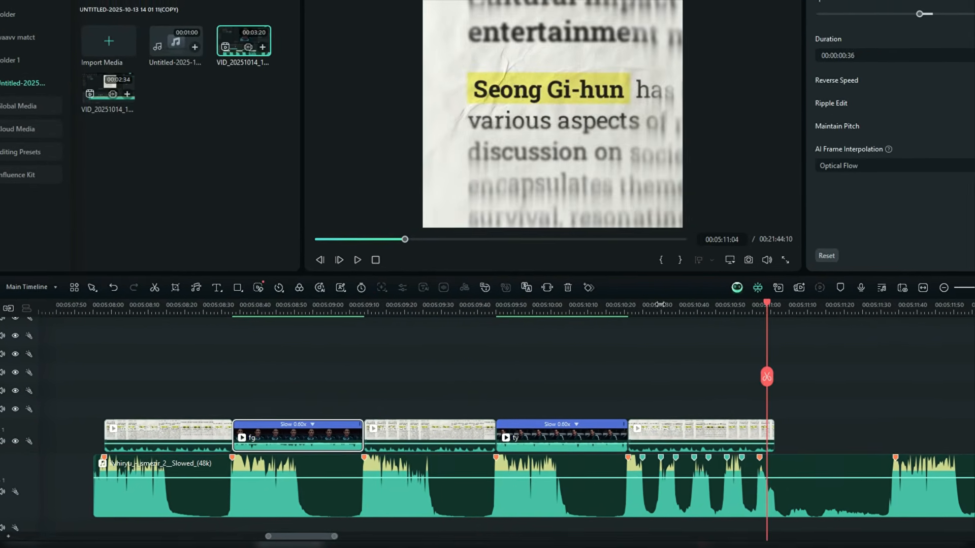
click(679, 382)
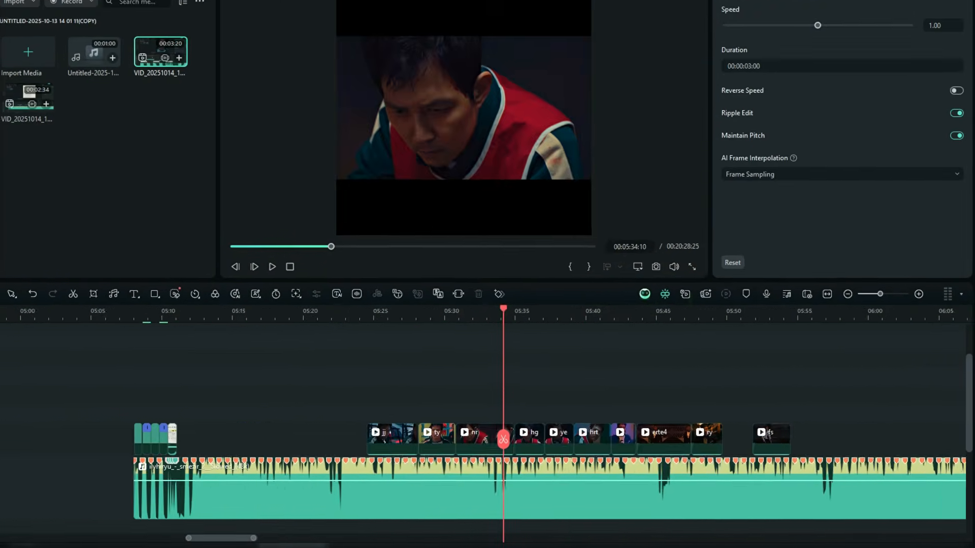
Place the fs clip on the track above the last match cut and trim its start to the first teal beat marker
drag(634, 410, 473, 410)
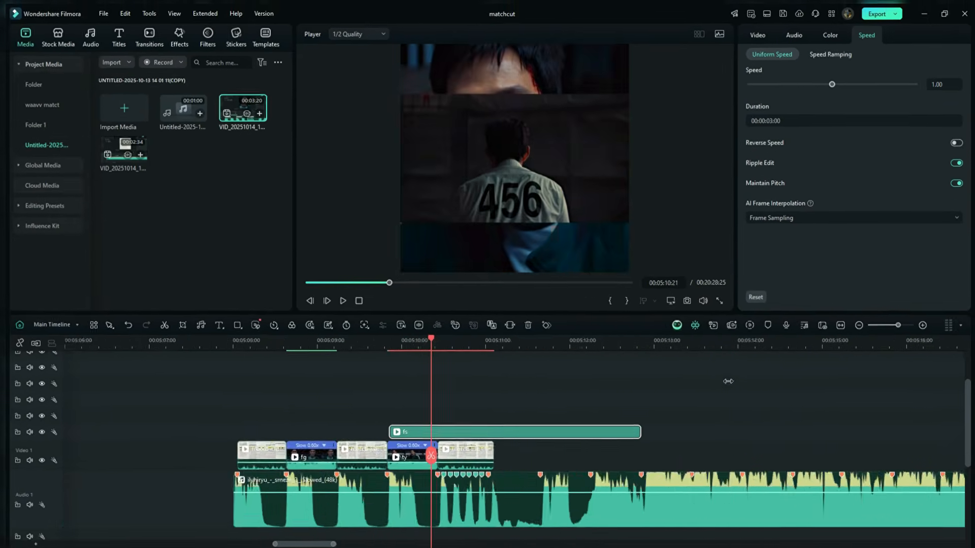
drag(469, 386, 467, 383)
drag(518, 403, 465, 403)
key(c)
click(450, 406)
key(v)
click(417, 406)
key(Delete)
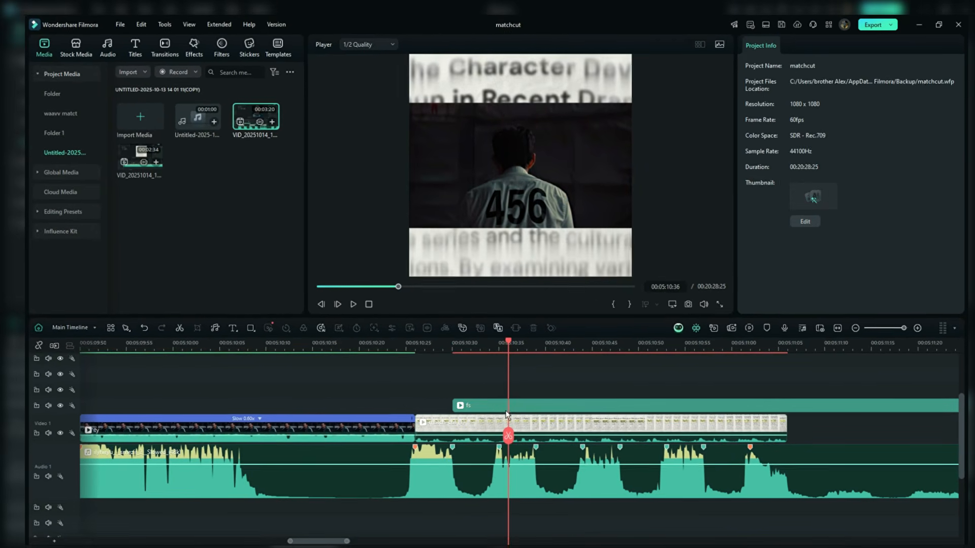
Split the fs clip at the seven following beat markers and delete every second piece plus the remainder, keeping four short pieces
key(c)
click(496, 406)
click(533, 406)
click(580, 406)
click(618, 406)
click(664, 406)
click(702, 406)
click(748, 407)
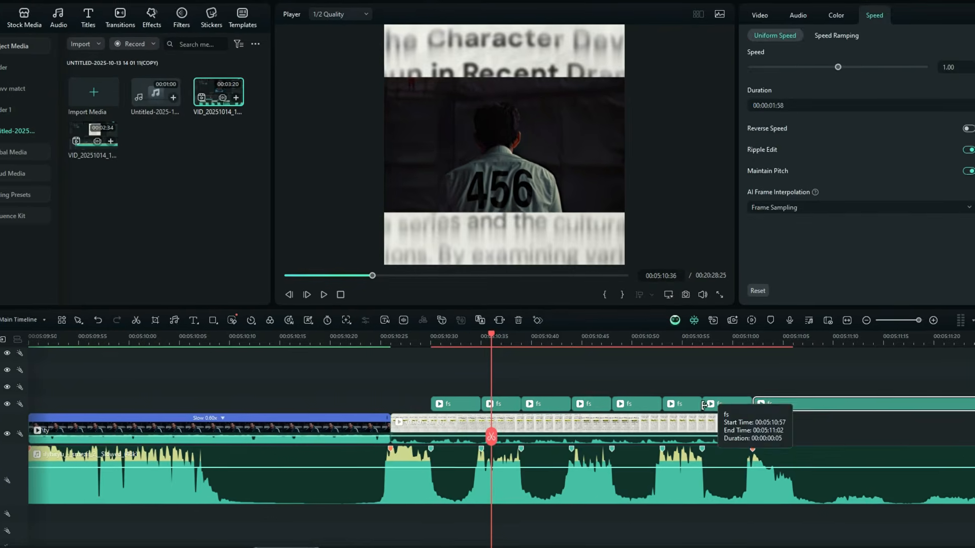
key(Delete)
key(Up)
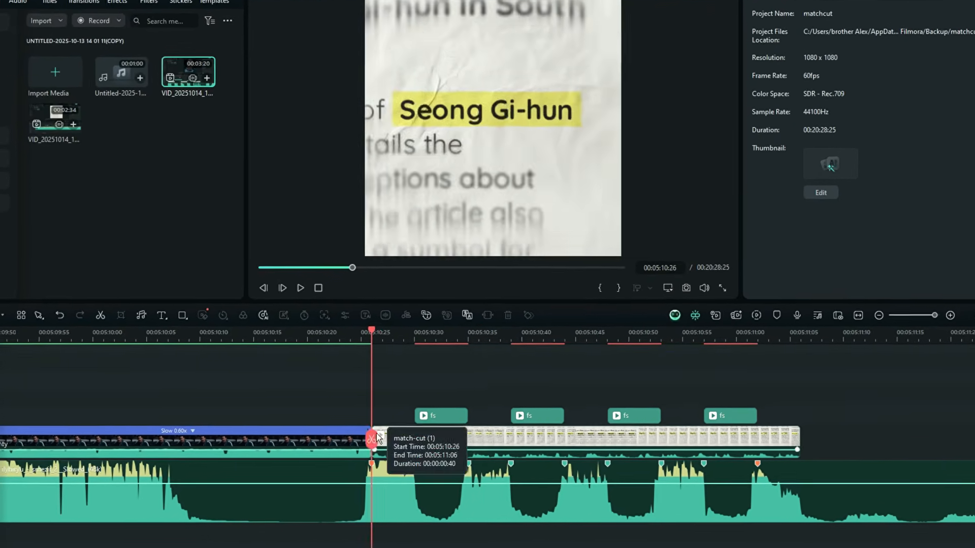
Crop the second fs piece to a 1:1 ratio at 1080 x 1080 around the man seen from behind
click(532, 387)
click(518, 414)
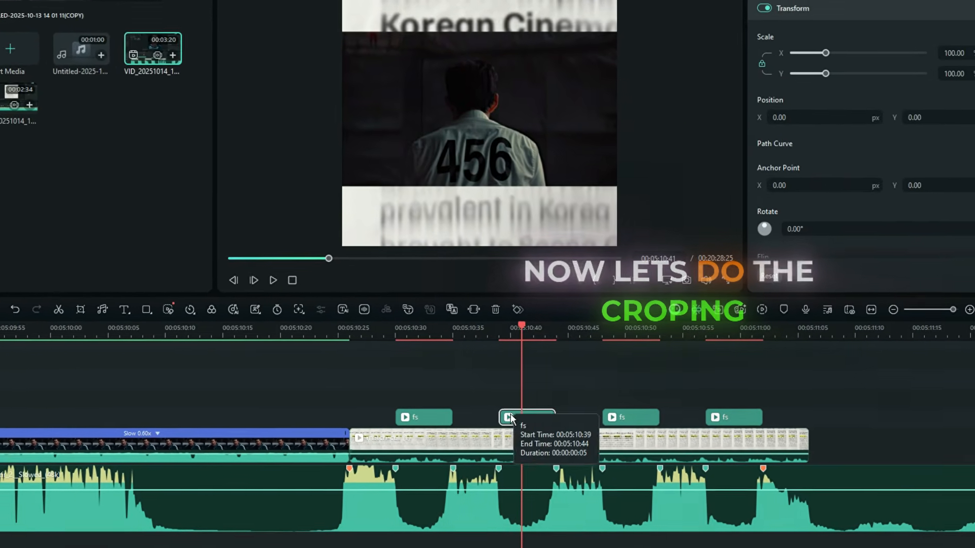
right_click(524, 416)
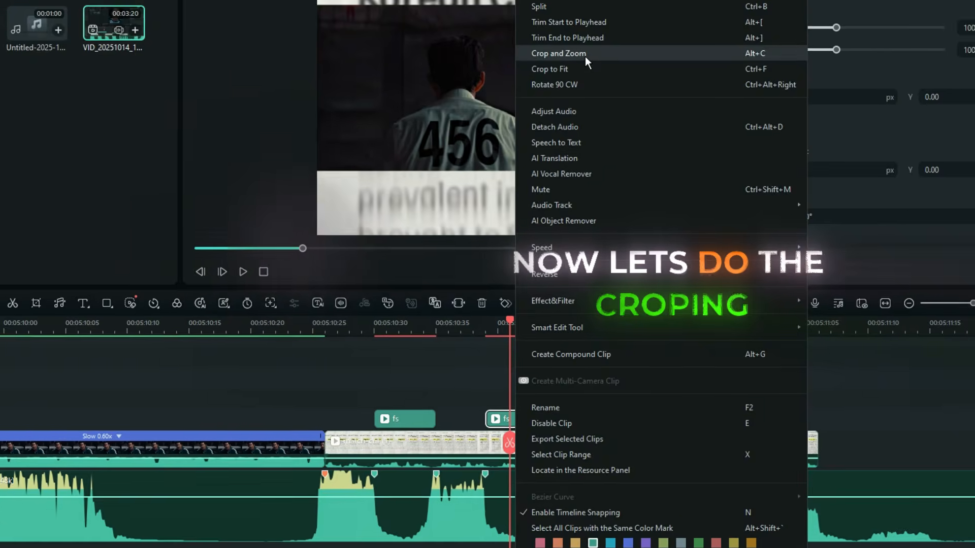
click(585, 54)
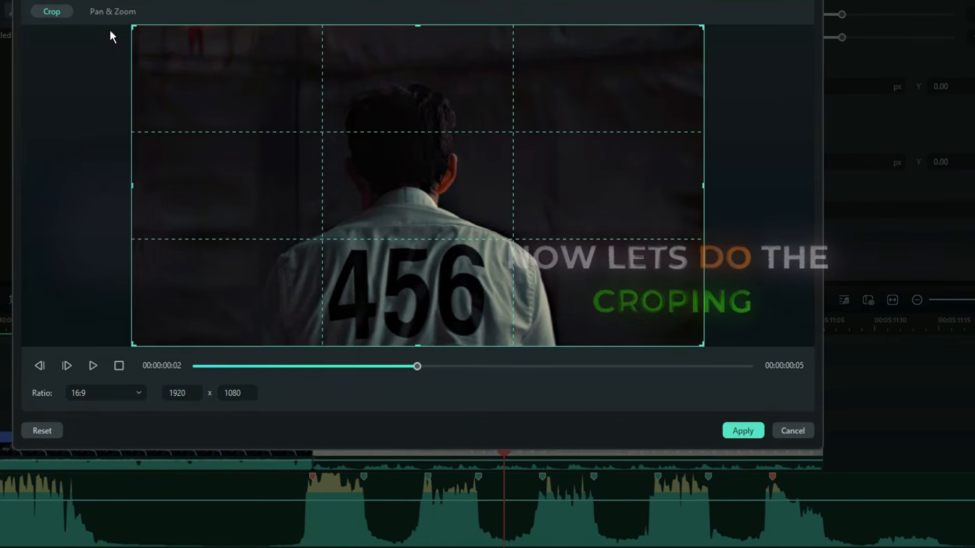
click(112, 12)
click(51, 11)
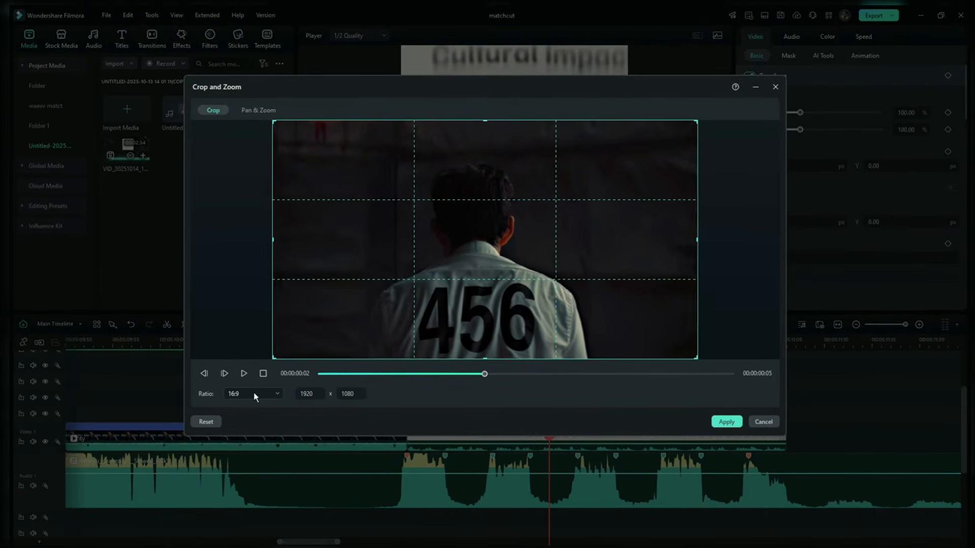
click(256, 396)
click(245, 280)
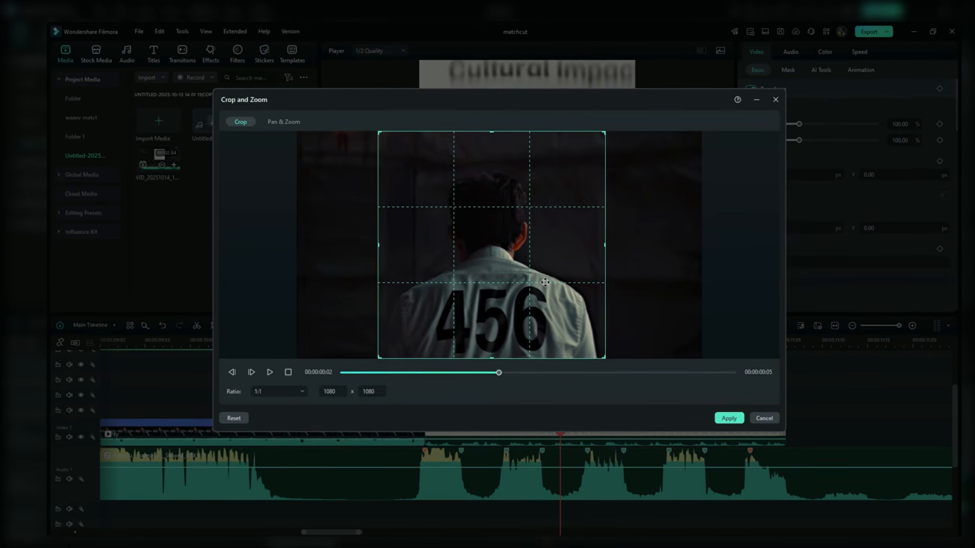
click(731, 420)
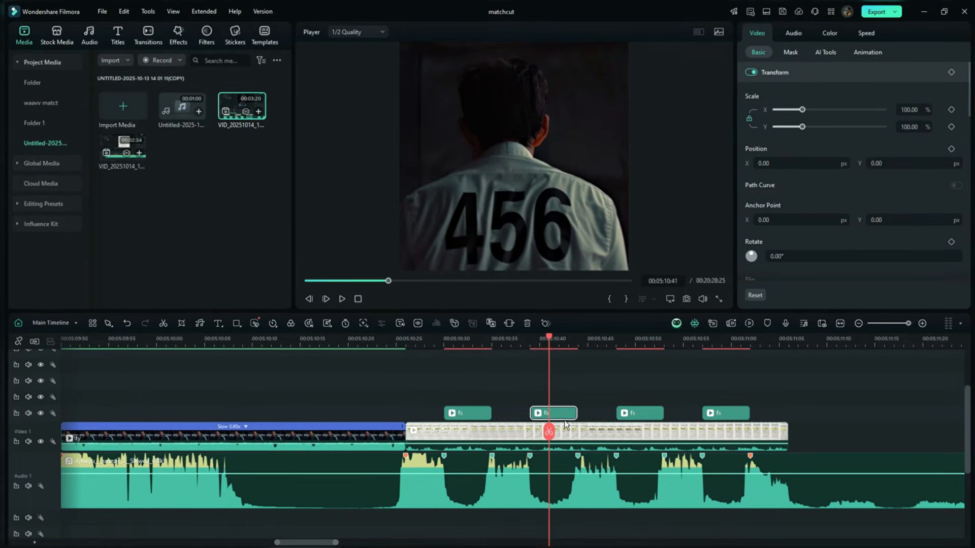
Copy the effects of the cropped fs piece and paste them onto the other fs pieces
right_click(566, 417)
mouse_move(738, 322)
click(806, 325)
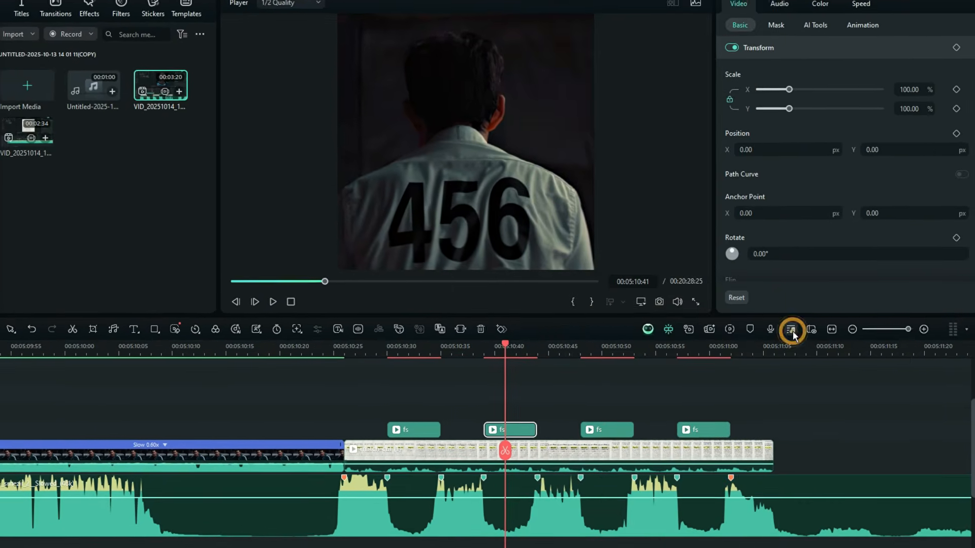
drag(598, 414, 702, 433)
right_click(400, 433)
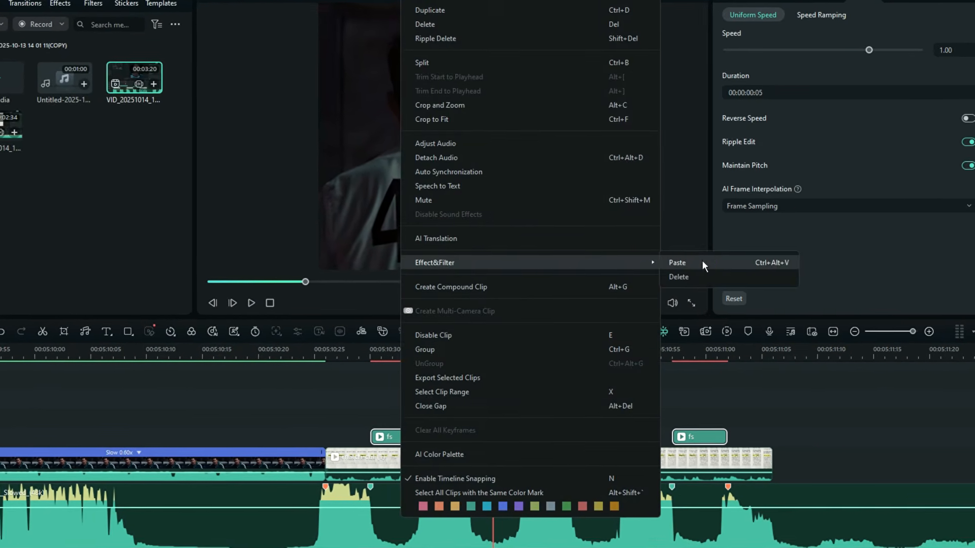
click(702, 261)
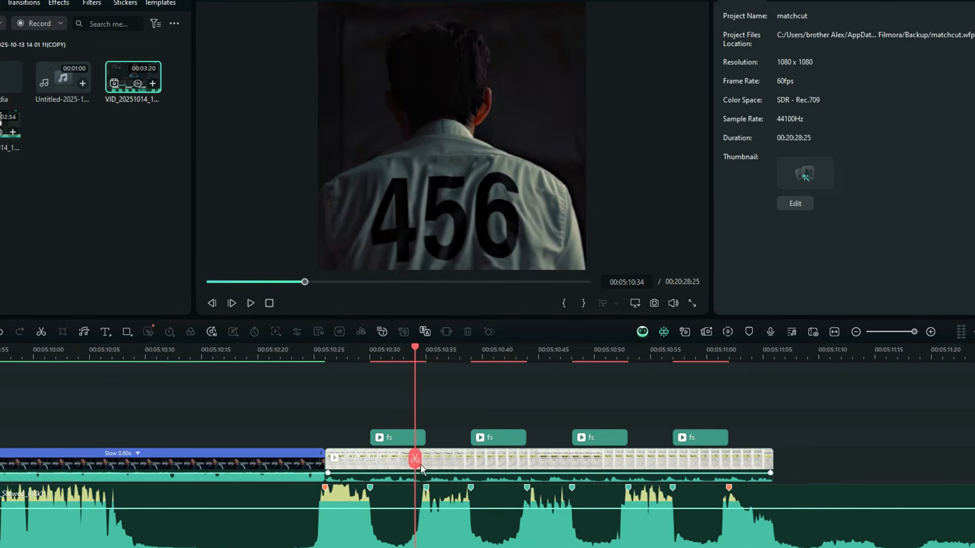
Scrub through the four fs pieces above the last match cut to check their square crop
drag(421, 464, 532, 450)
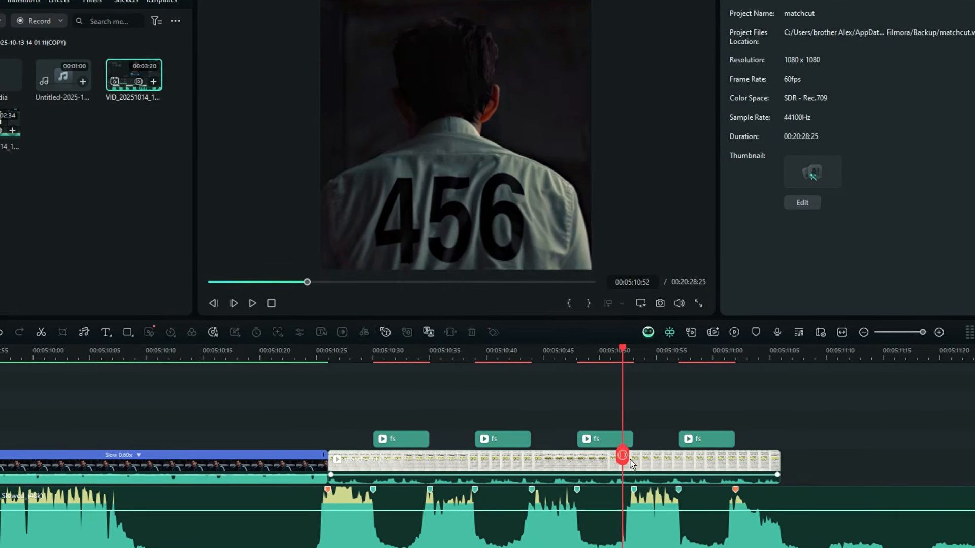
drag(631, 463, 507, 461)
drag(777, 353, 582, 397)
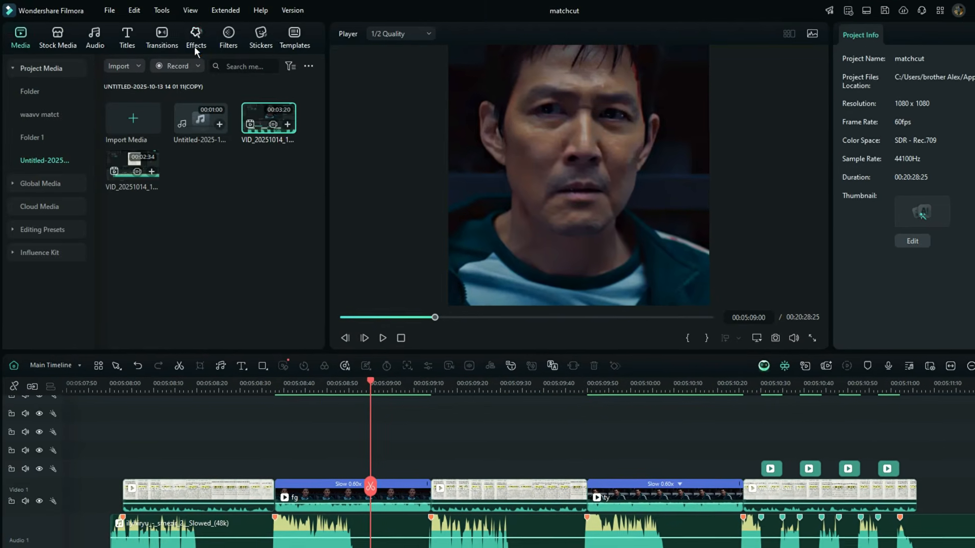
Apply the favorite Very Old Film effect to both the fg and ty clips
click(128, 7)
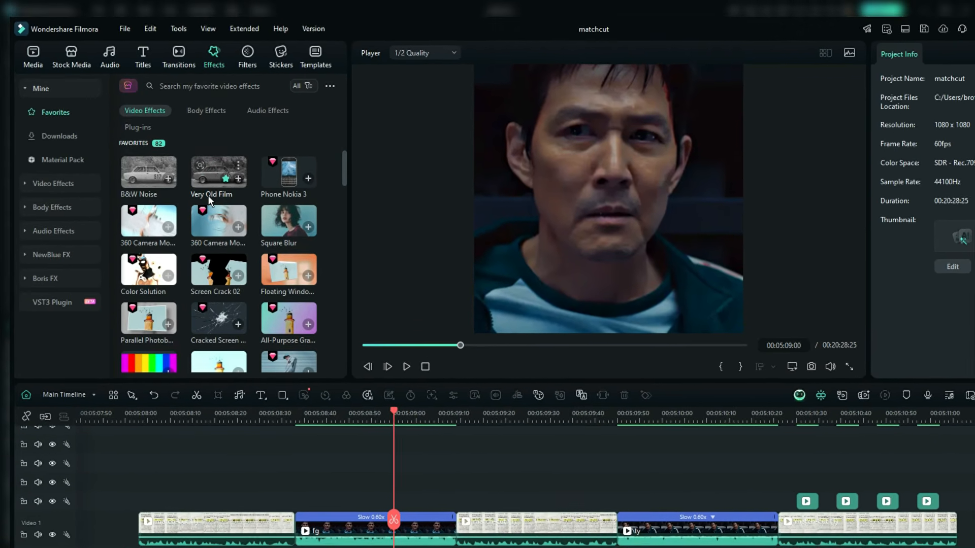
drag(206, 176, 355, 528)
drag(212, 215, 473, 490)
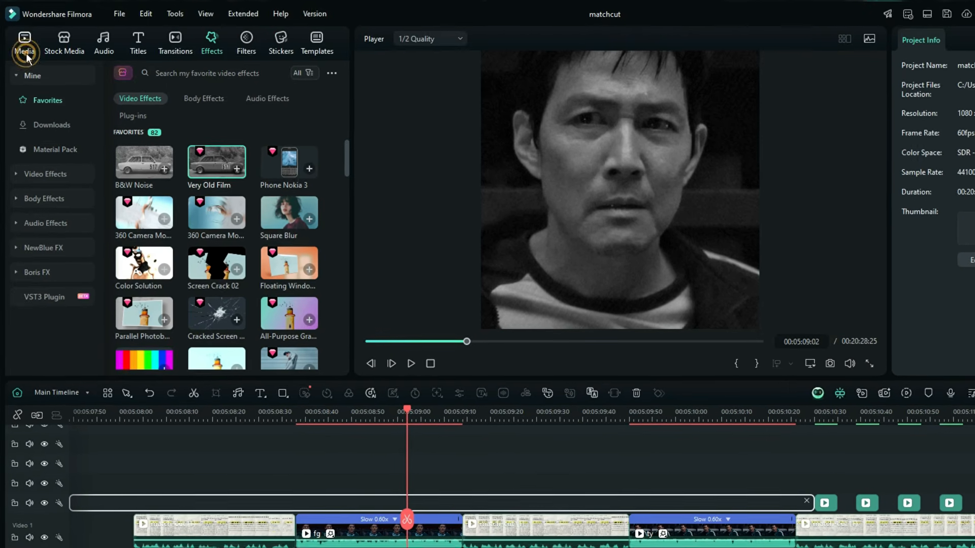
Add an adjustment layer above the fg clip and trim its end to match the clip's length
click(21, 8)
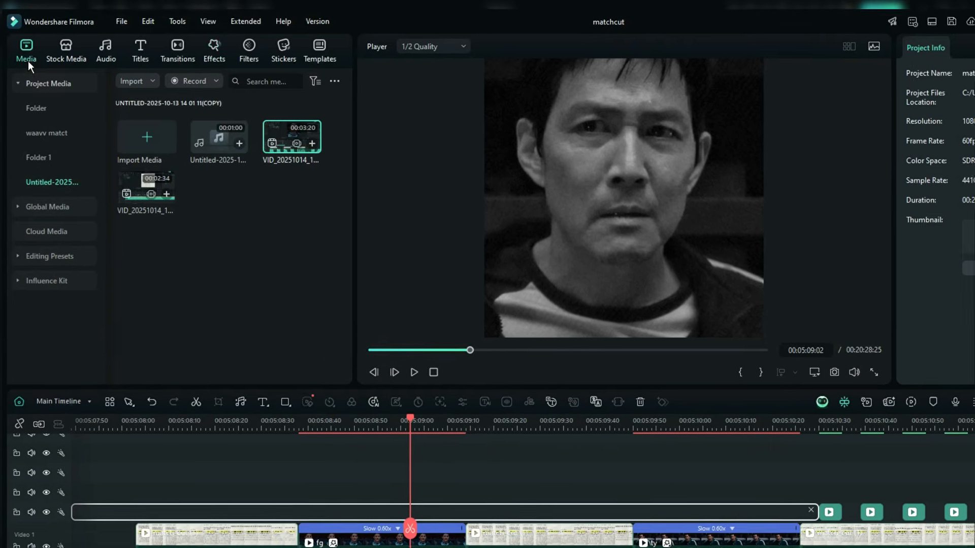
click(51, 271)
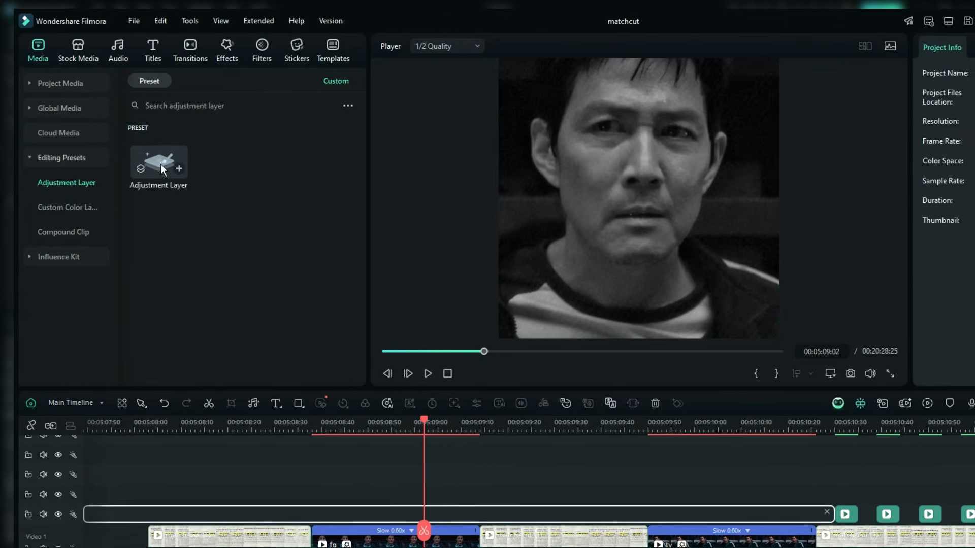
drag(160, 164, 309, 497)
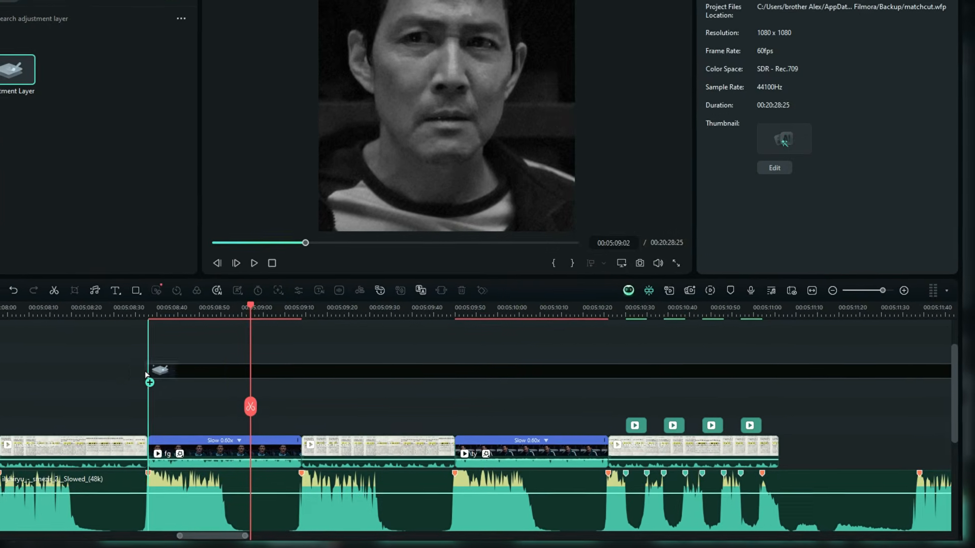
drag(145, 374, 205, 404)
key(c)
click(302, 374)
key(v)
click(325, 373)
key(Delete)
Add an Exposure keyframe of 0.00 at 00:05:08:56 in the adjustment layer's Light color settings
key(Up)
drag(183, 296, 397, 318)
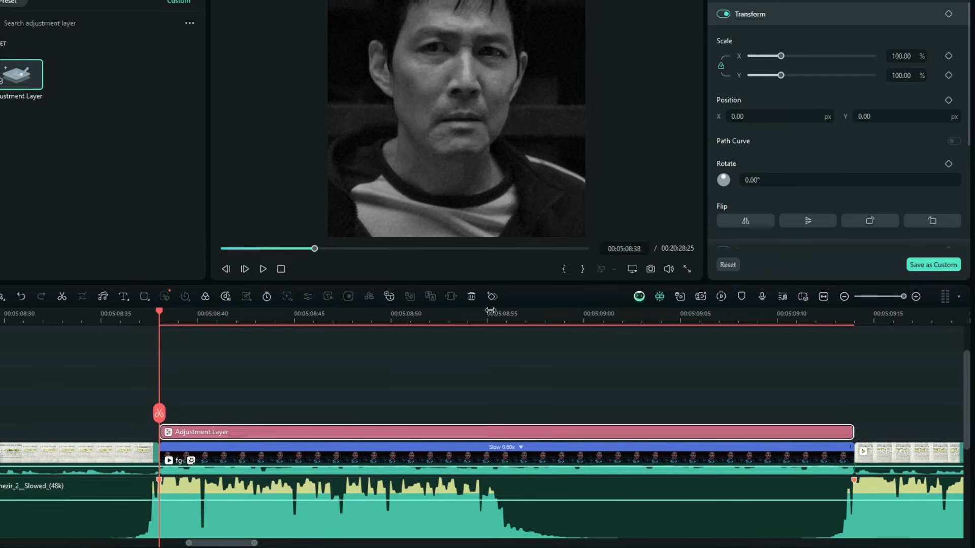
click(507, 313)
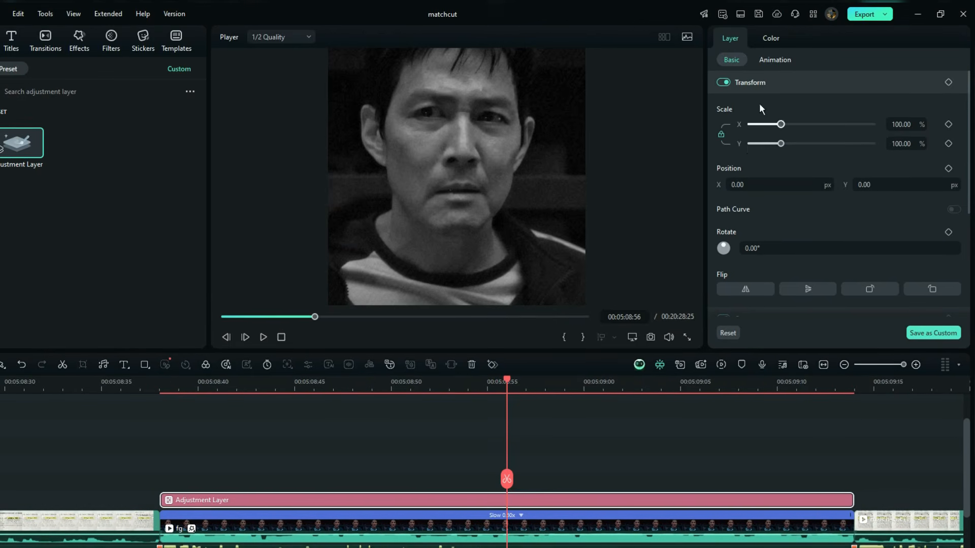
click(773, 46)
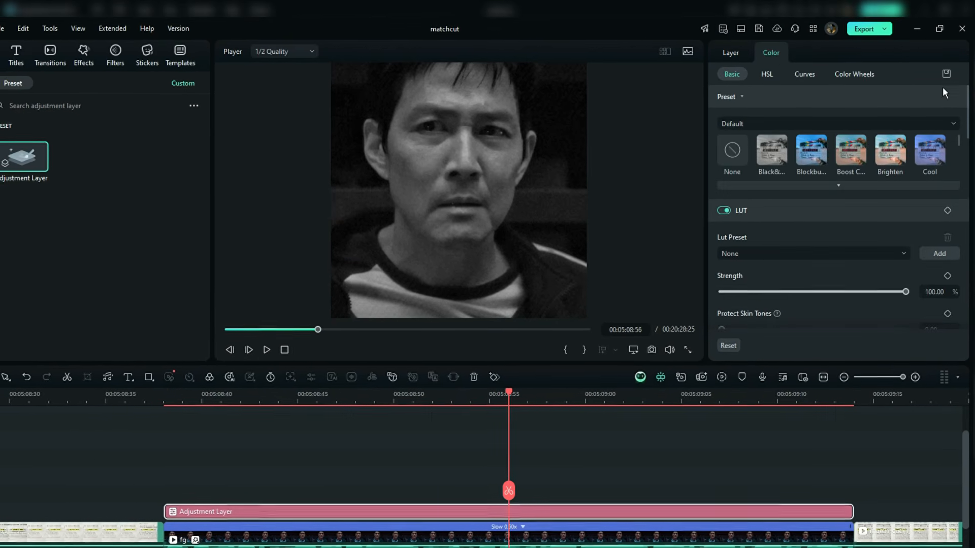
drag(967, 107, 969, 224)
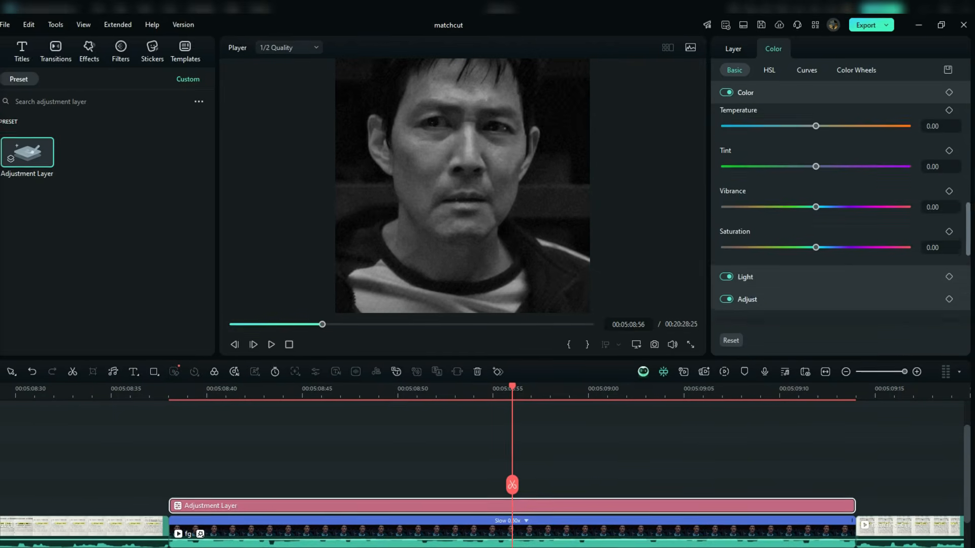
scroll(772, 151, down, 5)
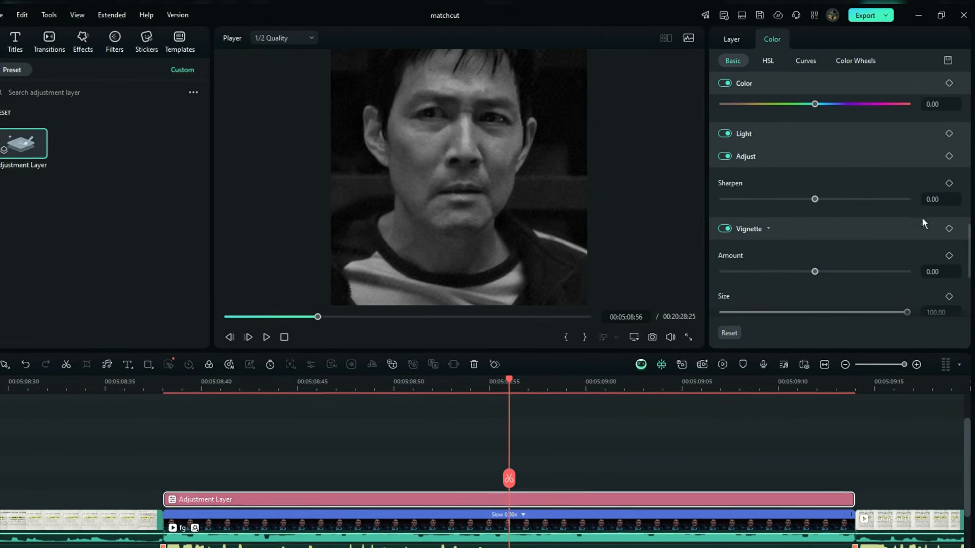
click(760, 131)
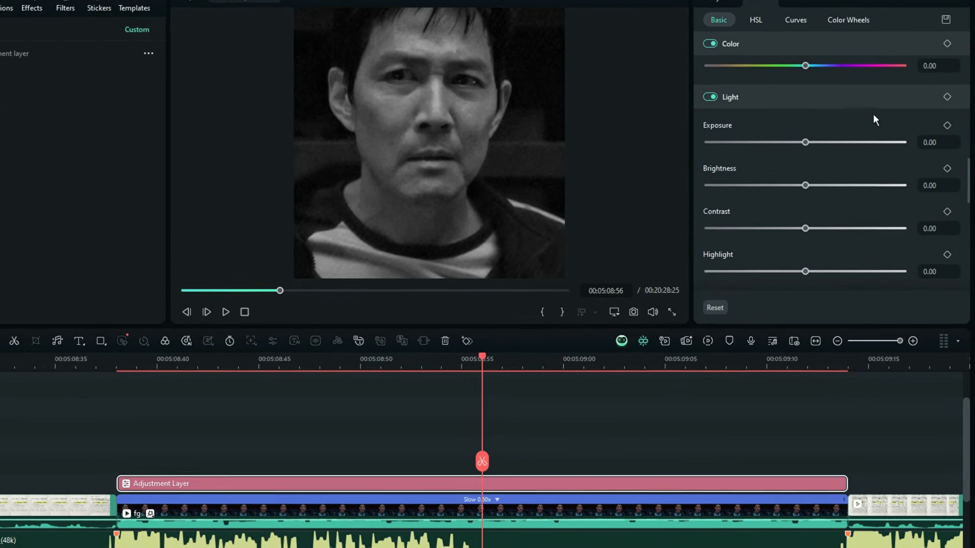
click(947, 117)
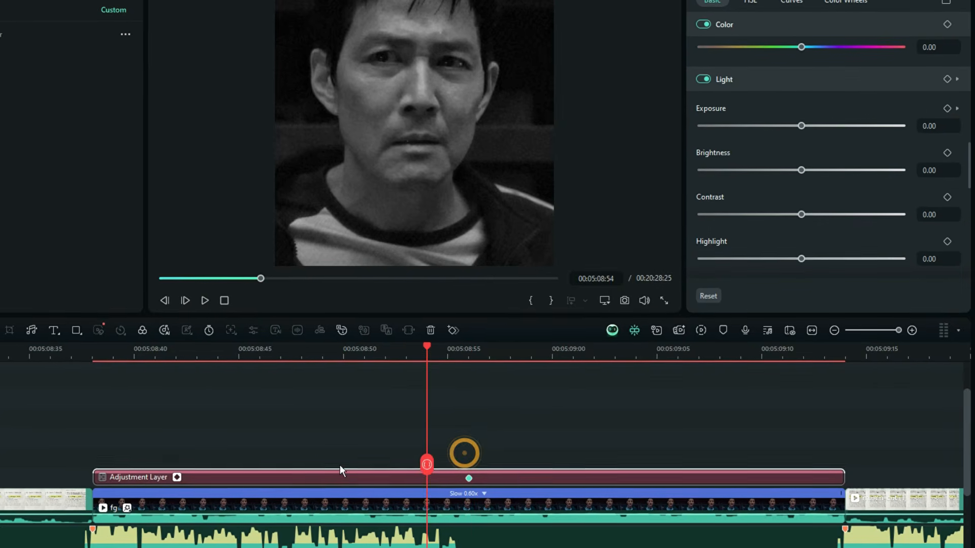
Keyframe the adjustment layer's Exposure at -100.00 at its start and end, and set the middle keyframe at 00:05:08:56 to 15.00
drag(98, 510, 96, 511)
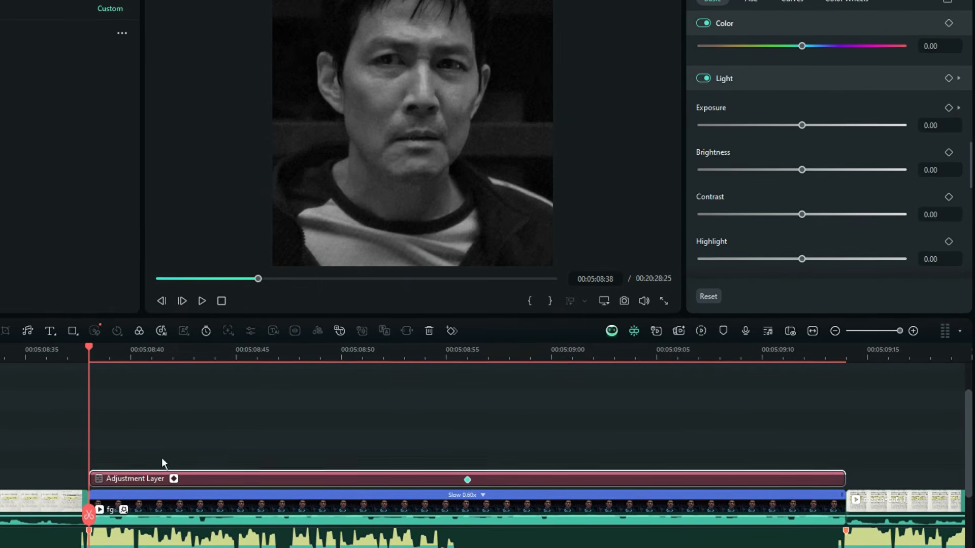
drag(729, 127, 699, 150)
drag(88, 511, 587, 477)
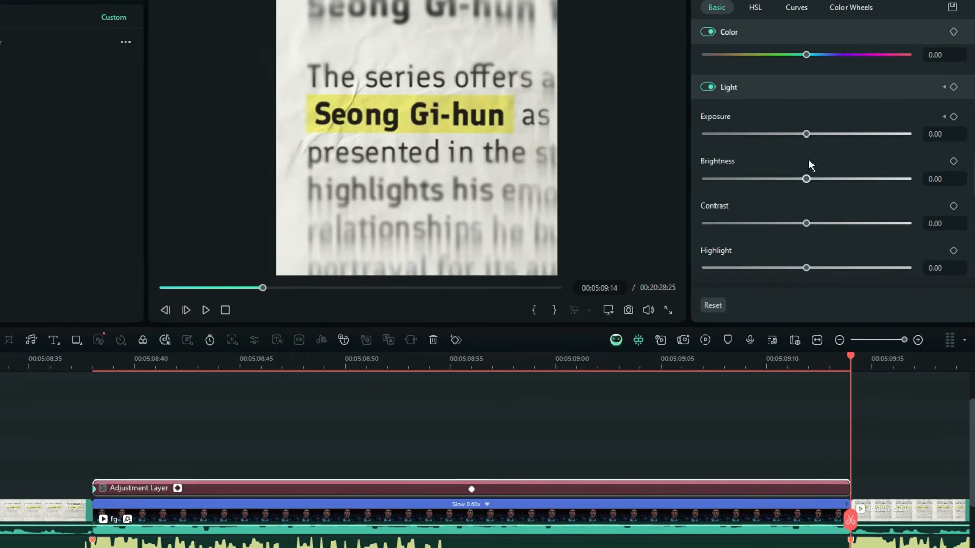
drag(779, 133, 679, 137)
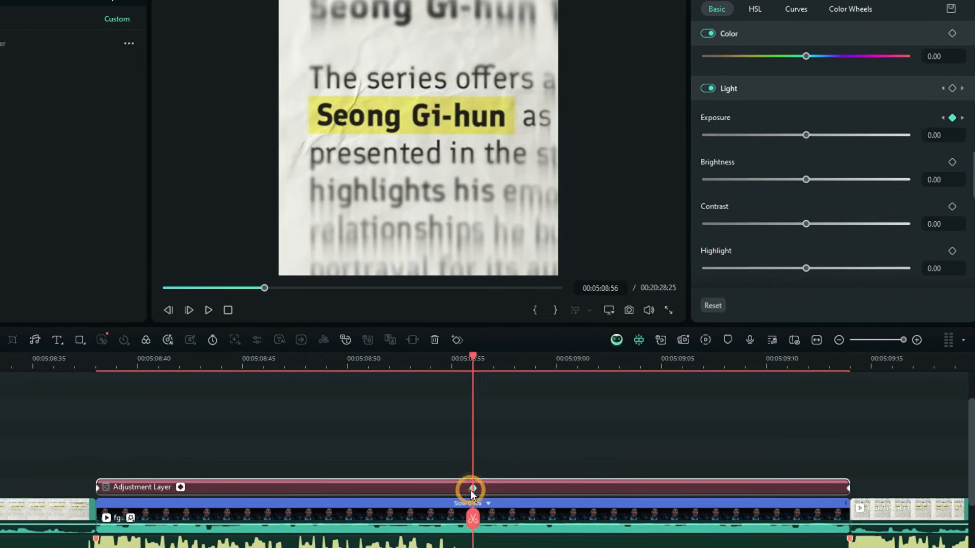
drag(808, 132, 822, 137)
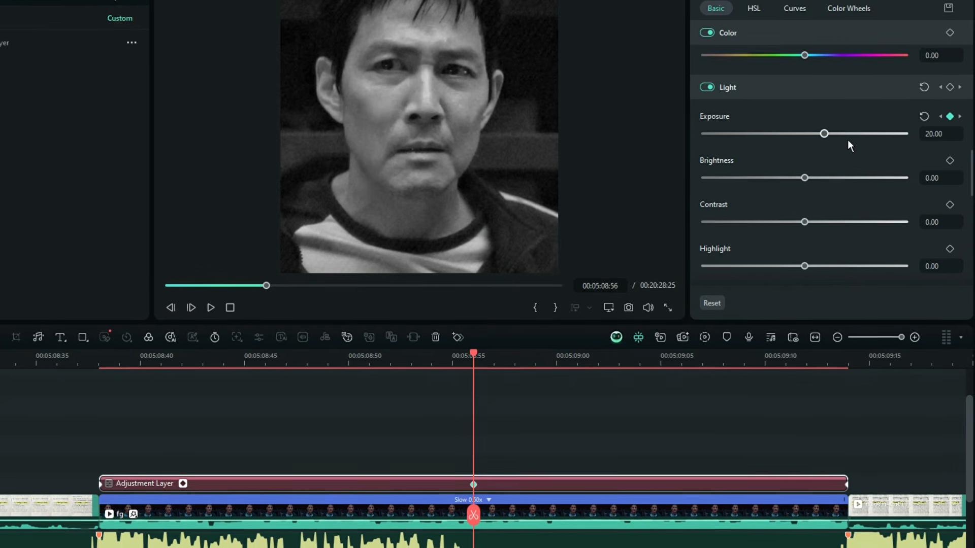
Smooth the adjustment layer's Exposure curve by giving the middle, end and start keyframes eased curve presets
click(184, 481)
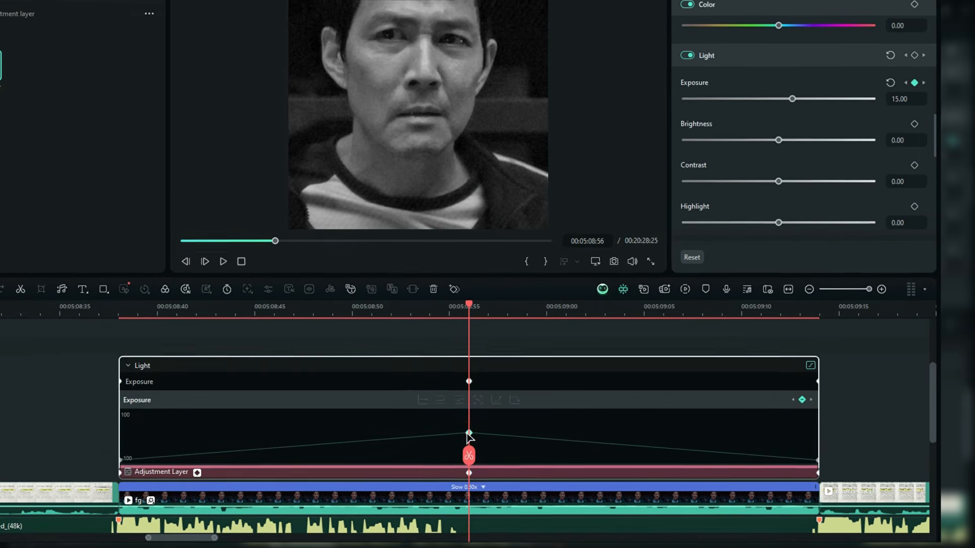
click(469, 434)
click(440, 400)
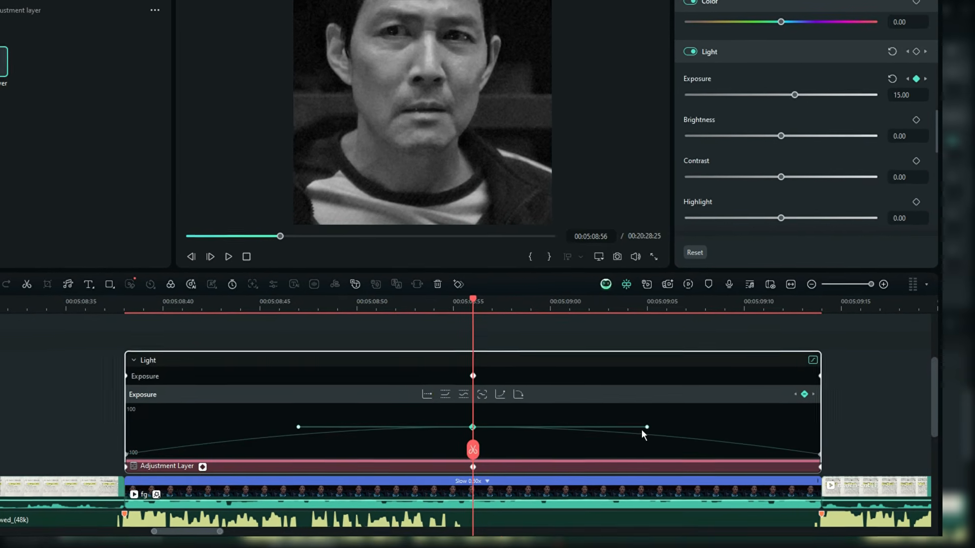
click(818, 460)
click(521, 392)
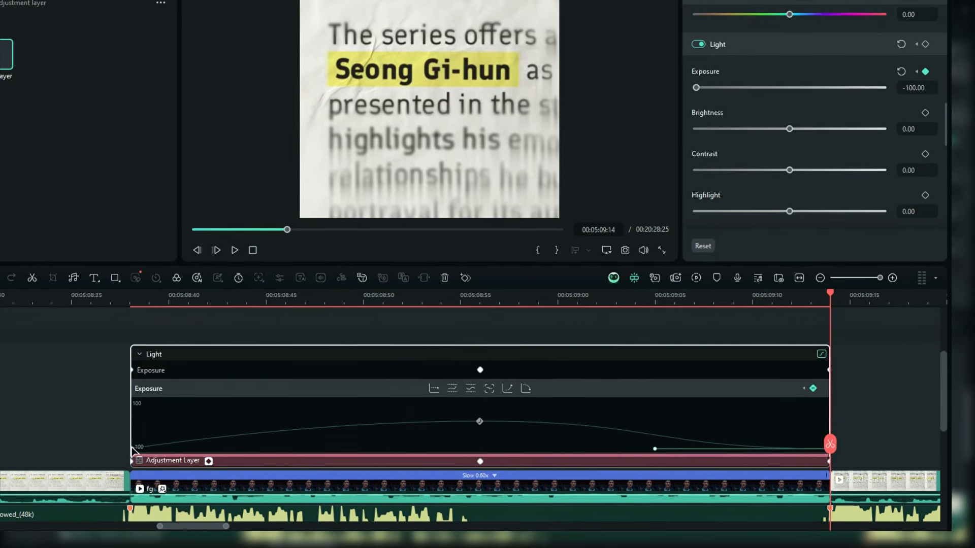
click(131, 451)
click(528, 389)
drag(307, 431, 307, 438)
click(484, 422)
click(220, 470)
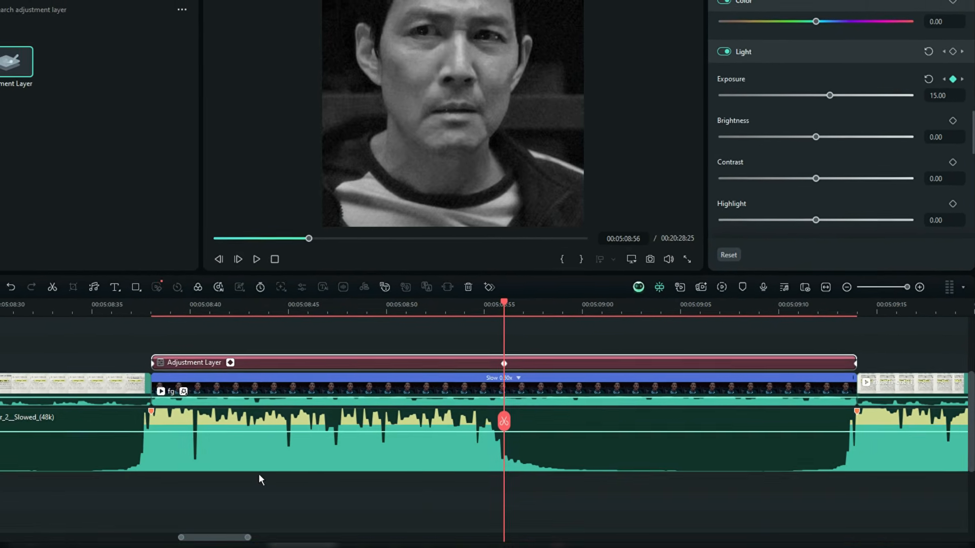
Copy the keyframed adjustment layer above the ty clip and play through the result
scroll(243, 479, up, 2)
scroll(702, 312, down, 5)
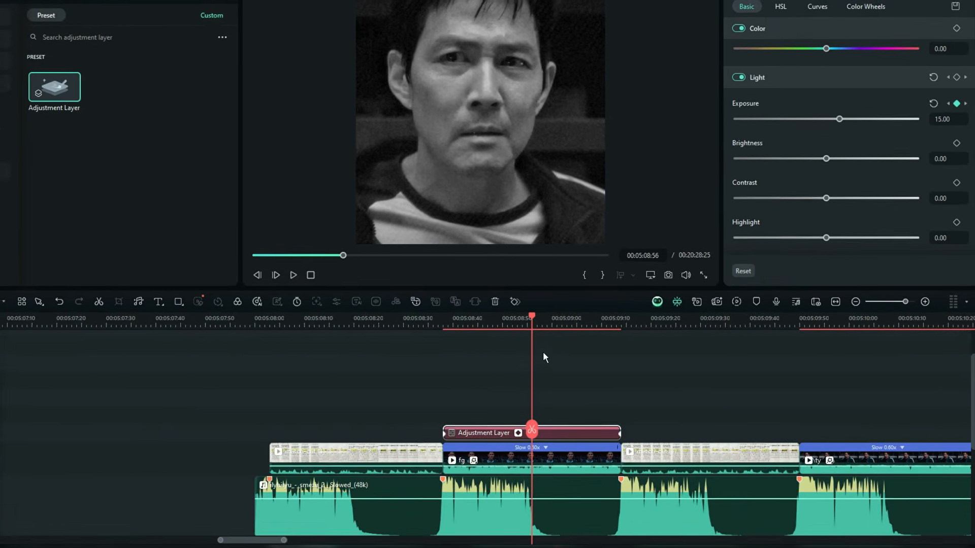
drag(594, 447, 606, 429)
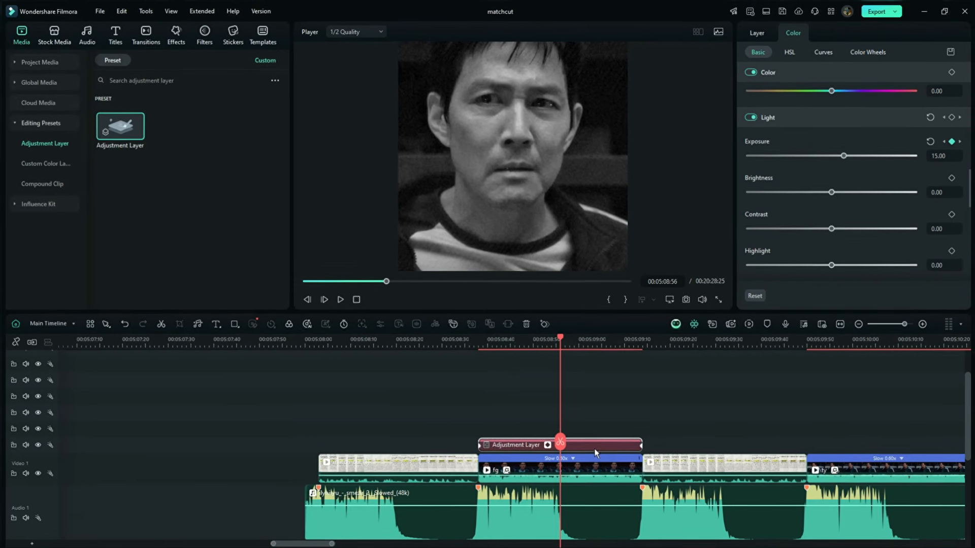
drag(898, 419, 931, 428)
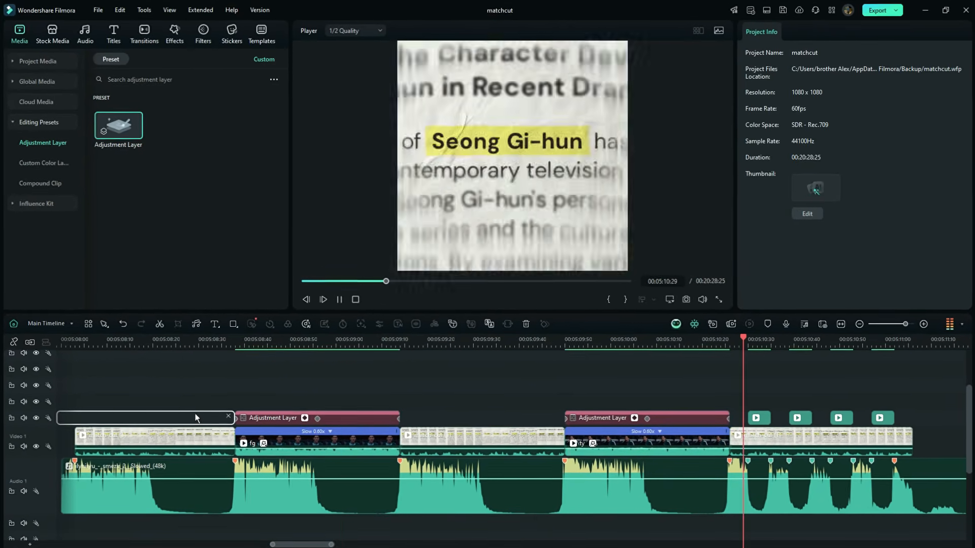
Apply the favorite B&W Noise effect to all four fs pieces above the last white match cut
drag(207, 344, 318, 381)
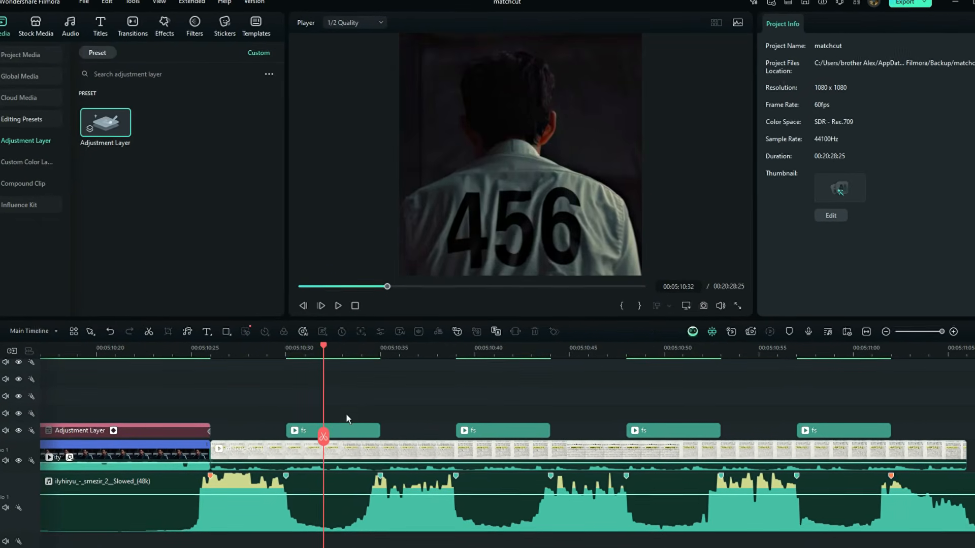
click(166, 27)
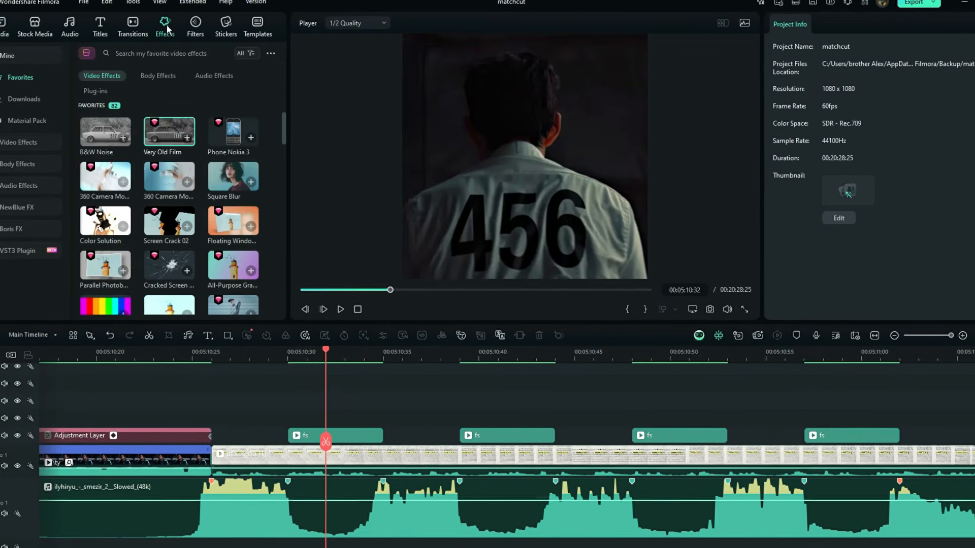
drag(265, 244, 309, 440)
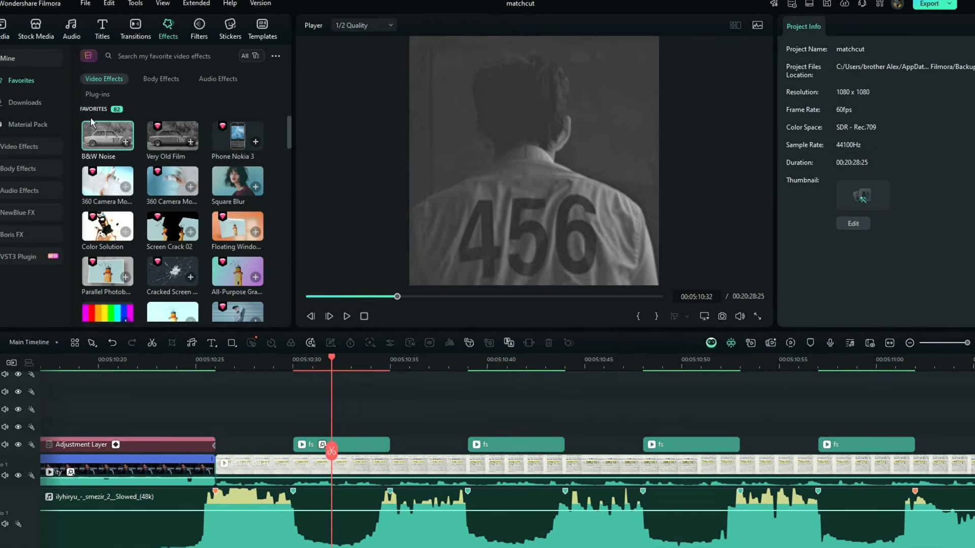
drag(92, 122, 508, 444)
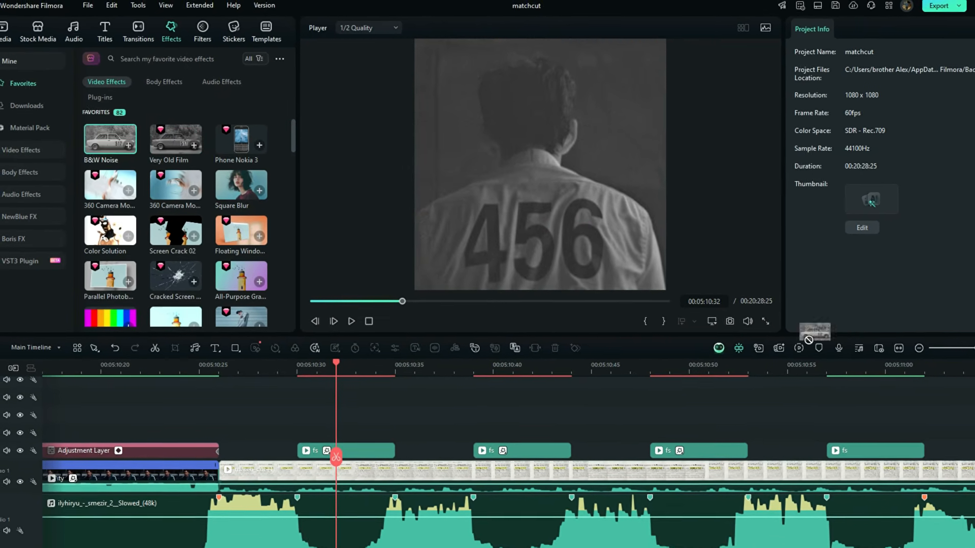
drag(808, 340, 855, 450)
Apply the downloaded Negative Dark effect to all four fs pieces and check both effects on the last piece
drag(337, 458, 379, 419)
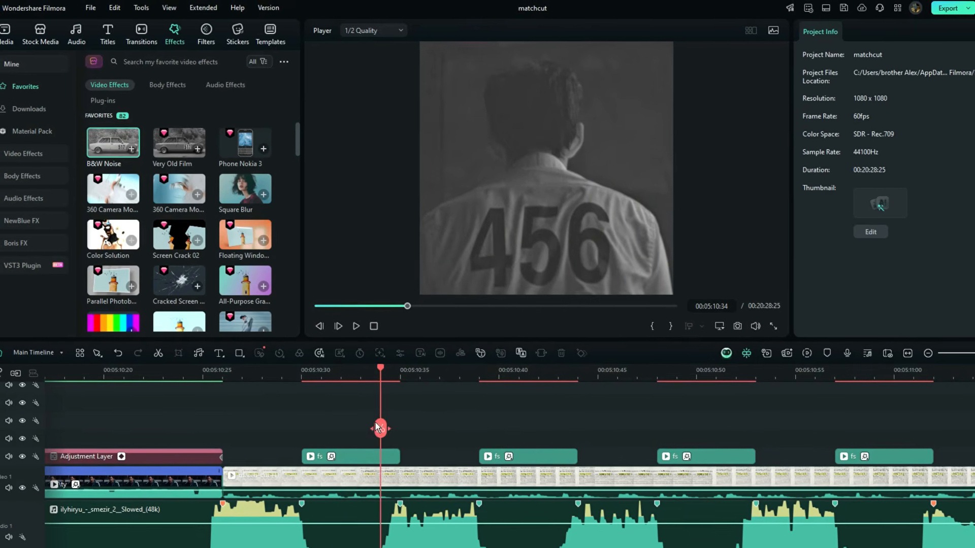
click(56, 108)
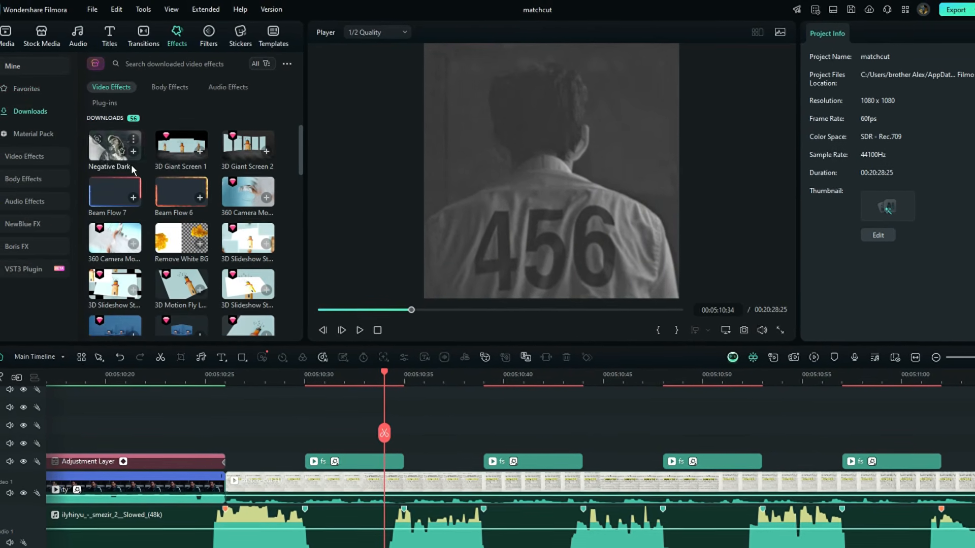
drag(109, 148, 329, 460)
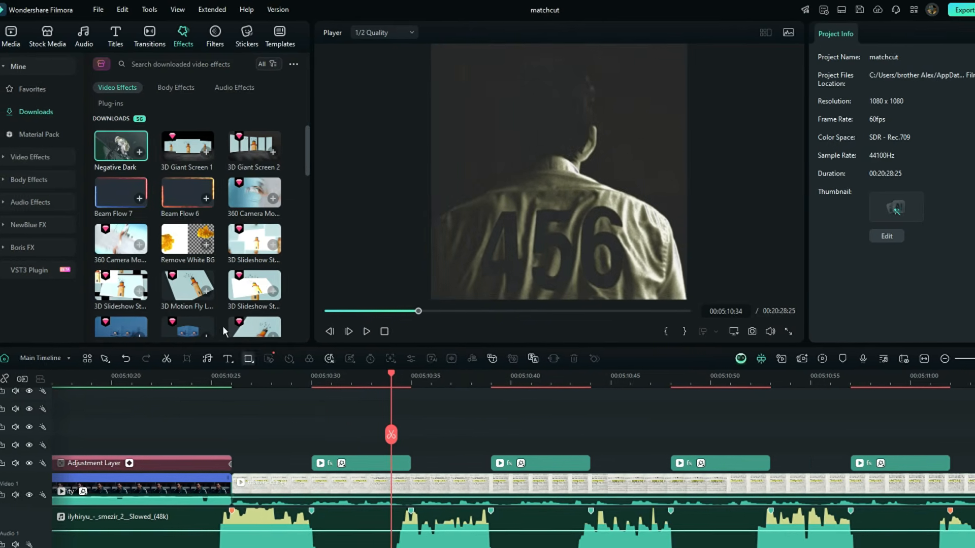
drag(116, 144, 518, 461)
drag(133, 150, 906, 462)
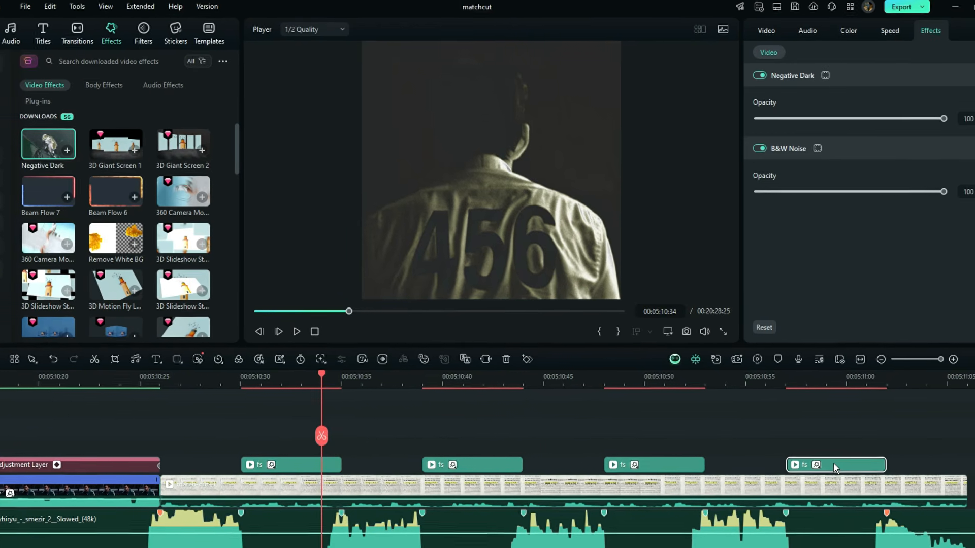
click(812, 148)
click(782, 75)
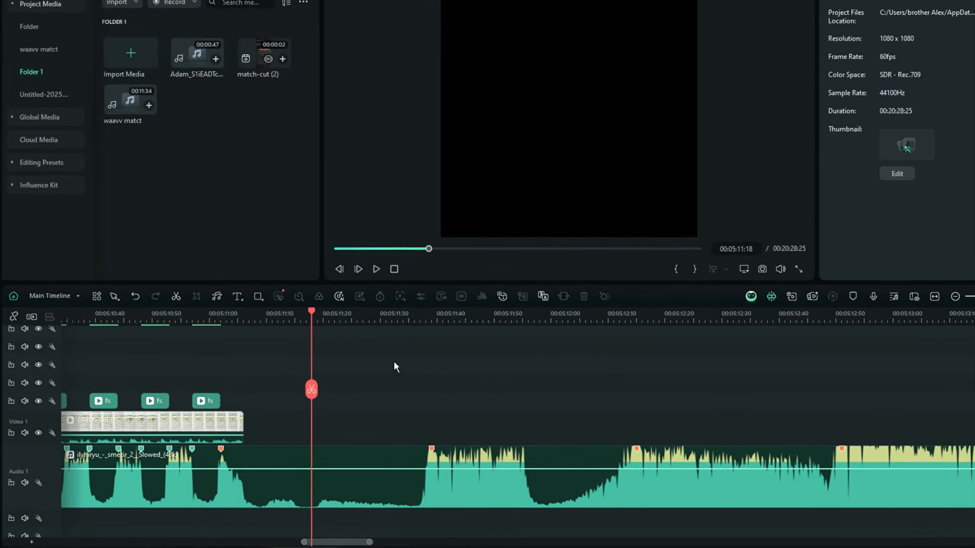
Add match-cut (2) to the main video track at the next red beat marker, keeping the 1080x1080 60fps project settings
drag(264, 58, 435, 434)
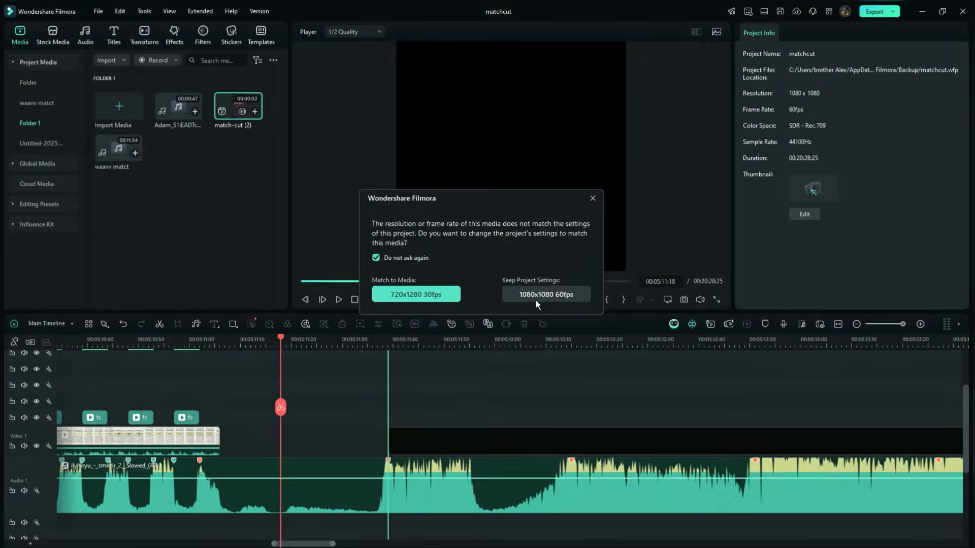
click(538, 294)
Apply a 1:1 Pan & Zoom to the match-cut (2) clip, framed around the highlighted Seong Gi-hun text
drag(533, 374, 543, 374)
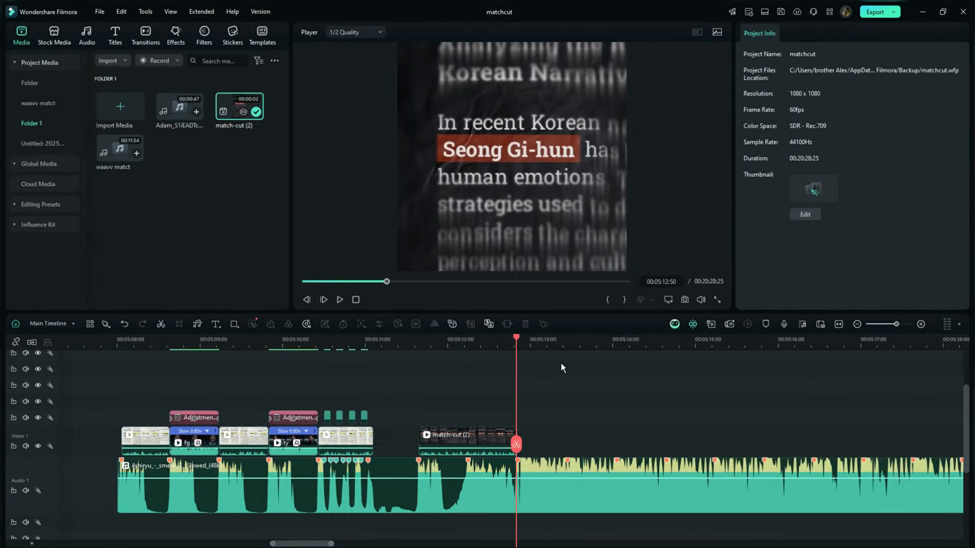
click(427, 441)
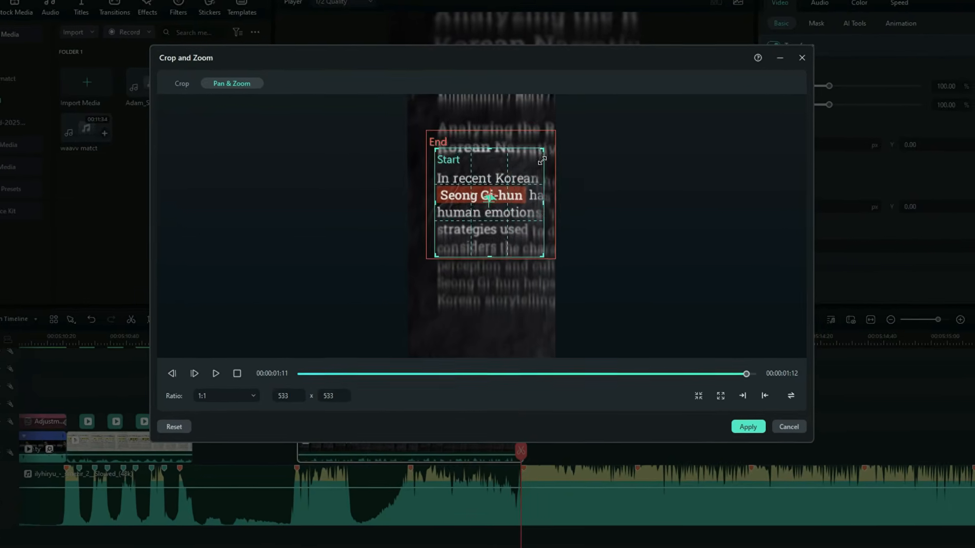
click(204, 374)
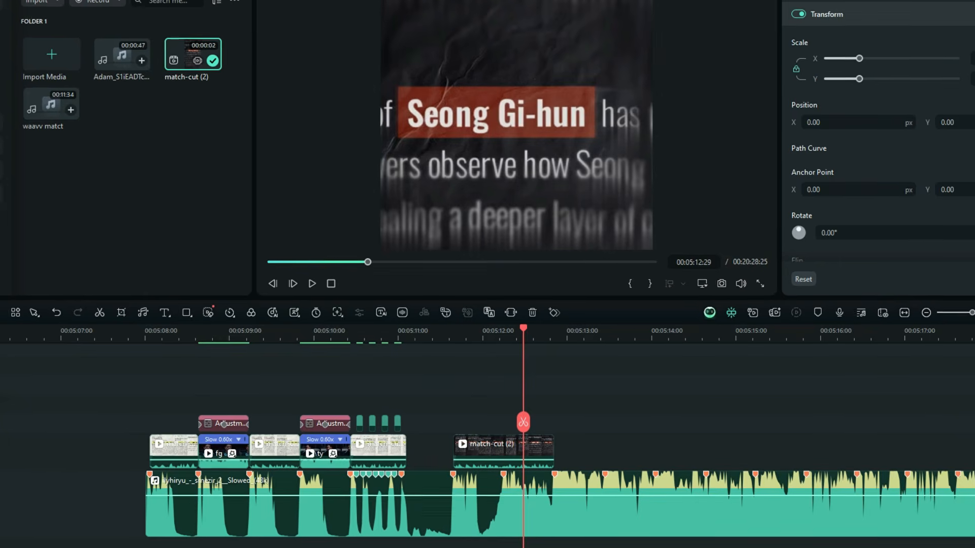
Place the ye clip directly after match-cut (2) and duplicate it on the track above
drag(967, 446, 839, 447)
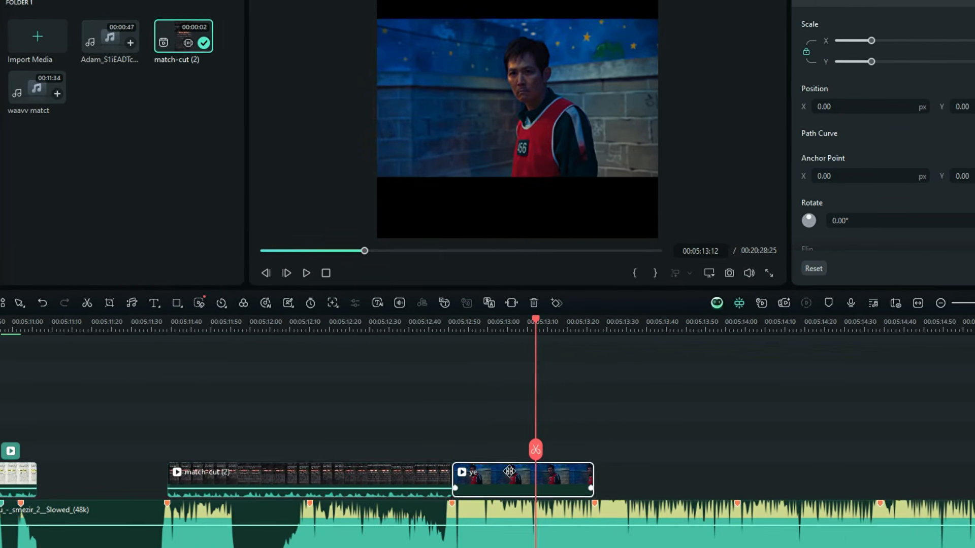
click(436, 433)
click(508, 448)
key(Down)
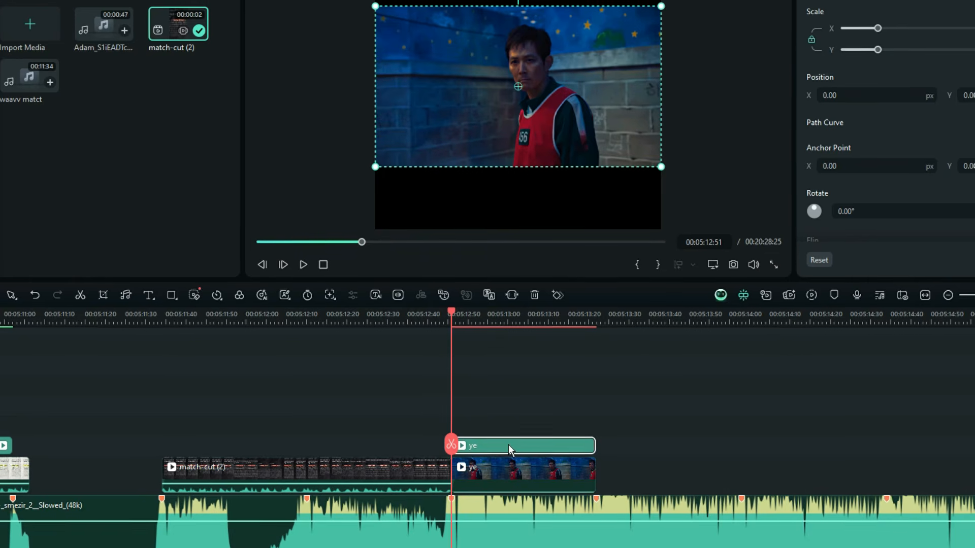
Turn the upper ye copy into a freeze frame spanning from match-cut (2)'s middle beat marker to that clip's end
click(215, 292)
click(246, 380)
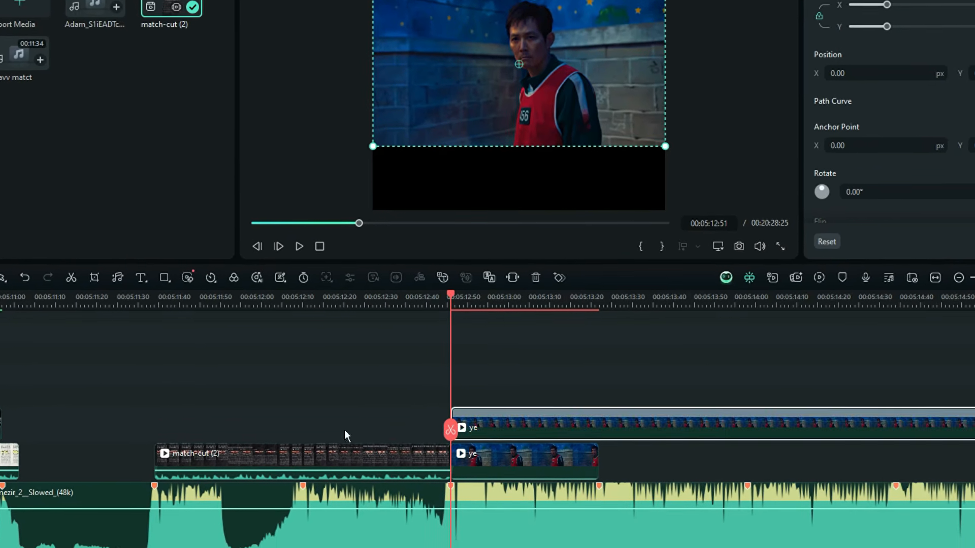
drag(525, 424, 379, 427)
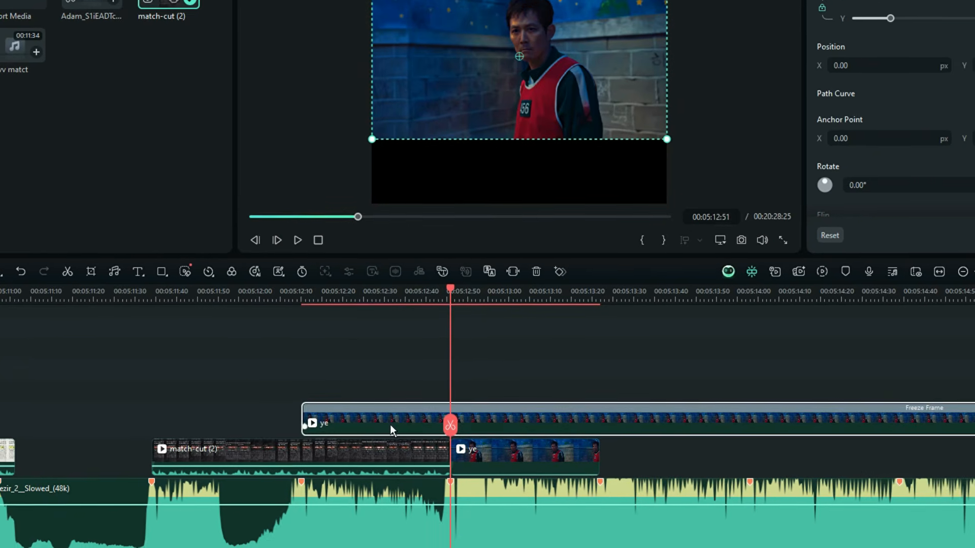
click(450, 424)
click(494, 413)
key(Delete)
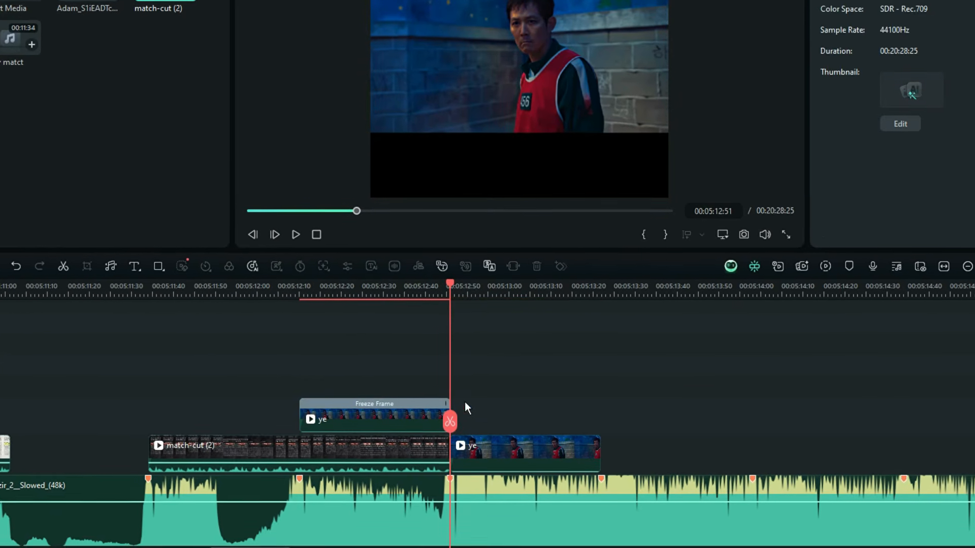
Crop the ye freeze frame to a 1:1 ratio of 1080 x 1080, centered on the character
click(295, 379)
click(323, 386)
click(363, 416)
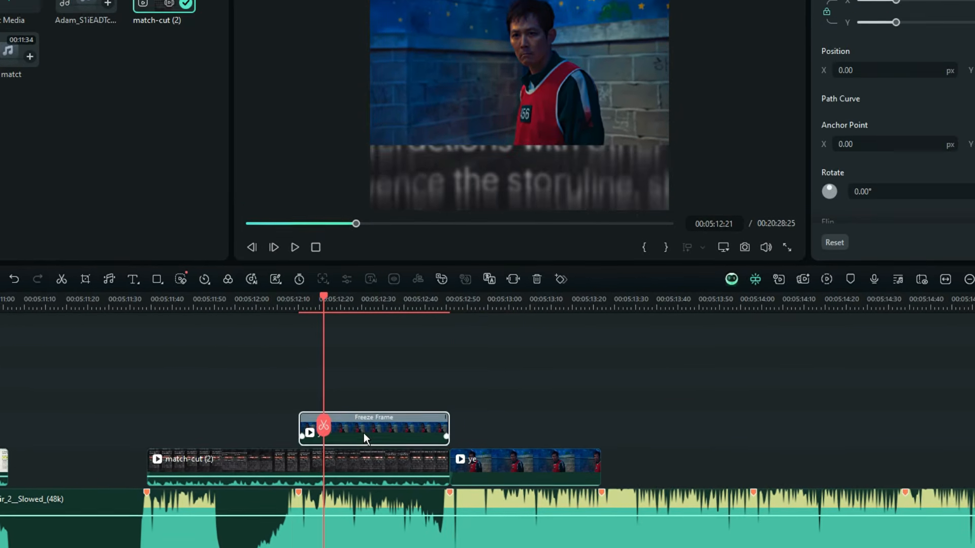
right_click(364, 416)
click(421, 49)
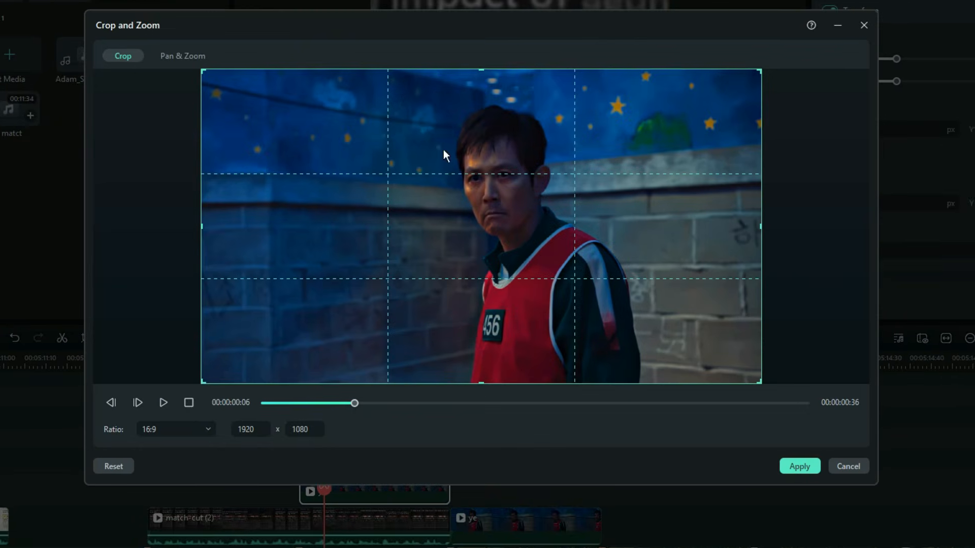
click(172, 432)
click(178, 290)
drag(361, 272, 418, 282)
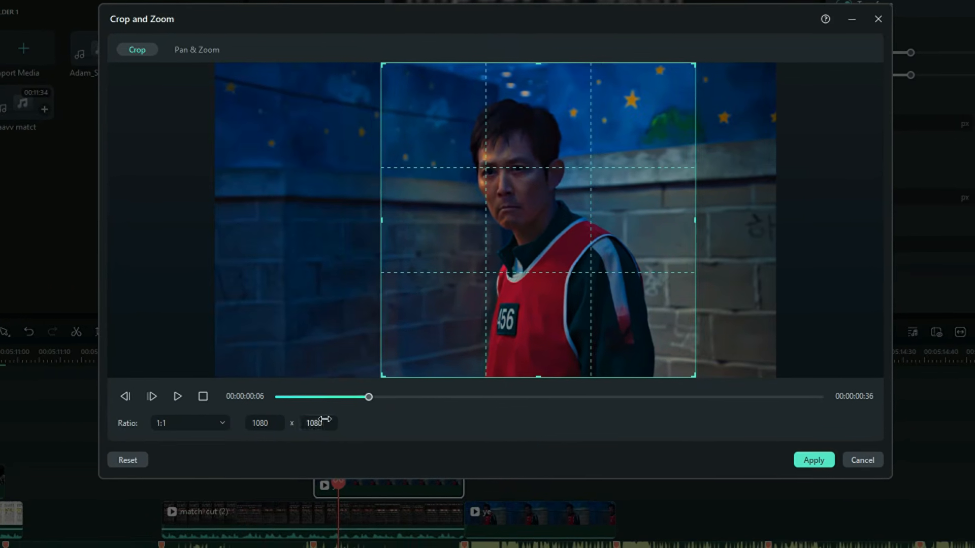
click(811, 462)
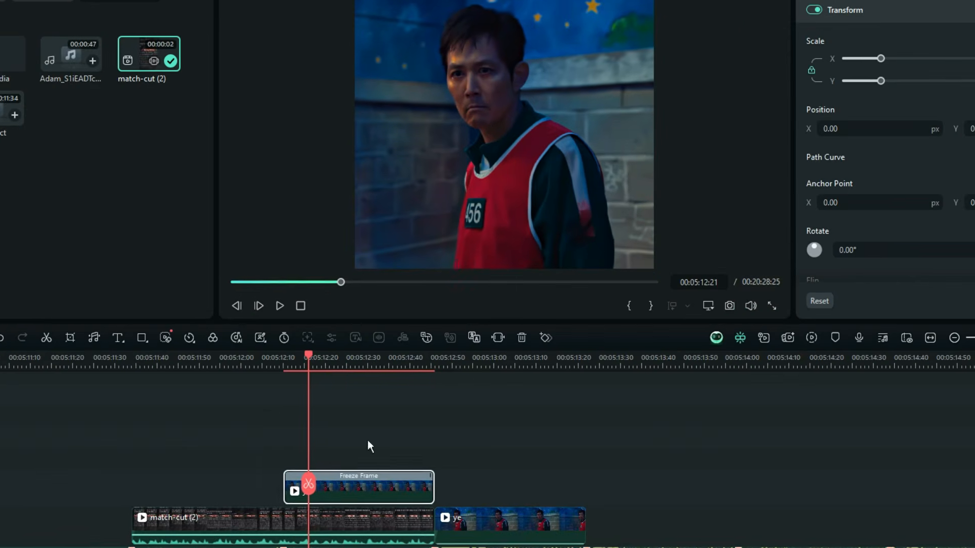
Cut the character out of the ye freeze frame with AI Portrait Cutout in Advanced Cutout Mode
drag(342, 375, 431, 389)
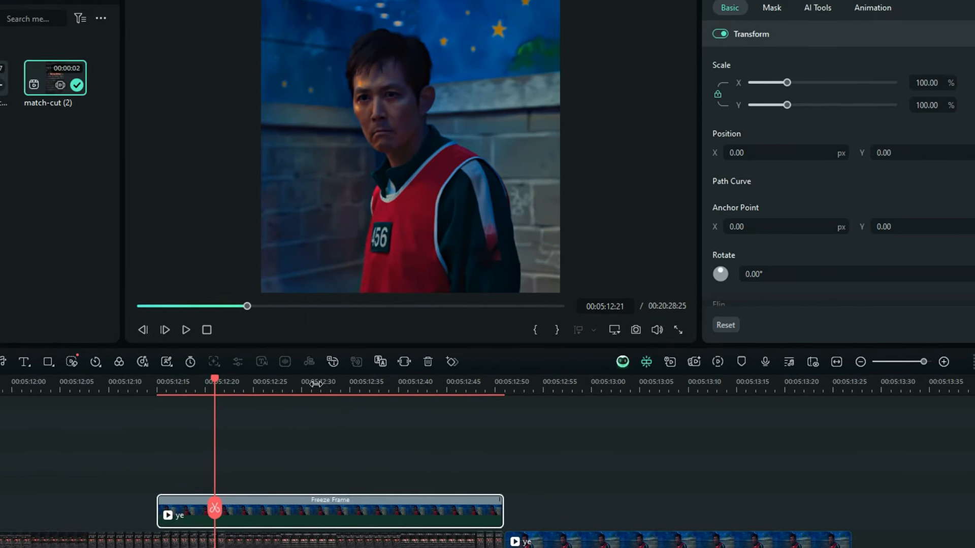
click(801, 11)
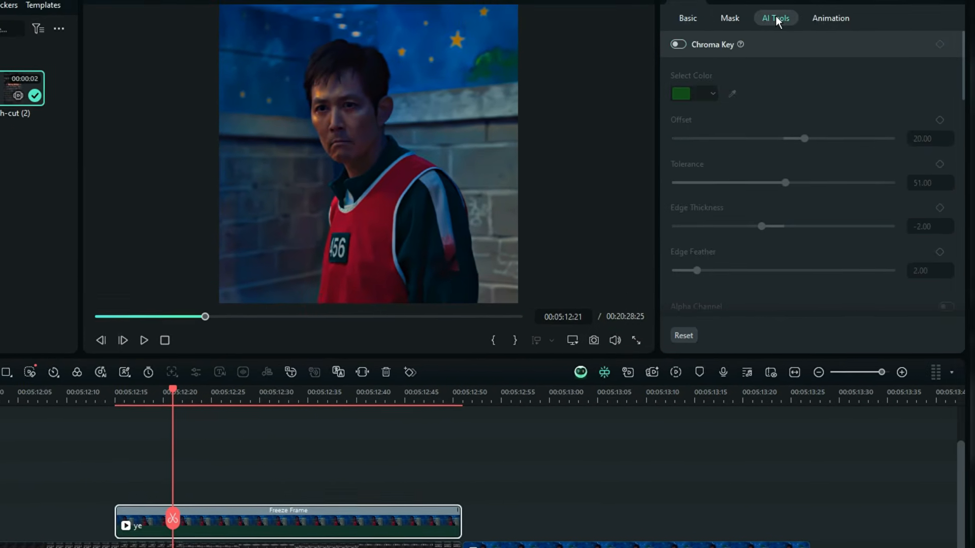
drag(956, 63, 956, 119)
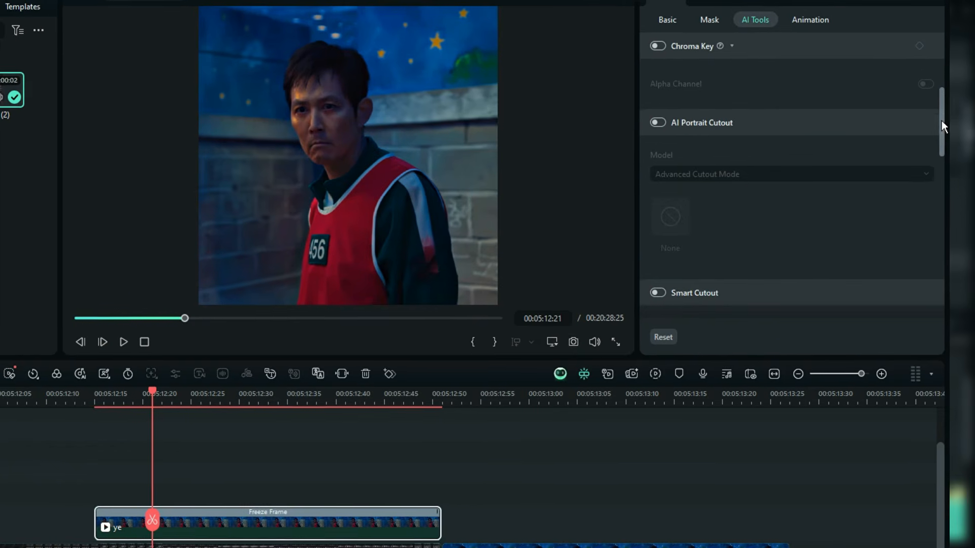
click(658, 121)
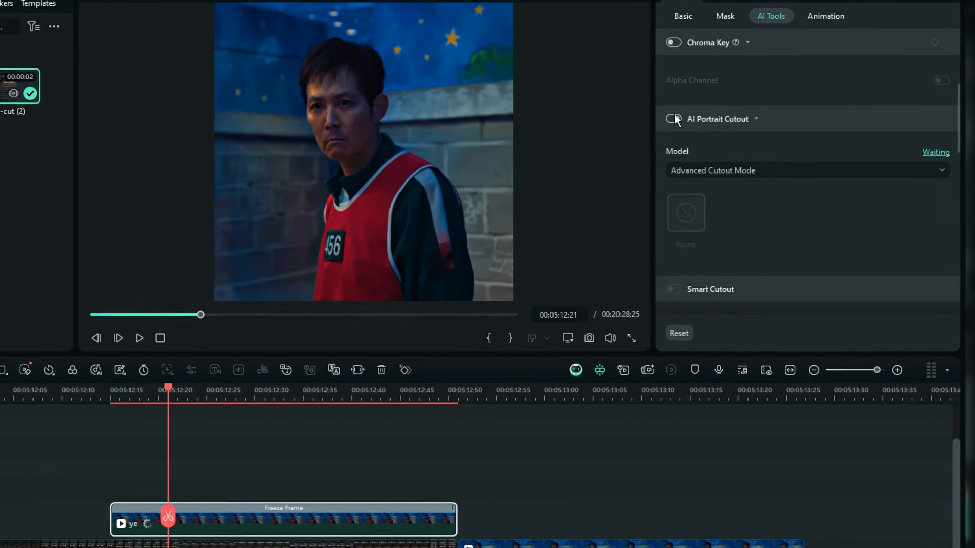
Add a Transform keyframe at the freeze frame's middle, and at its start lower Position Y until the character sits below the frame
click(690, 16)
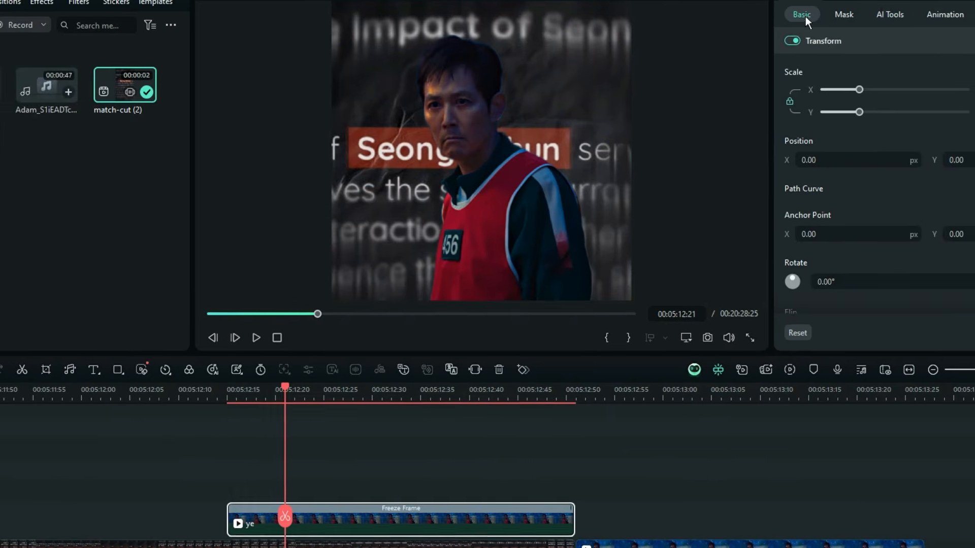
key(space)
drag(761, 516, 240, 467)
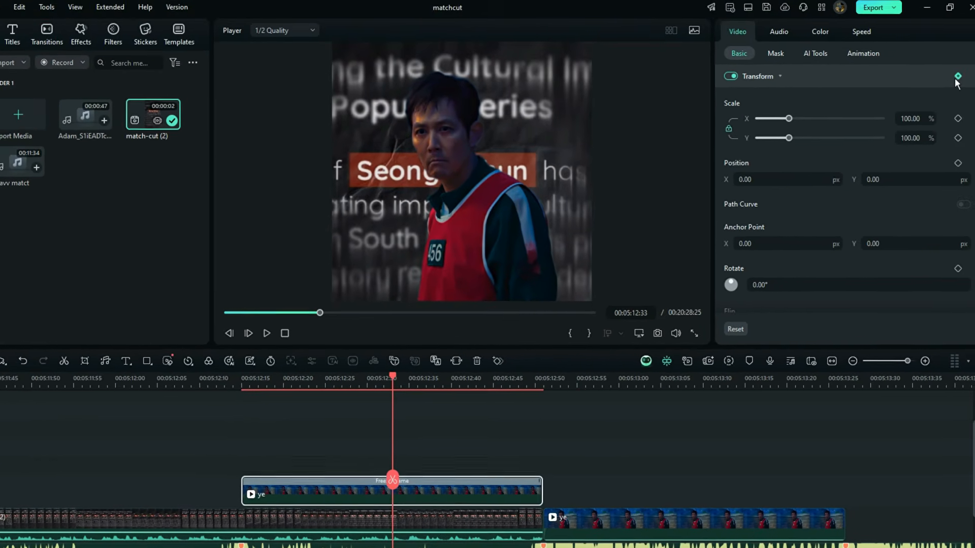
click(957, 77)
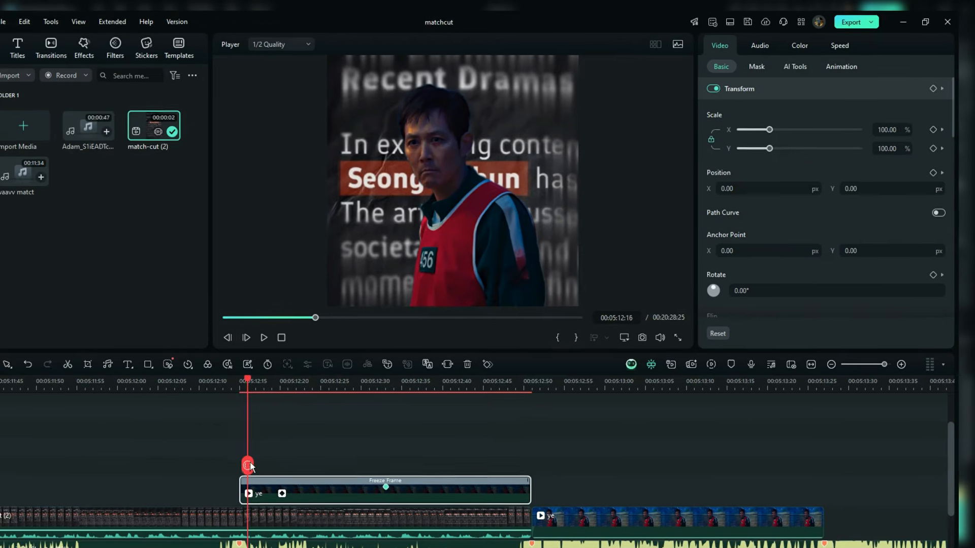
drag(858, 189, 617, 205)
drag(224, 452, 282, 444)
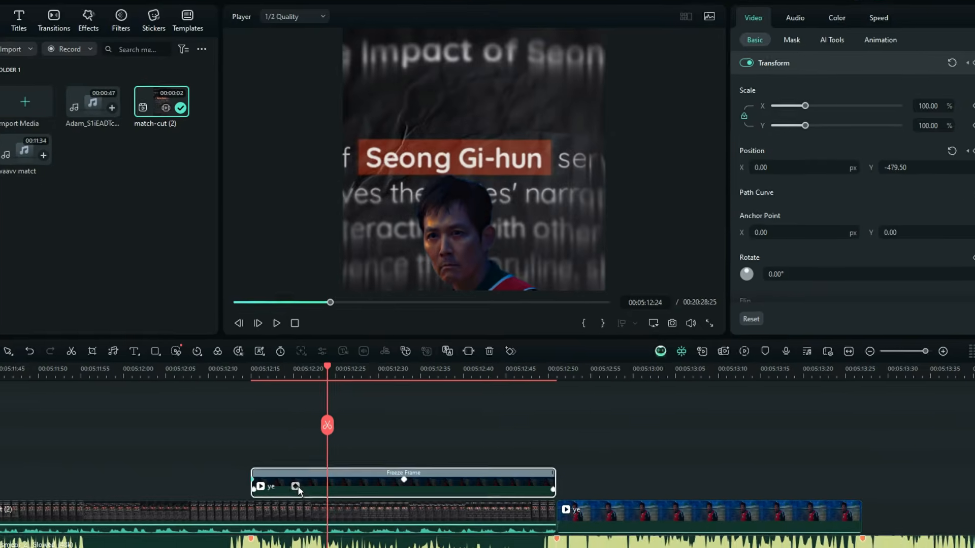
Set the Bezier curve of the freeze frame's middle and start keyframes to Ease In, and preview the upward slide
click(277, 502)
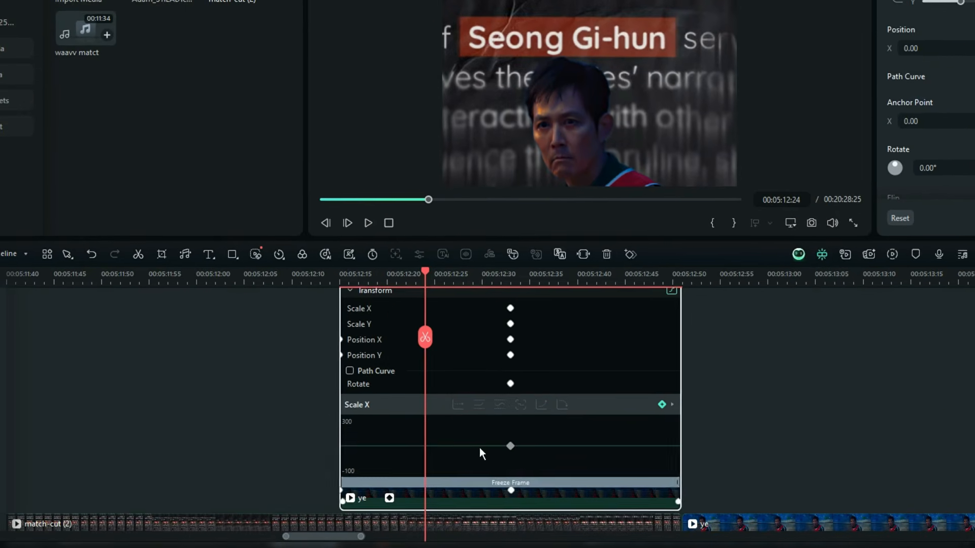
click(506, 493)
right_click(506, 494)
mouse_move(549, 469)
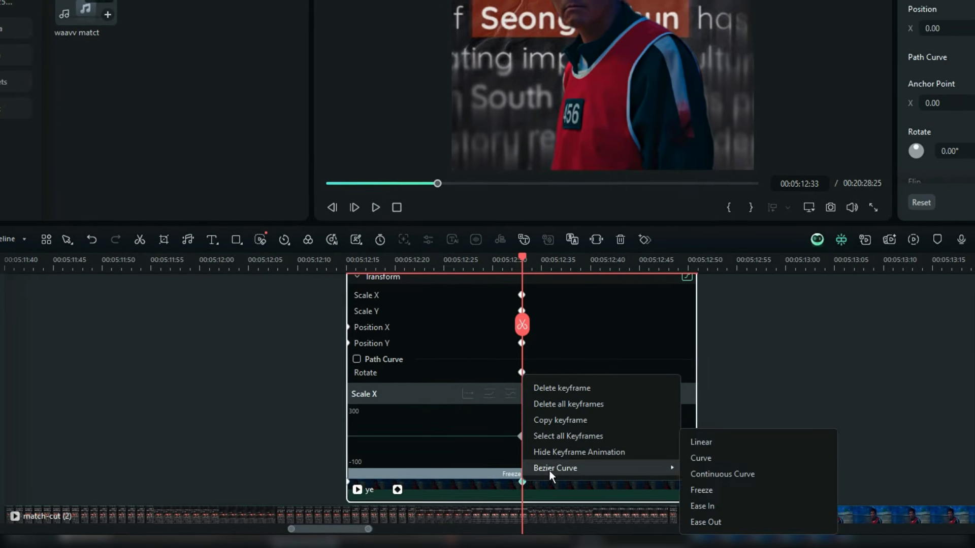
click(694, 502)
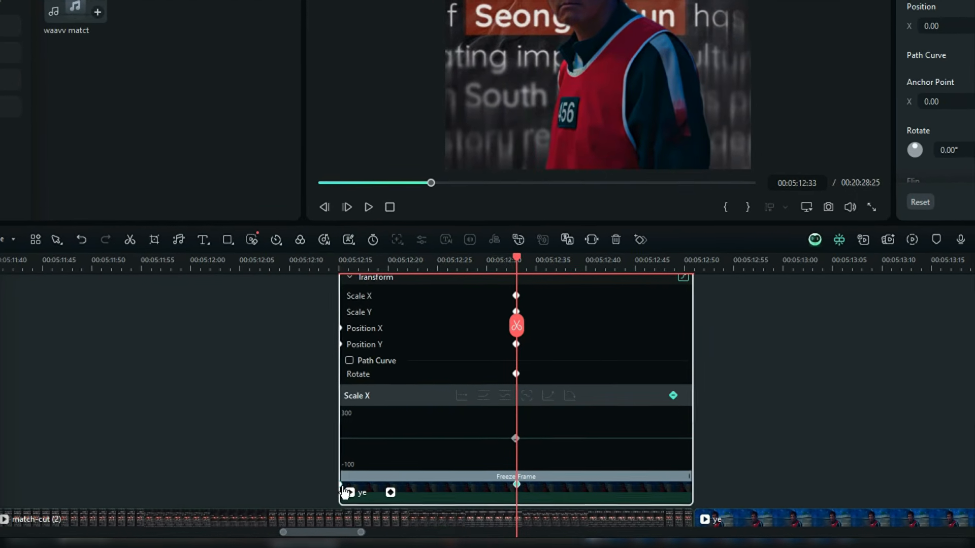
click(348, 494)
right_click(348, 494)
mouse_move(396, 476)
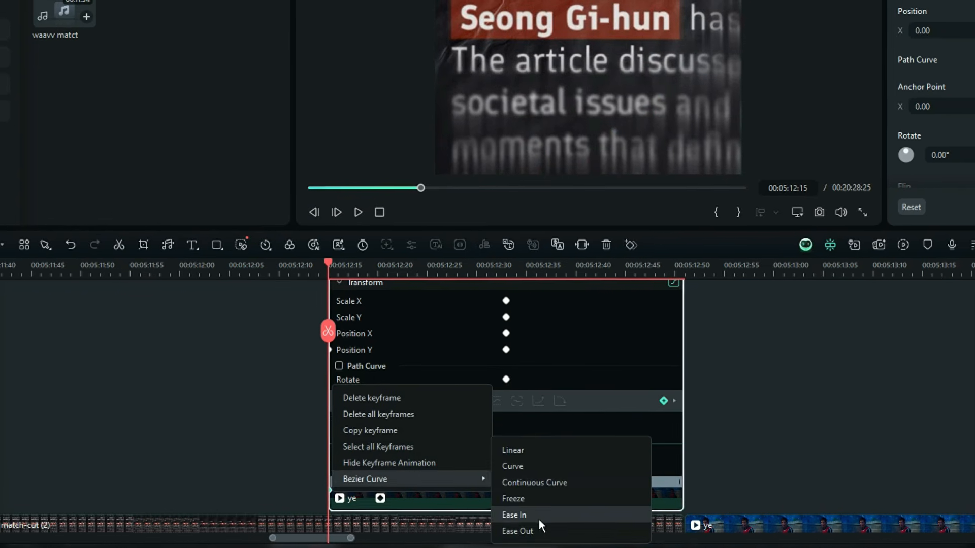
click(538, 520)
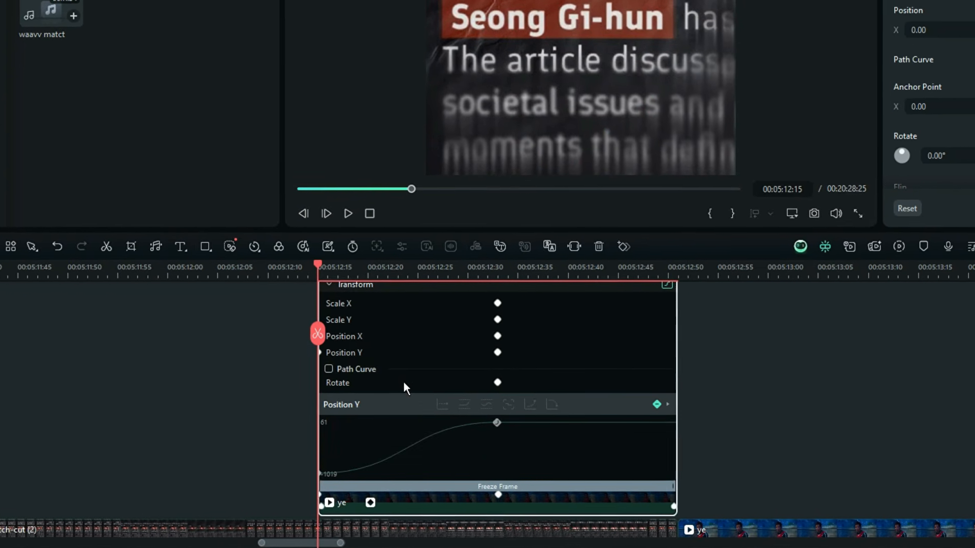
drag(323, 333, 378, 357)
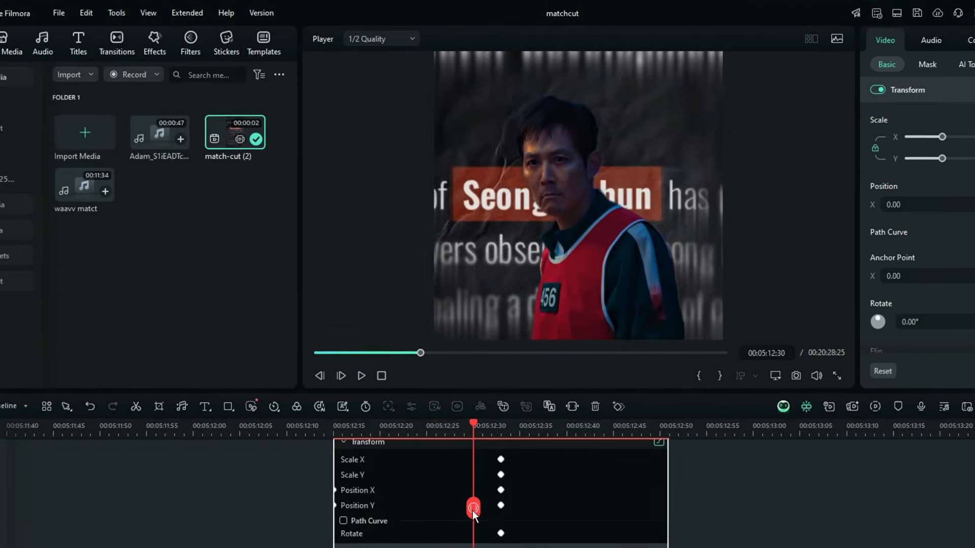
drag(391, 523, 482, 530)
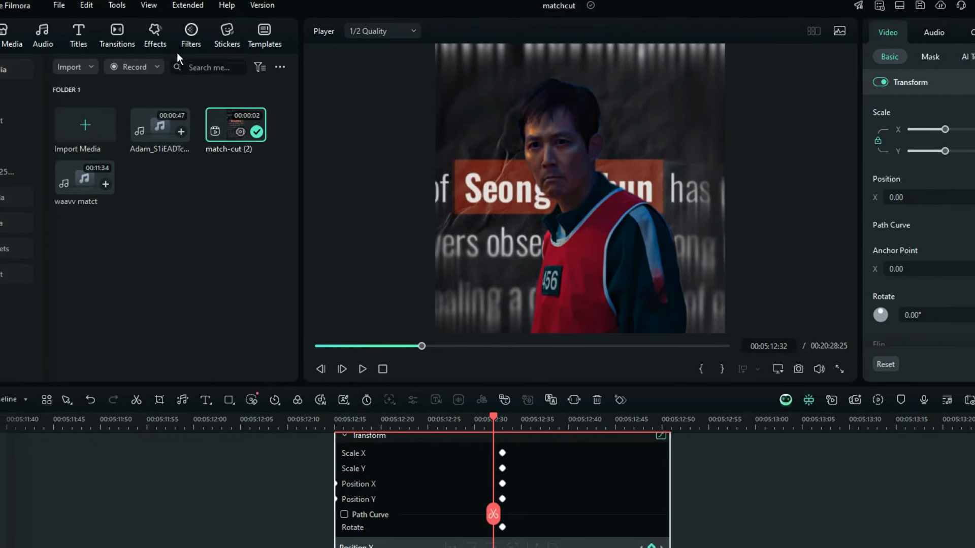
Find the Direction Blur effect and apply it to the ye freeze frame
click(152, 55)
click(160, 69)
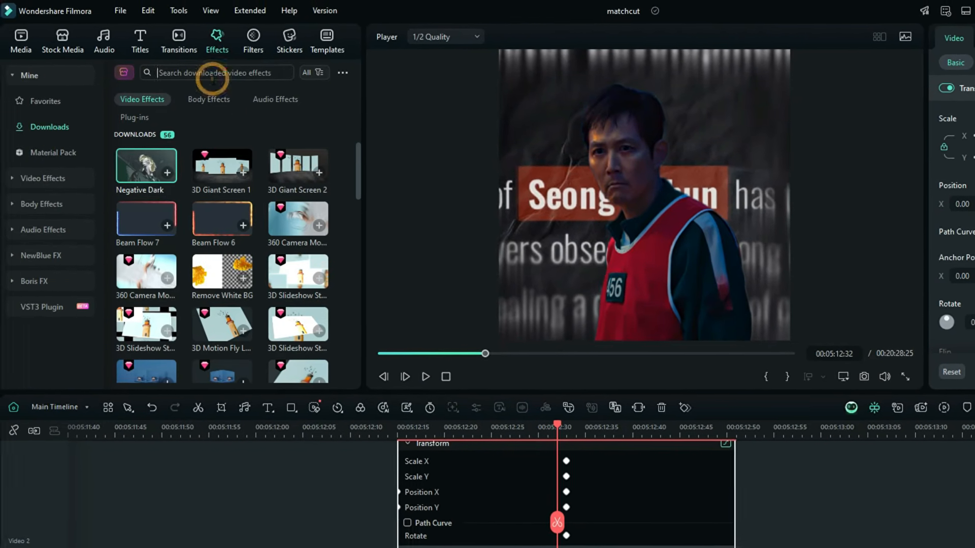
text(directi)
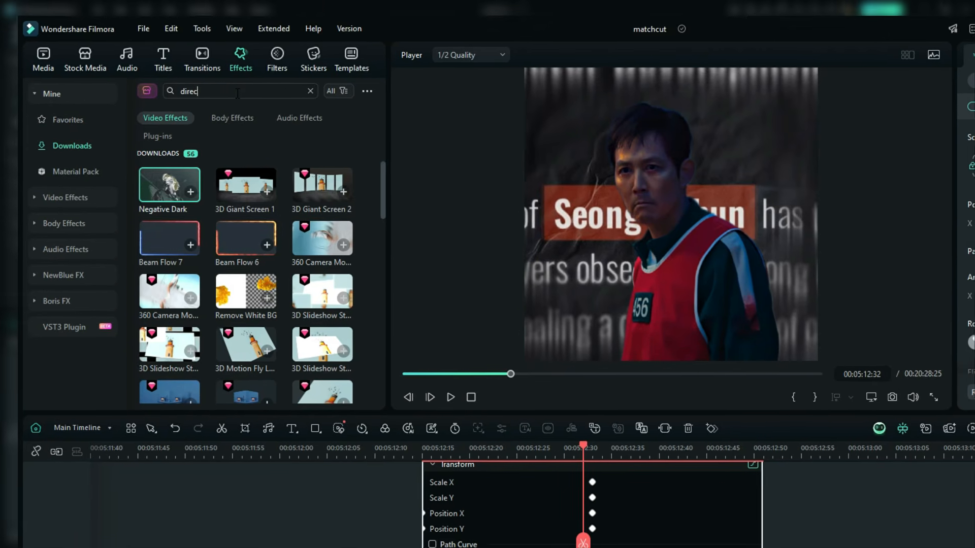
drag(148, 148, 352, 520)
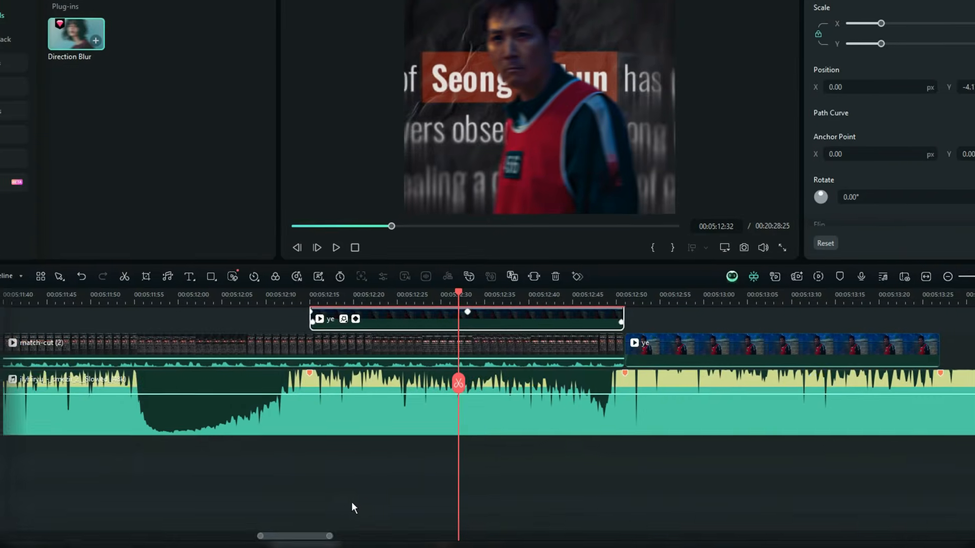
Set the freeze frame's Direction Blur direction to 90°
scroll(354, 507, up, 3)
click(900, 40)
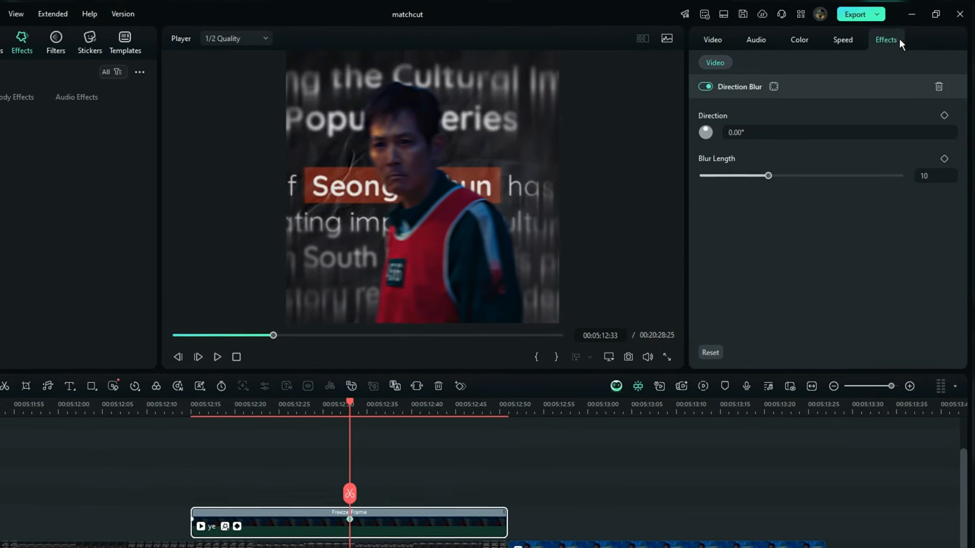
click(822, 132)
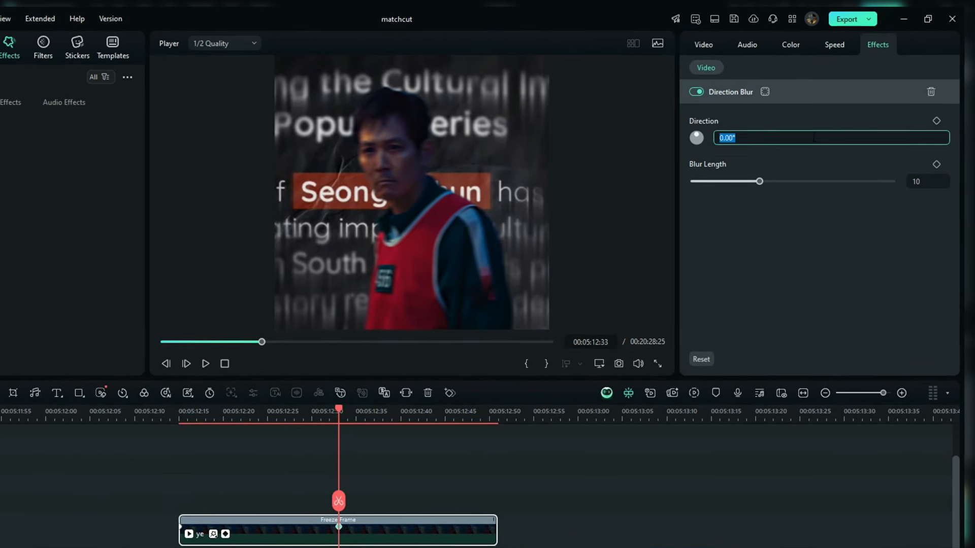
key(Return)
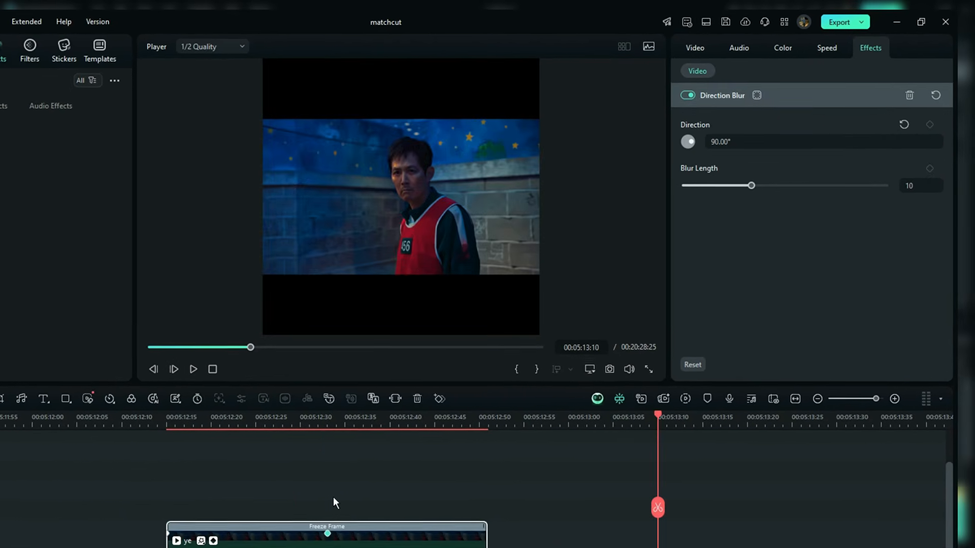
Keyframe Direction and a Blur Length of 30 at the freeze frame's start, with the blur decreasing toward the clip's end
click(299, 510)
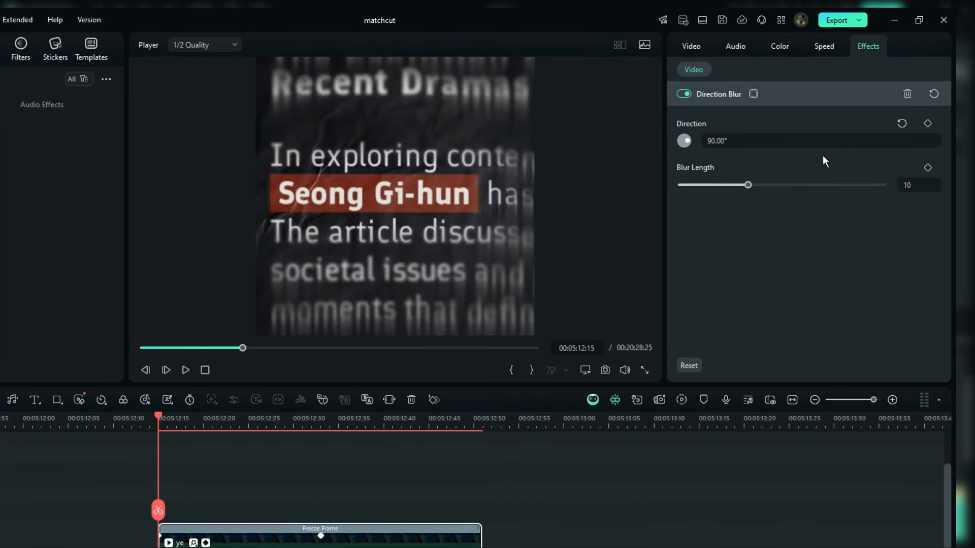
click(928, 123)
drag(781, 181, 913, 186)
click(932, 162)
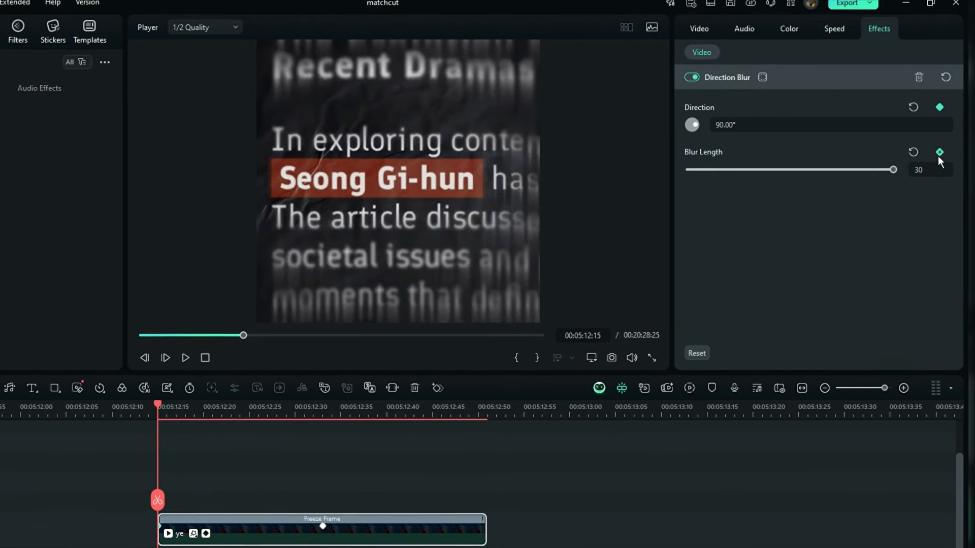
drag(241, 501, 369, 500)
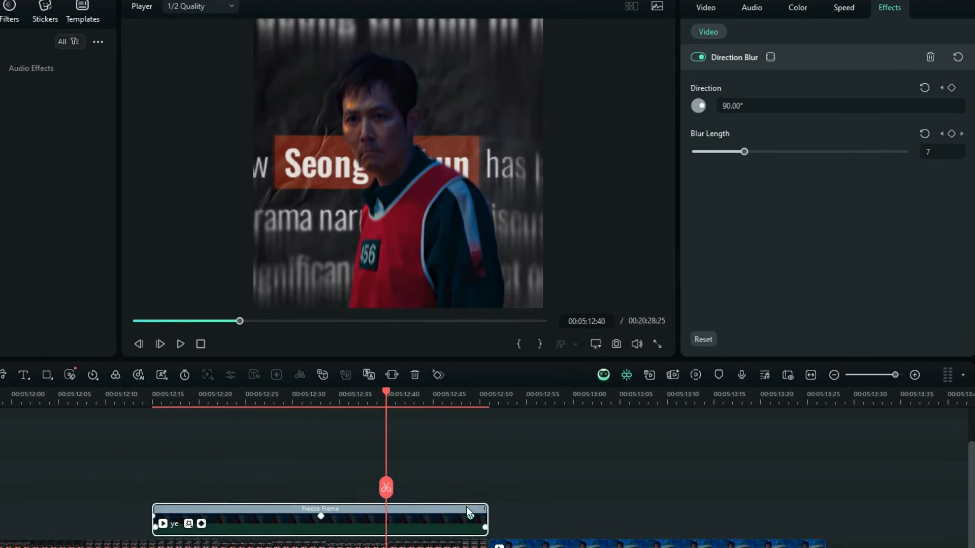
drag(457, 505, 306, 488)
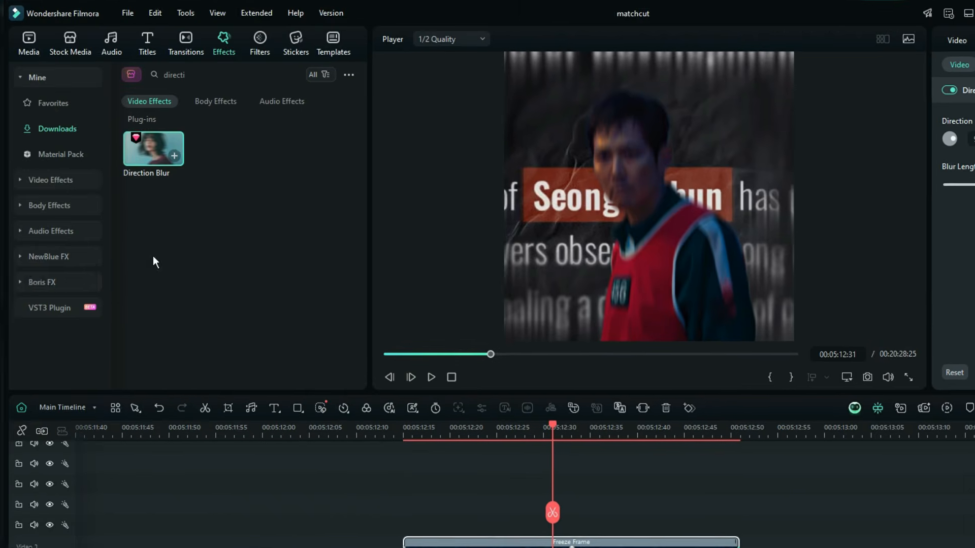
Apply the BCC Halftone effect from the Boris FX Art Looks to the ye freeze frame
click(66, 285)
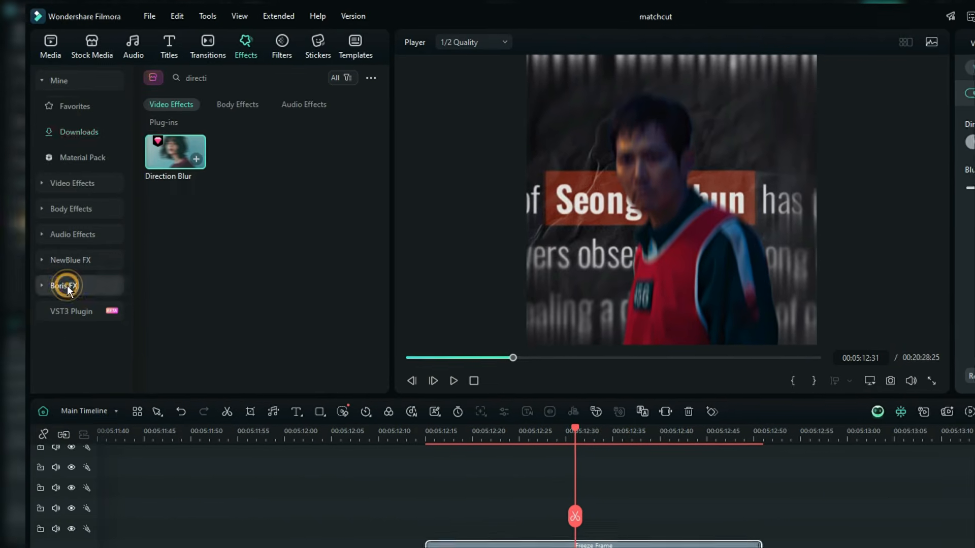
scroll(99, 294, down, 4)
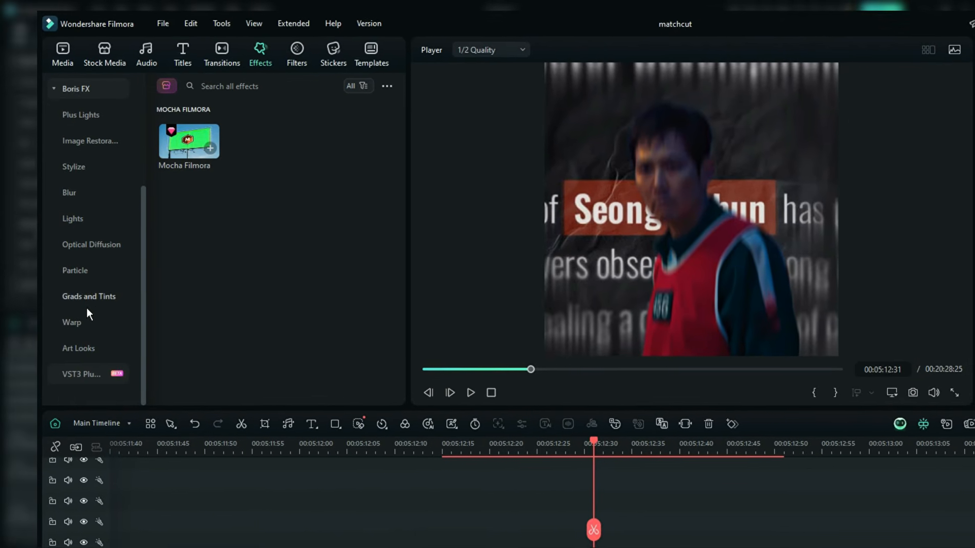
click(79, 348)
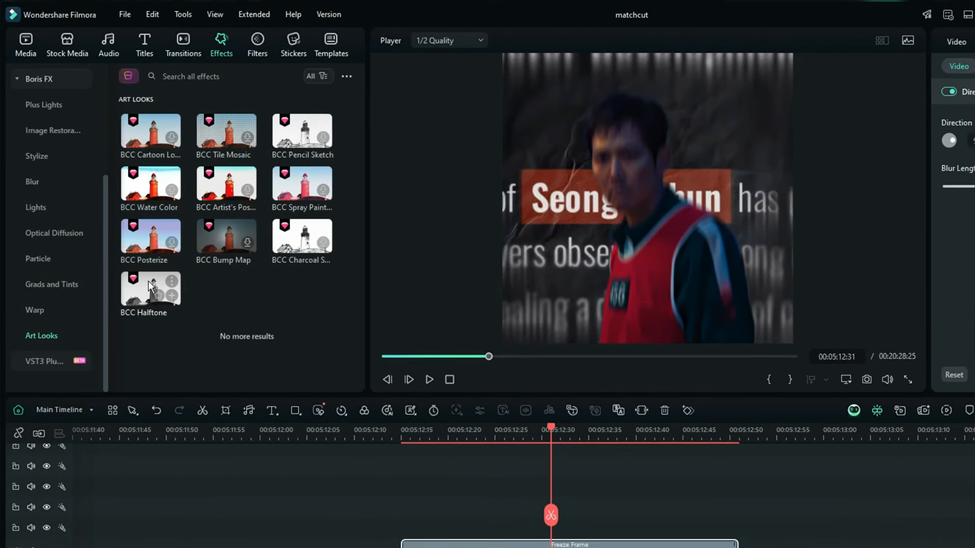
drag(149, 281, 434, 449)
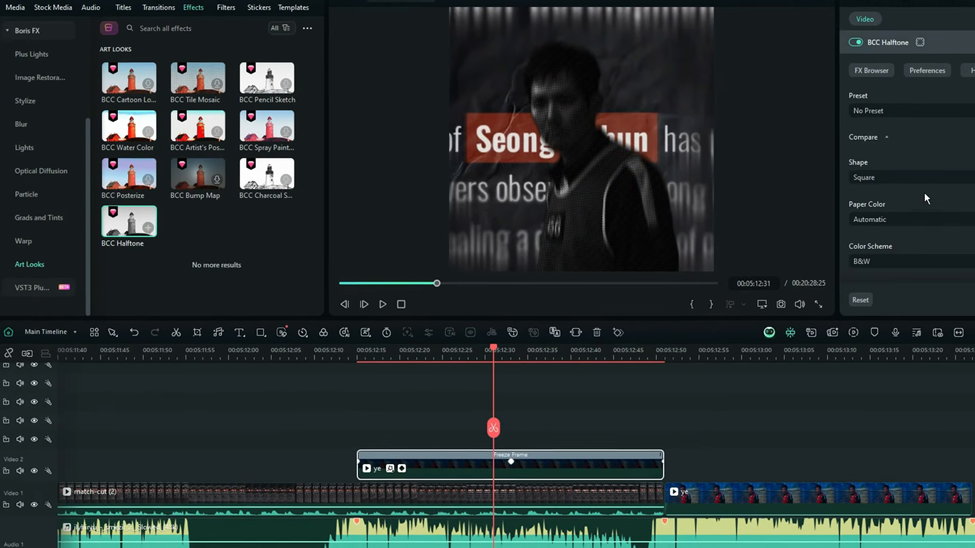
Keep the halftone shape Square, set PostBlur to 1, and raise Brightness to about 60
click(943, 178)
click(906, 216)
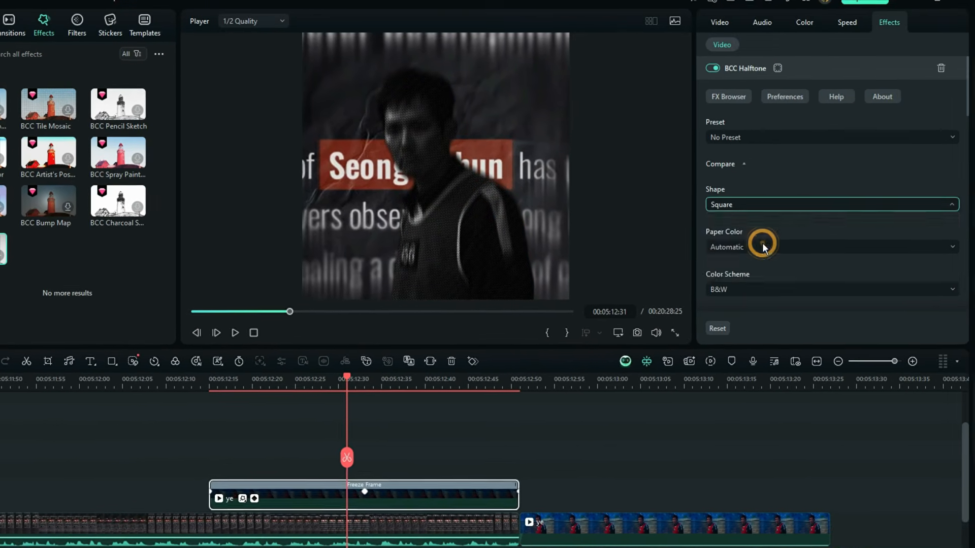
scroll(834, 221, down, 5)
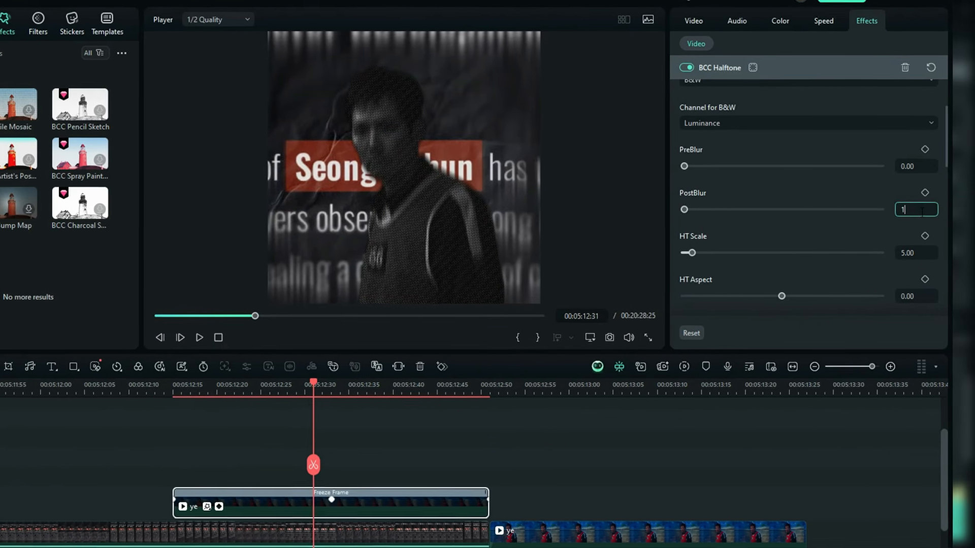
scroll(879, 219, down, 6)
drag(790, 221, 794, 221)
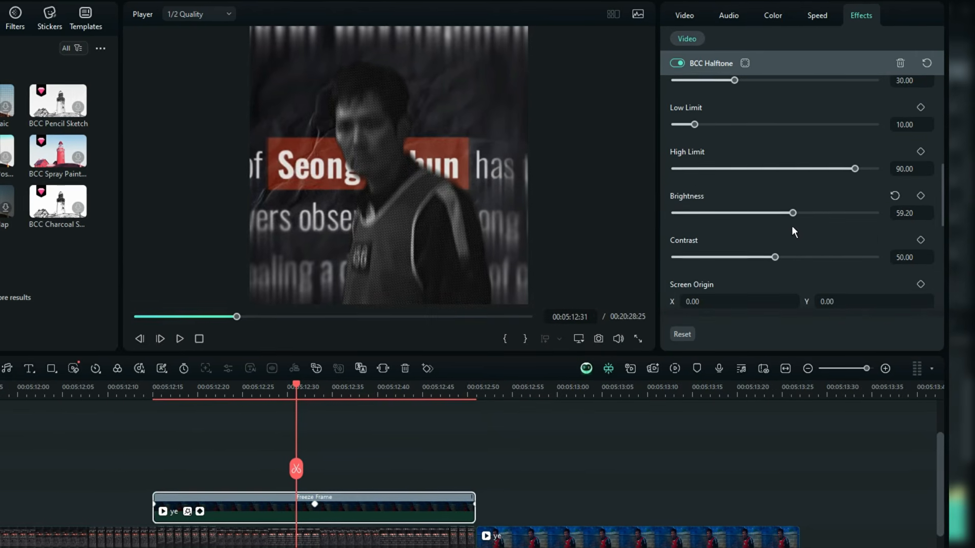
Set the freeze frame's BCC Halftone HT Smoothing to about 20, Low Limit to about 14 and Mix with Original to about 12
scroll(912, 217, up, 2)
scroll(839, 198, up, 5)
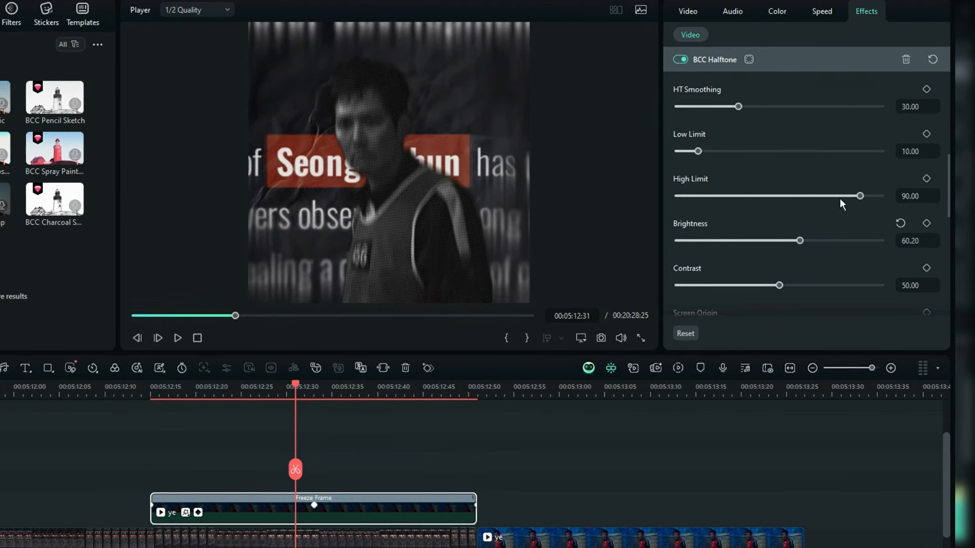
scroll(790, 200, down, 5)
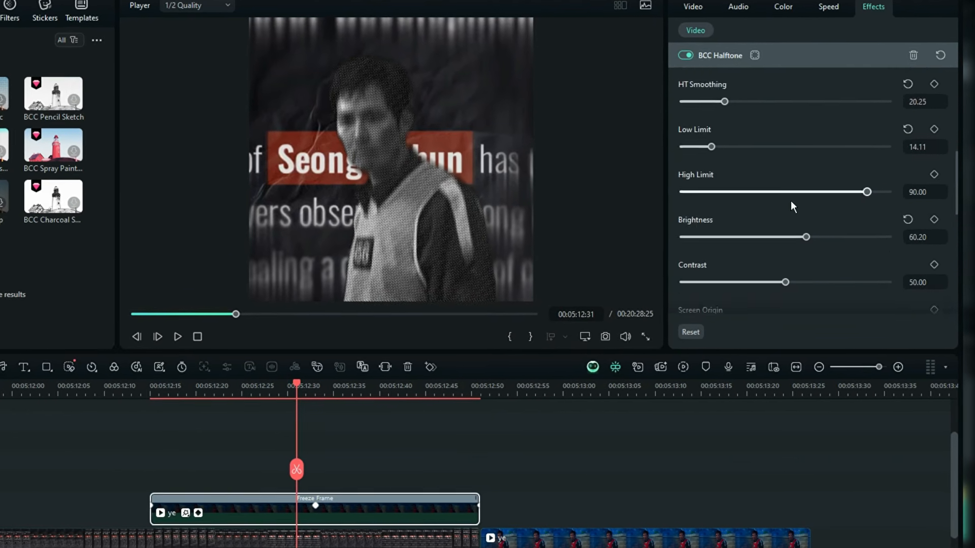
drag(785, 202, 766, 205)
scroll(790, 227, down, 3)
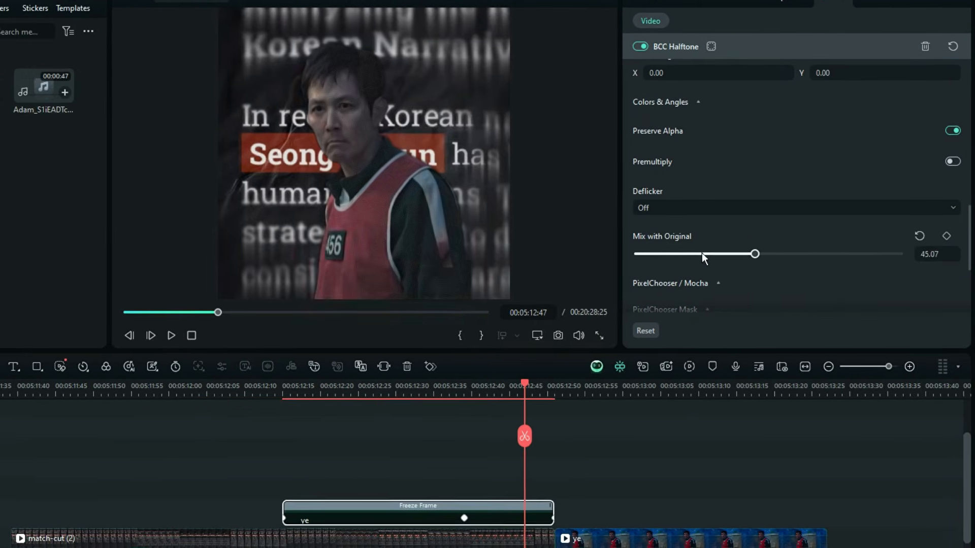
drag(701, 253, 669, 255)
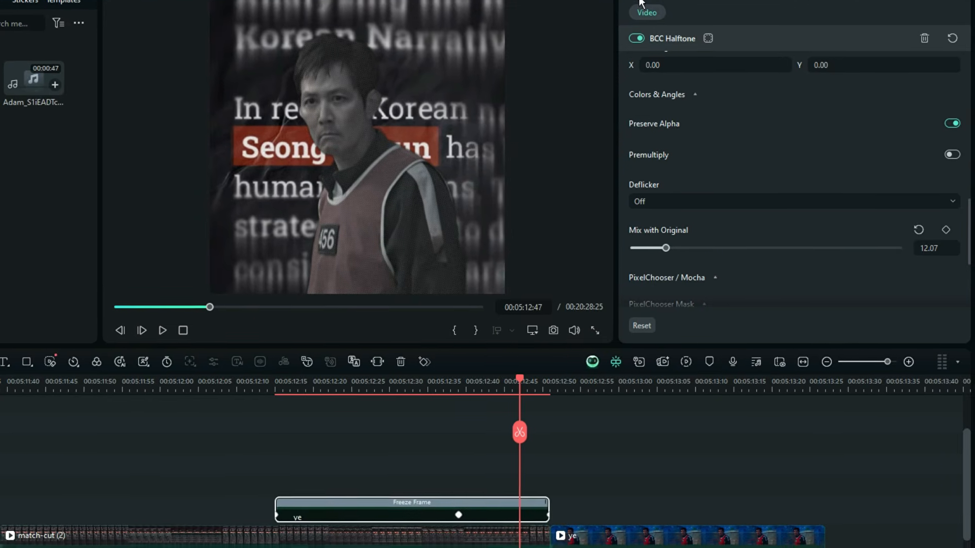
Enable a drop shadow on the freeze frame and set its angle to 174°
click(655, 38)
scroll(708, 256, down, 3)
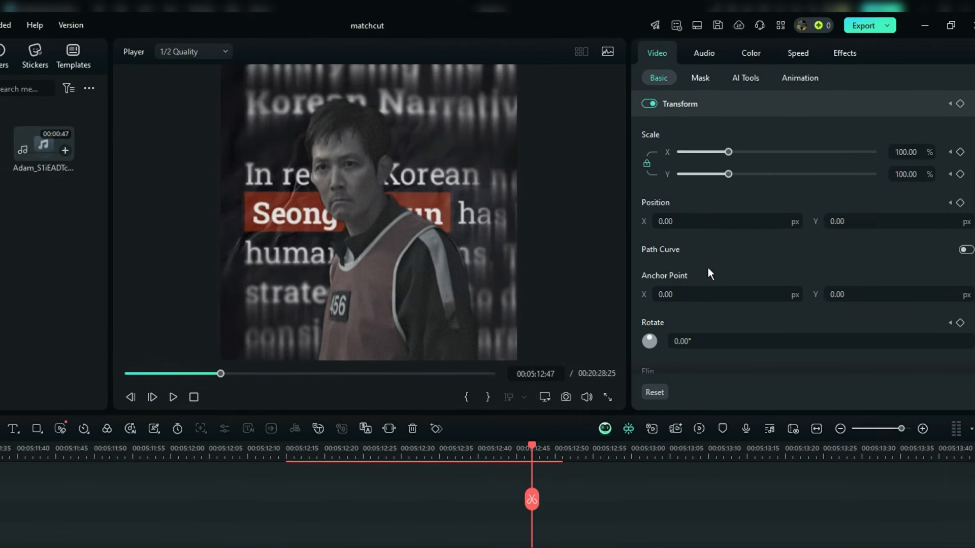
scroll(708, 270, down, 8)
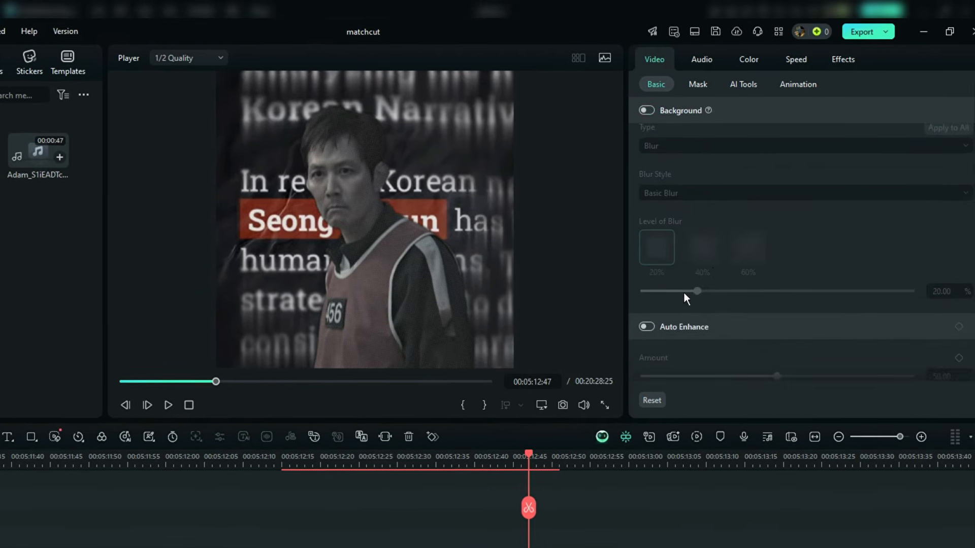
scroll(677, 299, up, 1)
click(643, 139)
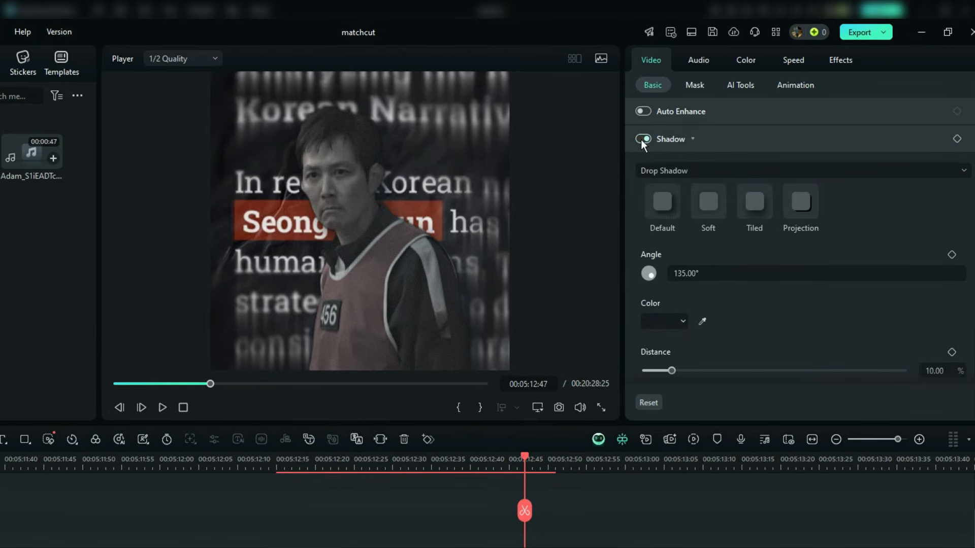
scroll(736, 299, down, 2)
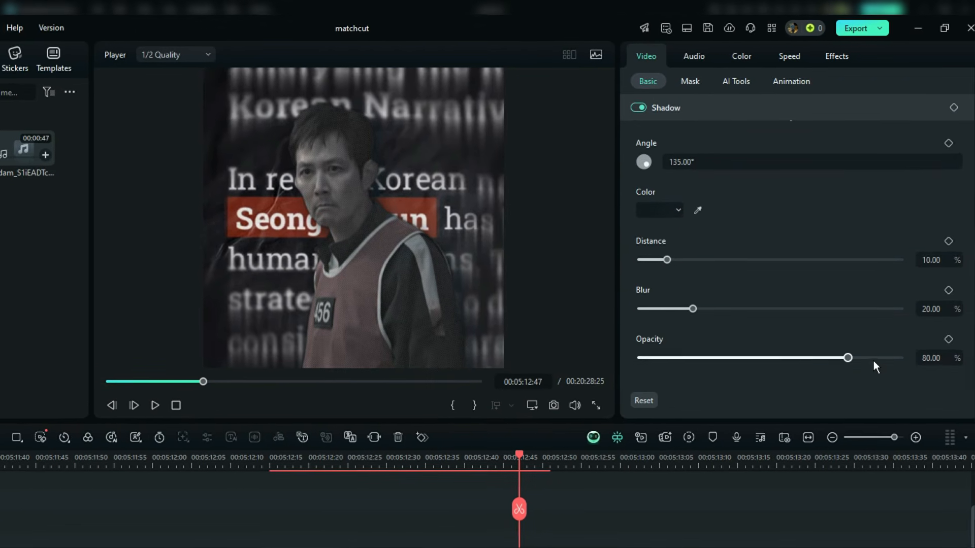
scroll(774, 229, up, 2)
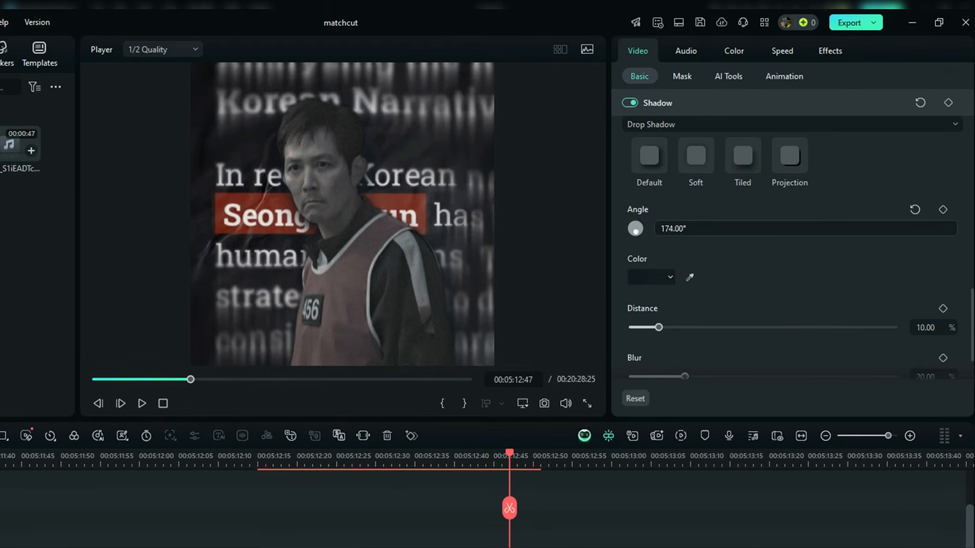
Select all the edit's video clips together and set their AI Frame Interpolation to Optical Flow
drag(577, 449, 193, 450)
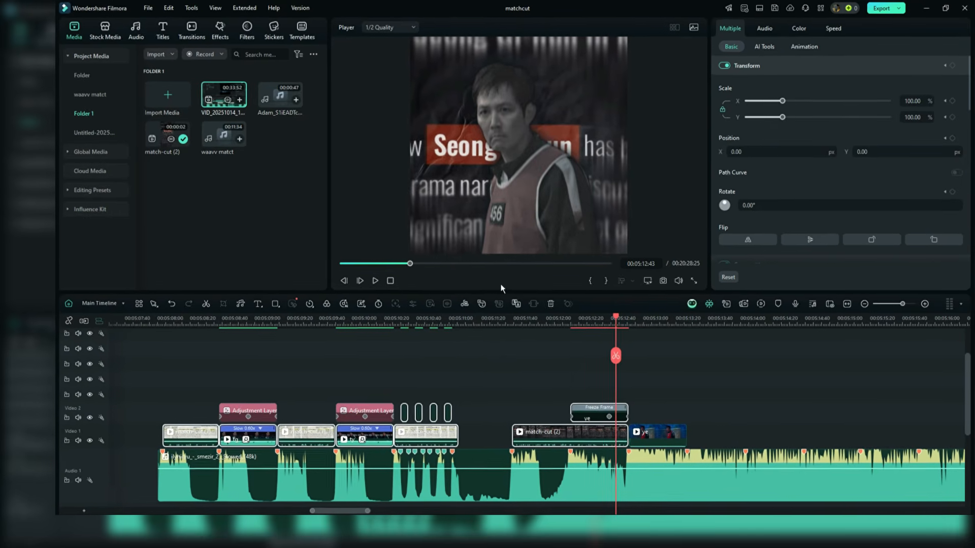
click(834, 28)
click(732, 209)
click(746, 281)
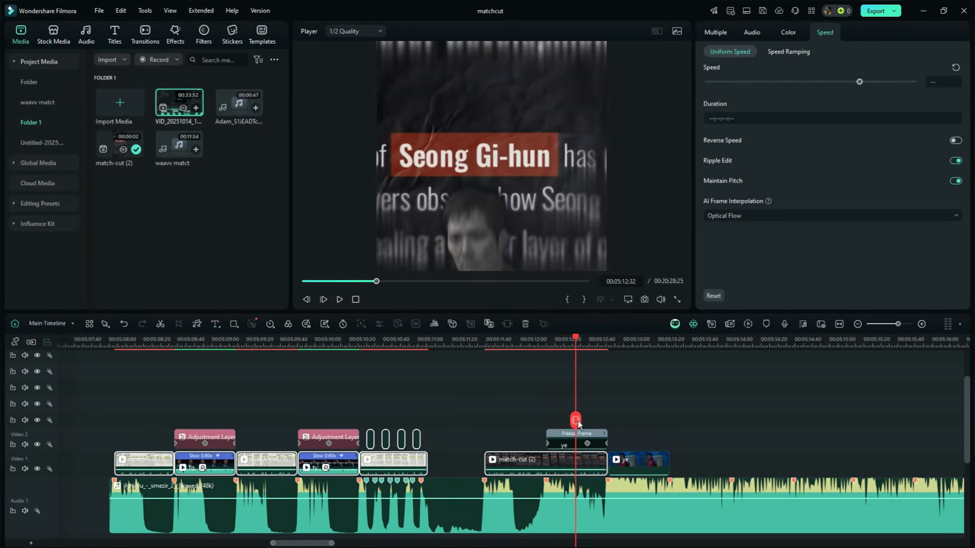
Apply a custom speed ramp to the ye clip after the freeze frame, starting above 1x and ending at about 0.5x
scroll(598, 422, up, 4)
click(398, 462)
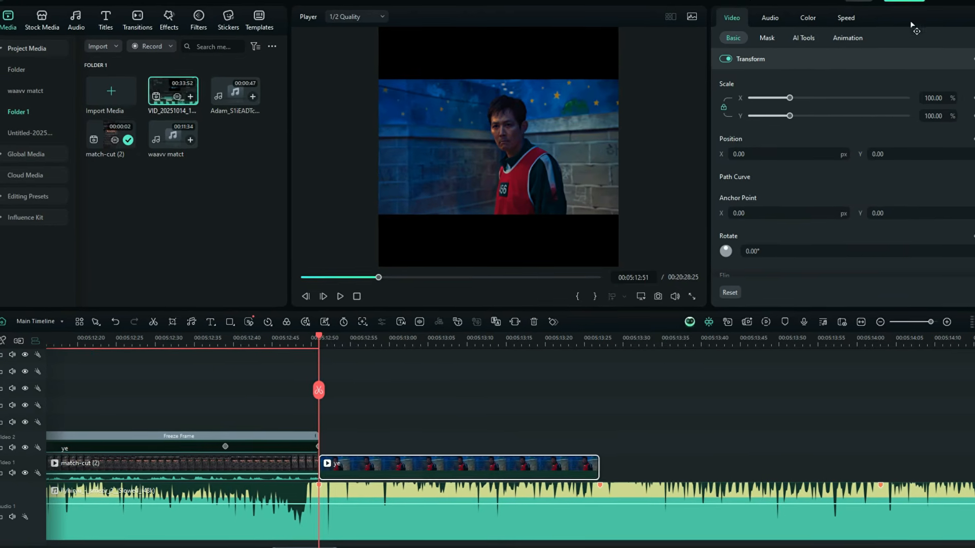
click(846, 19)
click(801, 39)
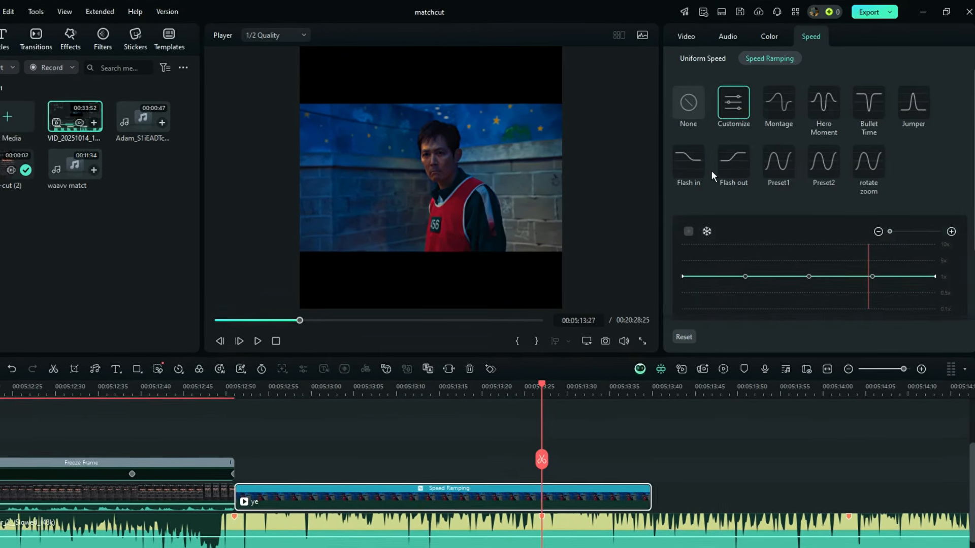
drag(682, 276, 682, 270)
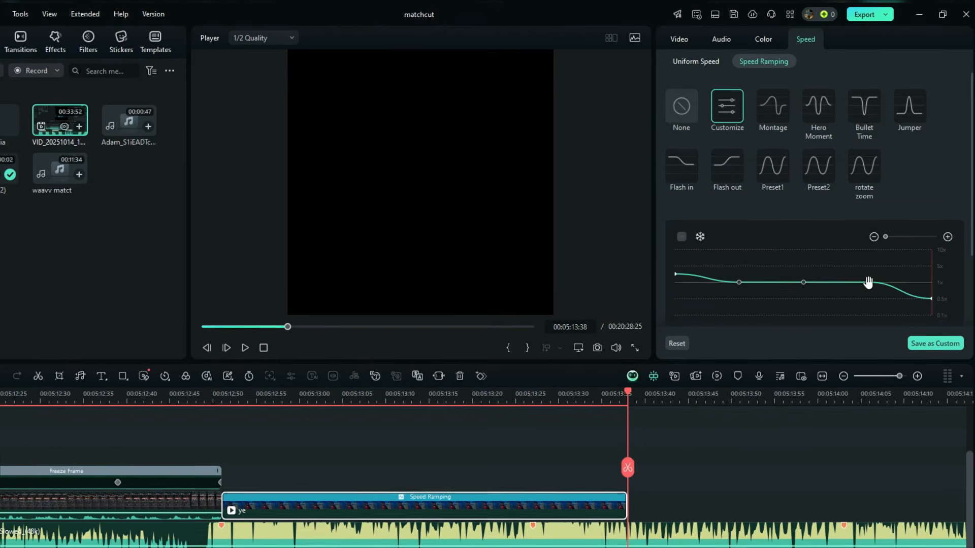
Remove the middle points of the ye clip's speed curve so it slows in one smooth slope
click(868, 283)
click(682, 237)
click(803, 282)
click(681, 236)
click(739, 283)
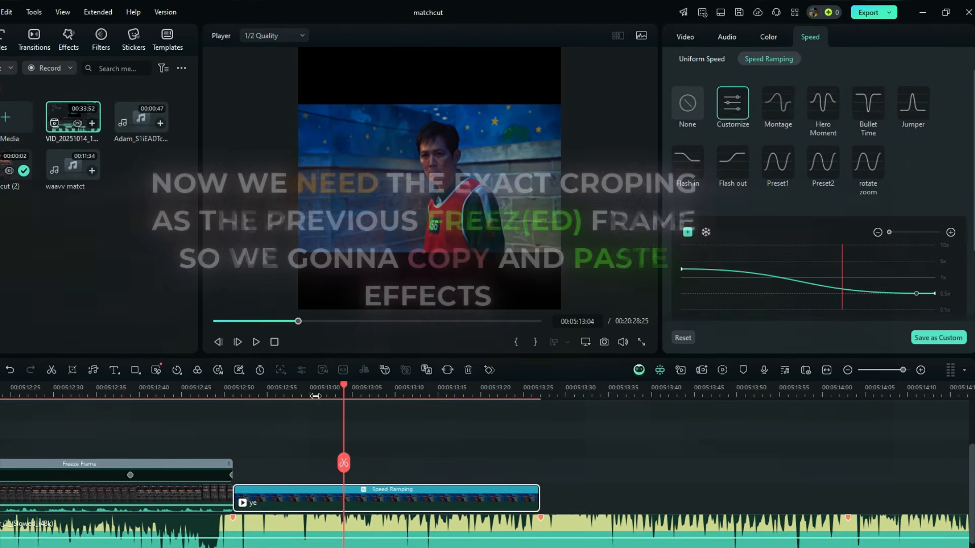
Copy the freeze frame's effects and paste them onto the speed-ramped ye clip
click(230, 473)
right_click(230, 473)
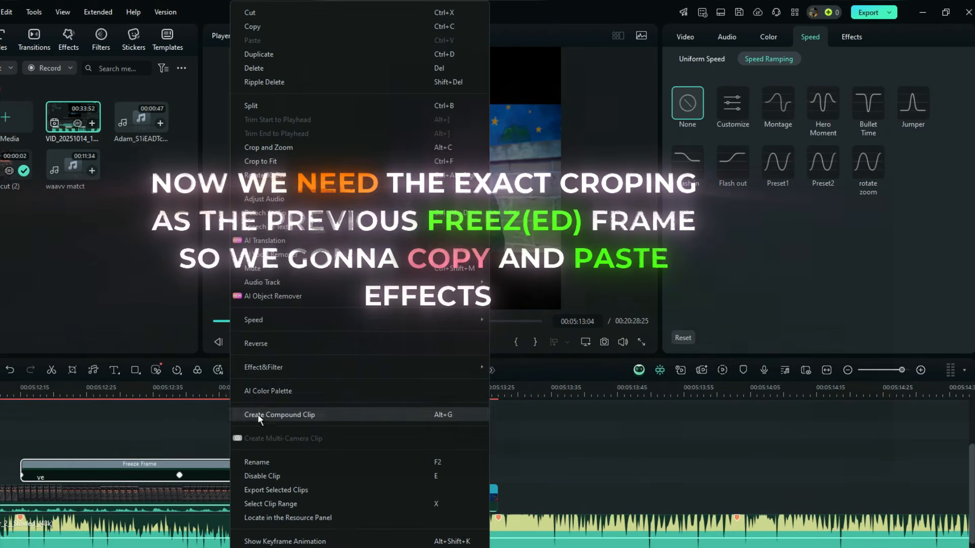
mouse_move(460, 367)
click(572, 368)
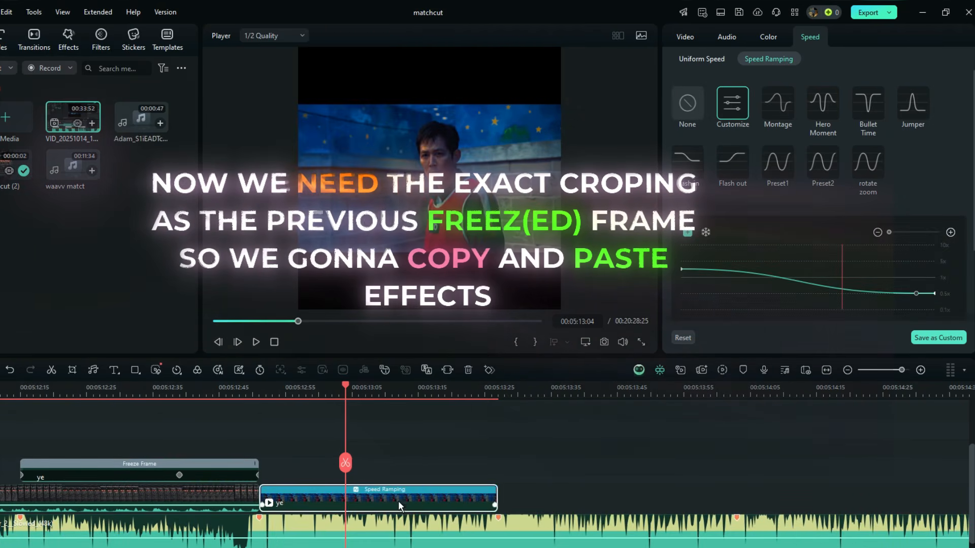
right_click(405, 493)
mouse_move(452, 370)
click(717, 385)
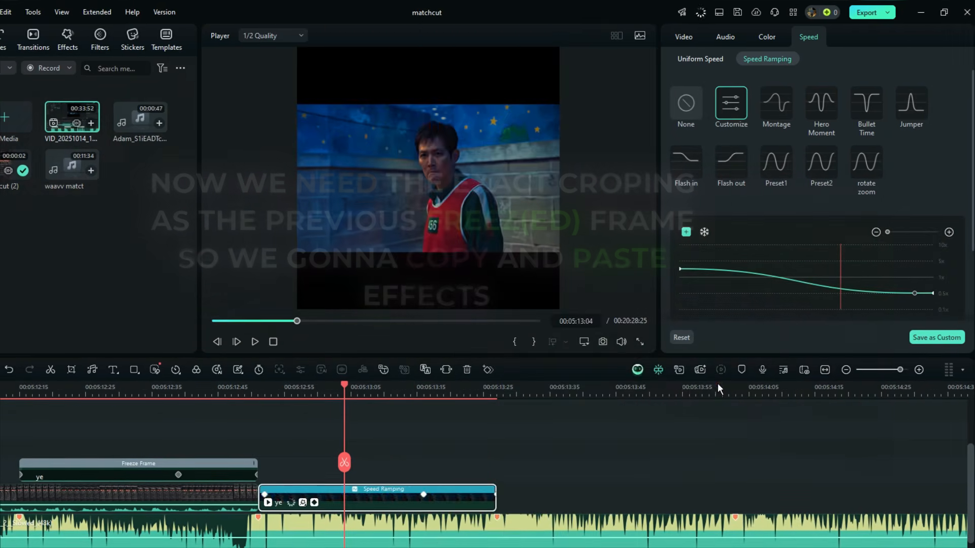
Turn off AI Portrait Cutout on the speed-ramped ye clip and remove its pasted motion keyframes
click(681, 37)
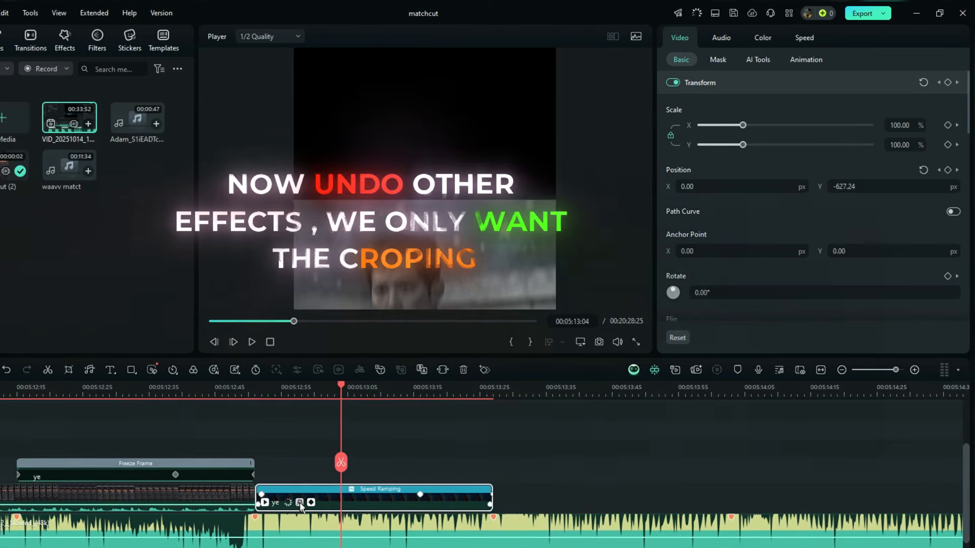
click(752, 60)
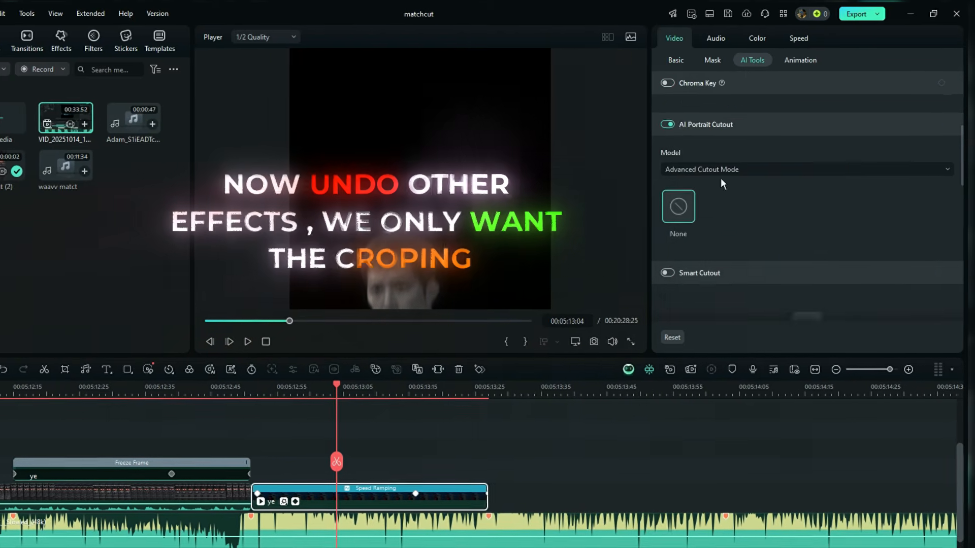
right_click(422, 496)
click(450, 545)
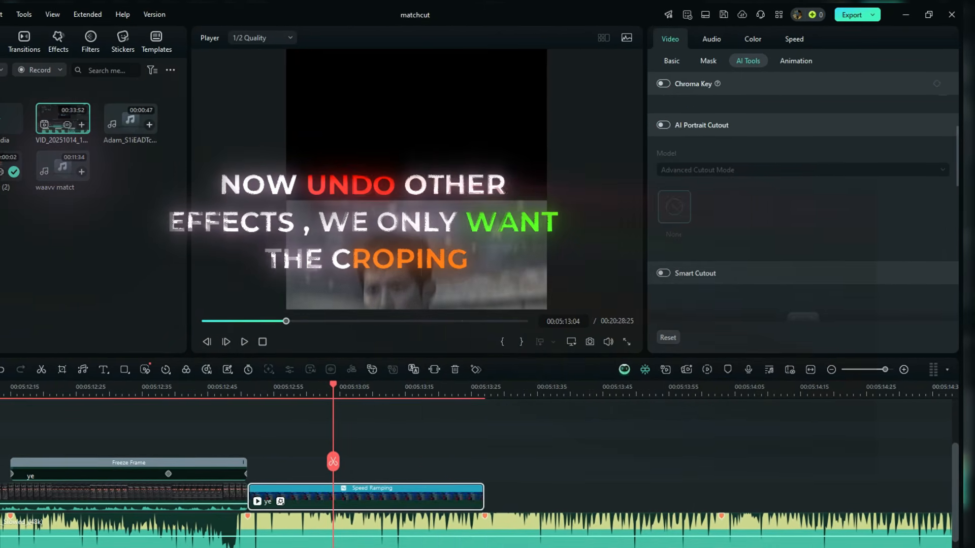
Delete the pasted BCC Halftone and Direction Blur effects from the speed-ramped ye clip, keeping only the crop
click(397, 499)
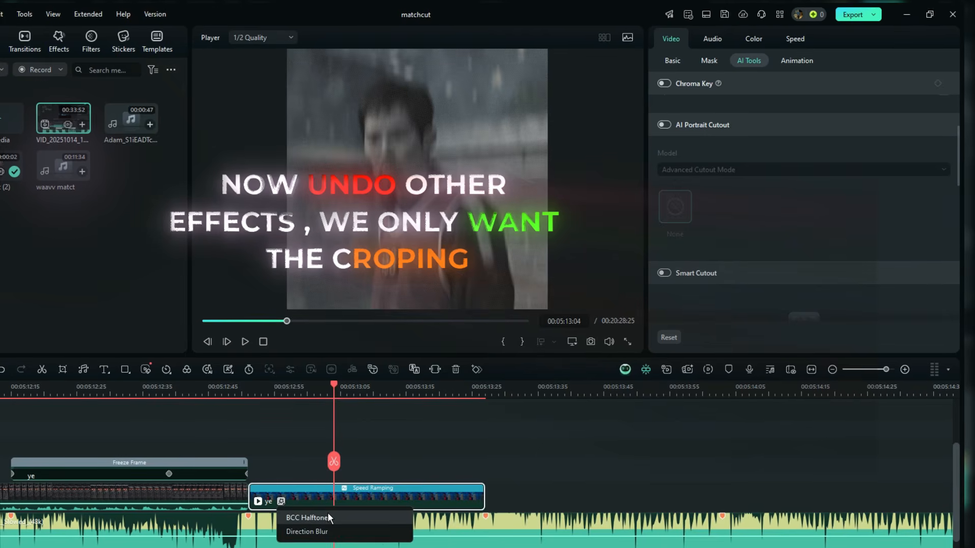
key(Delete)
key(ctrl+z)
click(837, 36)
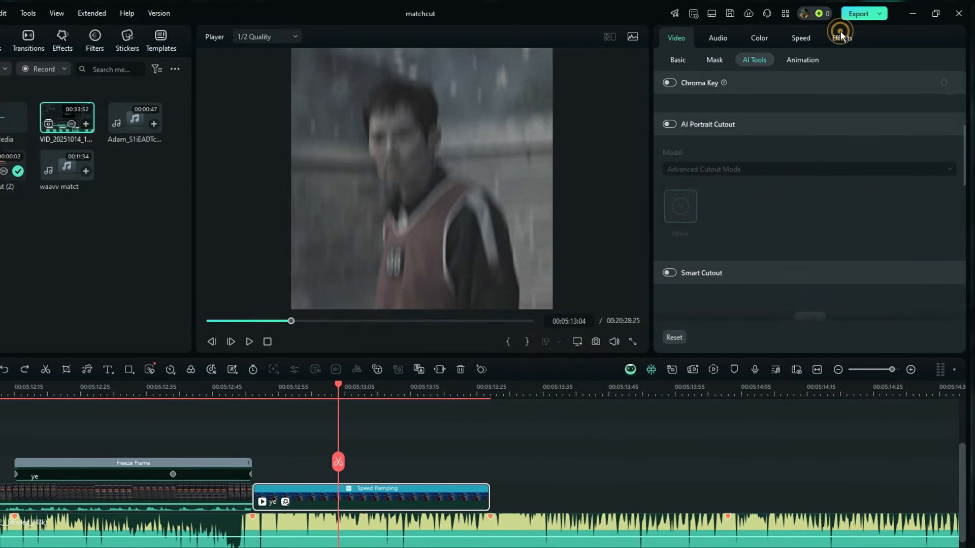
scroll(807, 96, up, 10)
click(928, 82)
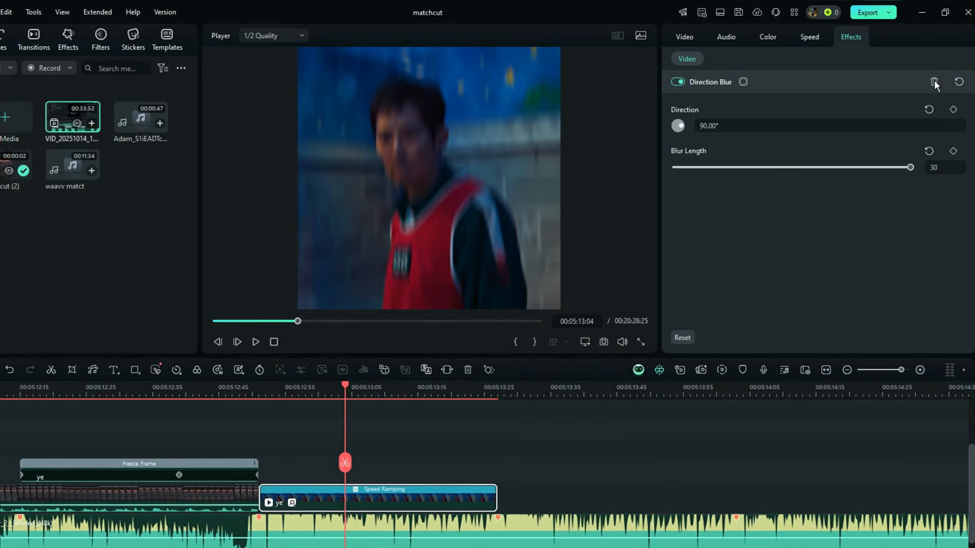
click(937, 82)
Apply a 1:1 Pan & Zoom to the speed-ramped ye clip, framing the character with an 888 x 888 frame
drag(347, 463, 496, 460)
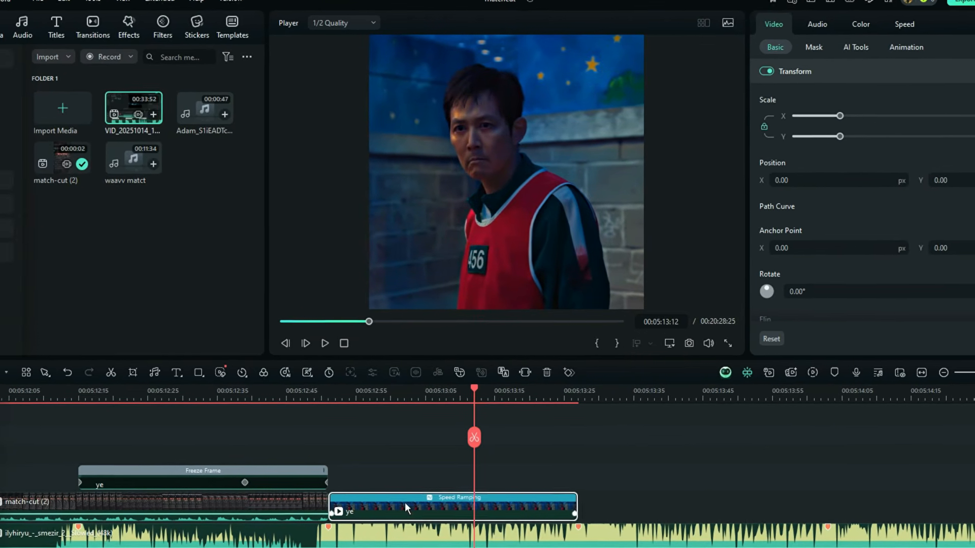
right_click(406, 502)
click(459, 150)
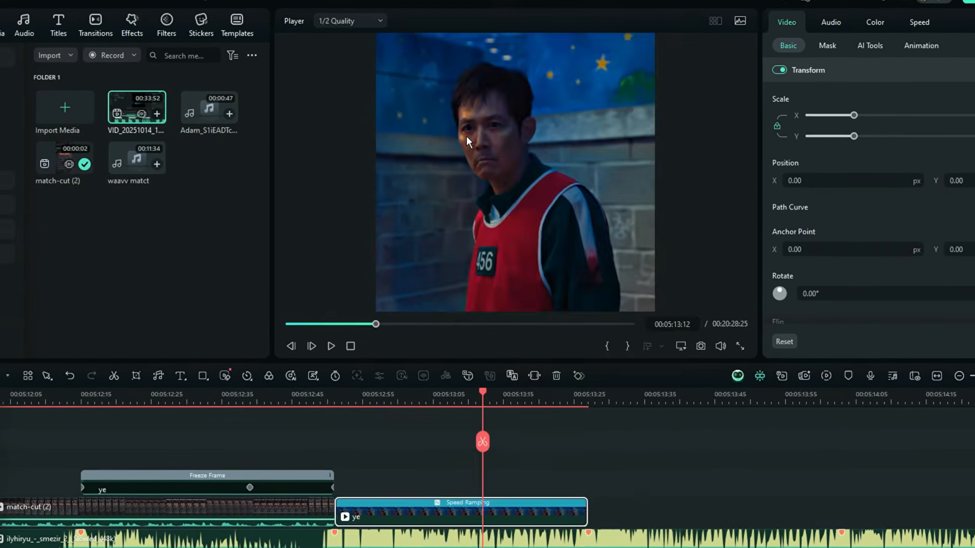
click(222, 114)
drag(506, 250, 488, 200)
drag(546, 293, 638, 393)
drag(525, 268, 534, 269)
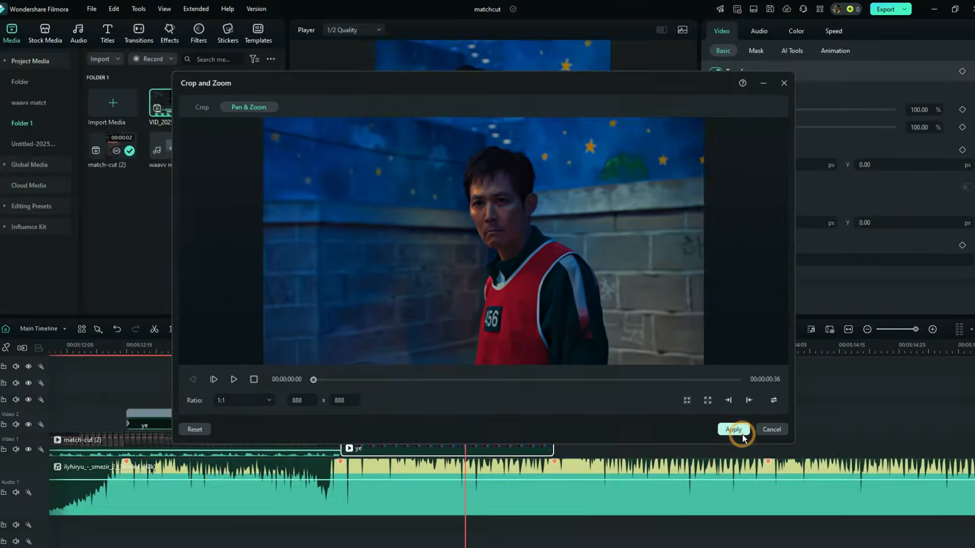
click(744, 441)
click(337, 361)
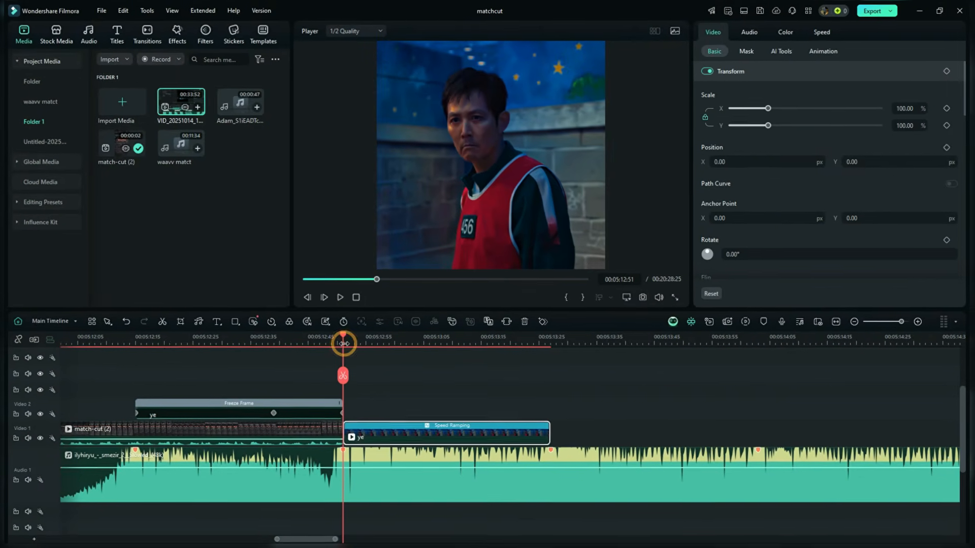
key(space)
click(344, 340)
click(345, 340)
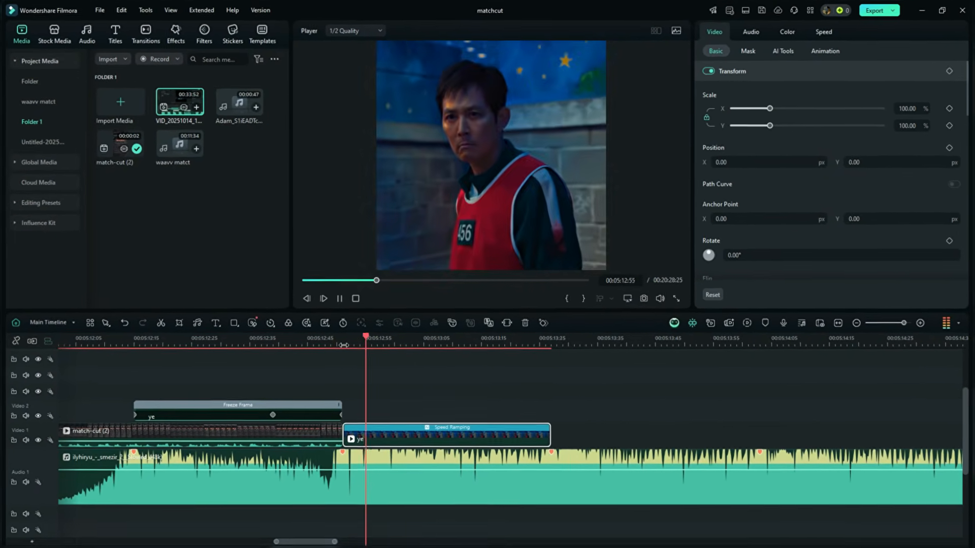
Convert the speed-ramped ye clip into a 1:1 compound clip at 1080x1080
right_click(452, 436)
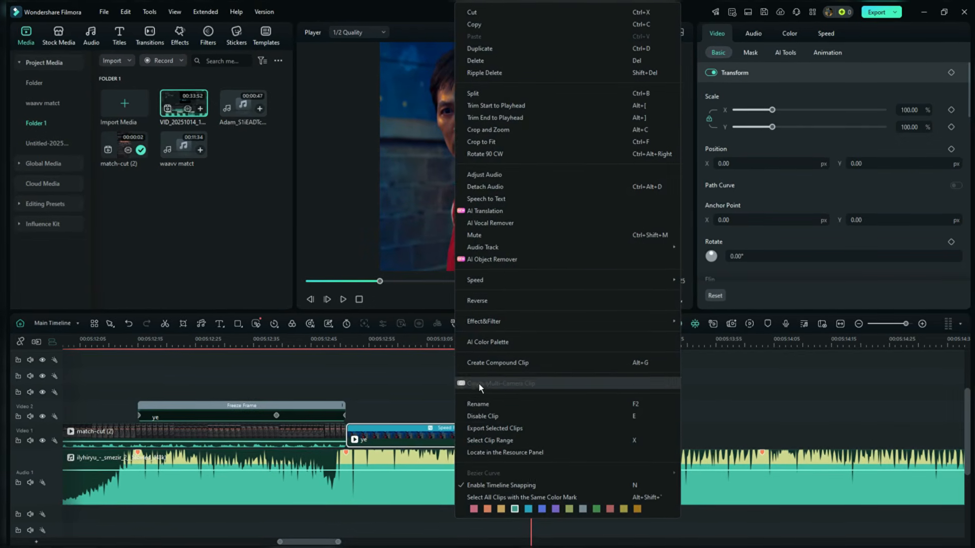
click(490, 362)
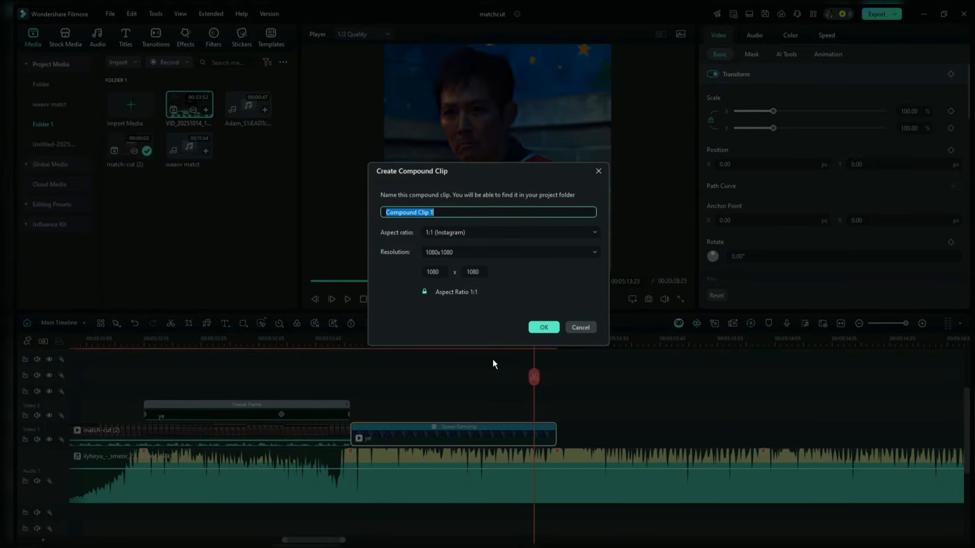
click(542, 327)
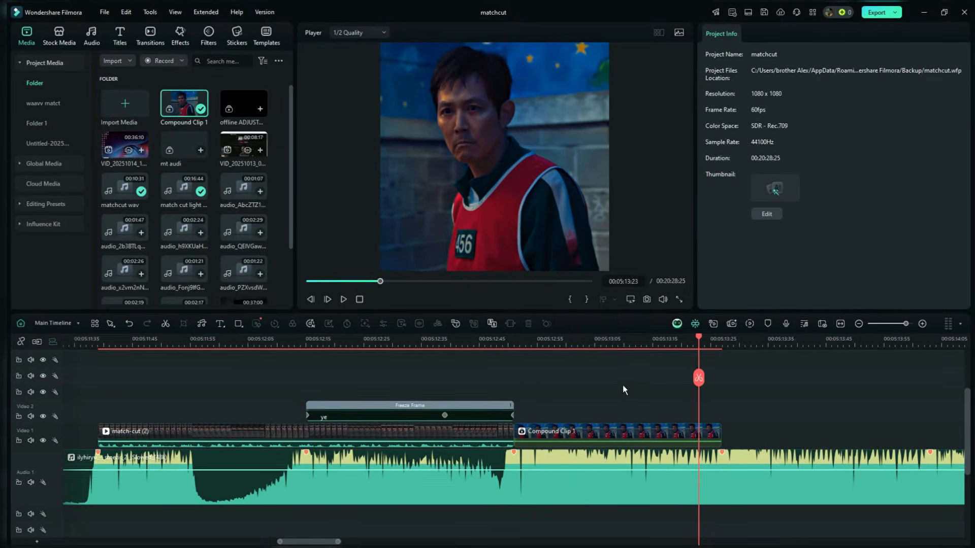
Place a copy of the compound clip directly after the original, aligned to the next beat markers
click(703, 434)
drag(623, 442, 853, 445)
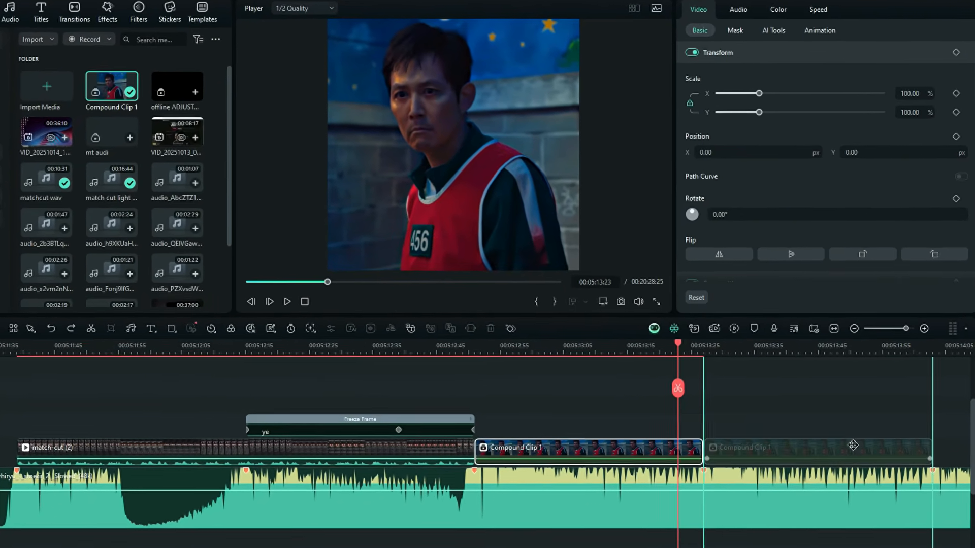
click(763, 421)
click(565, 405)
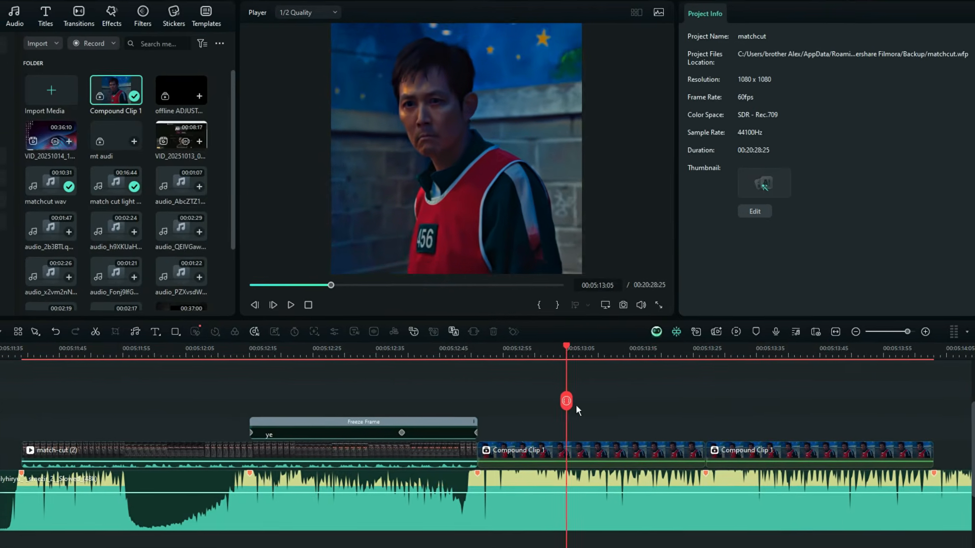
click(755, 404)
click(812, 417)
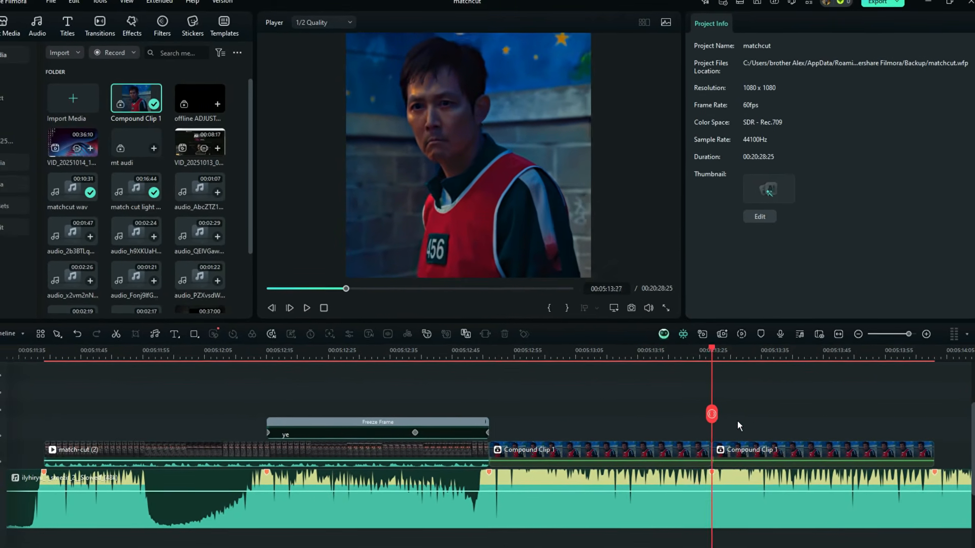
Reverse the playback of the second Compound Clip 1 and preview the reversed motion
click(756, 421)
click(753, 450)
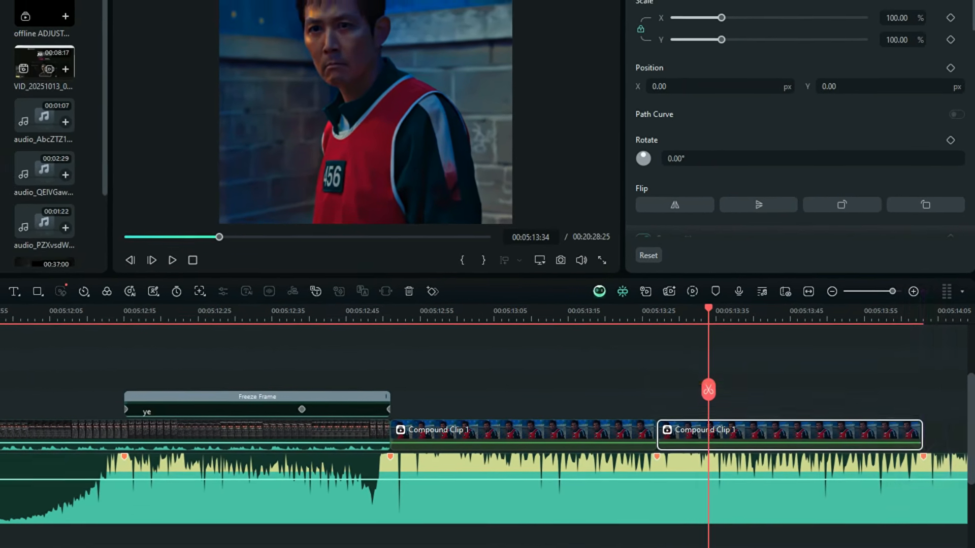
click(788, 1)
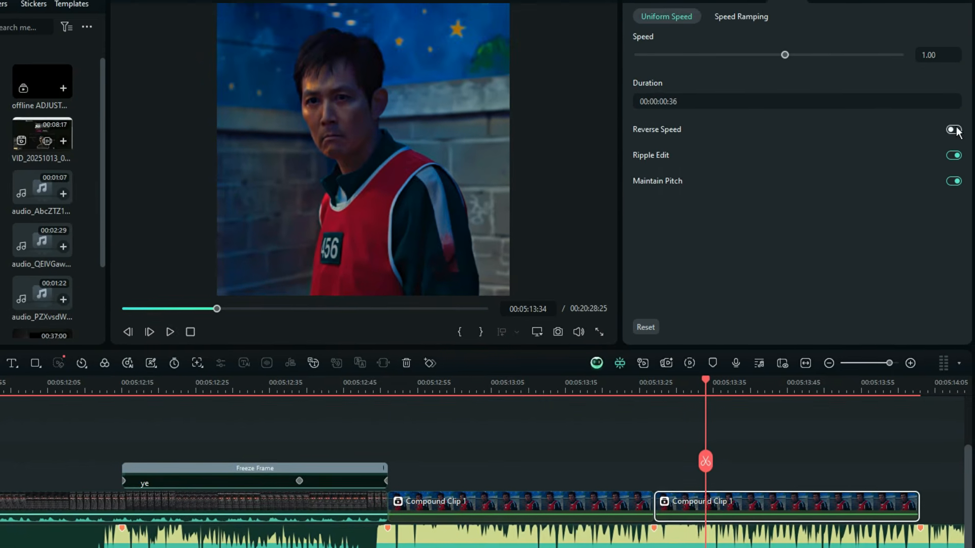
click(953, 127)
click(704, 460)
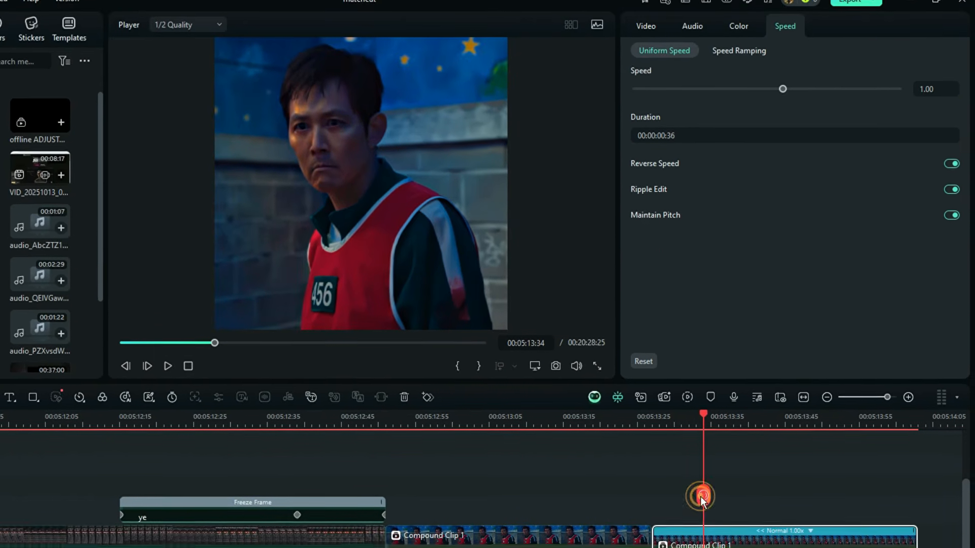
drag(700, 497, 865, 488)
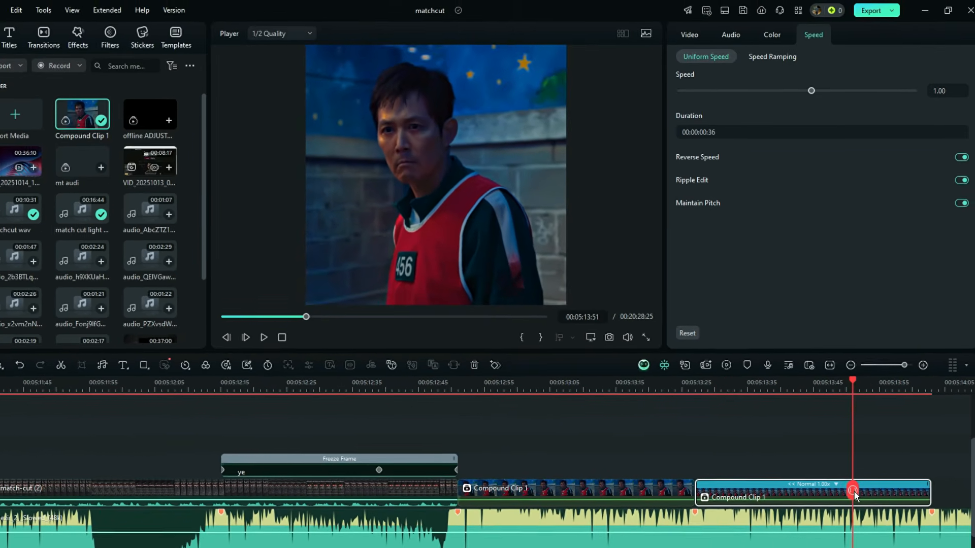
Add a Dissolve transition between the original and reversed compound clips and adjust its duration
scroll(864, 488, down, 1)
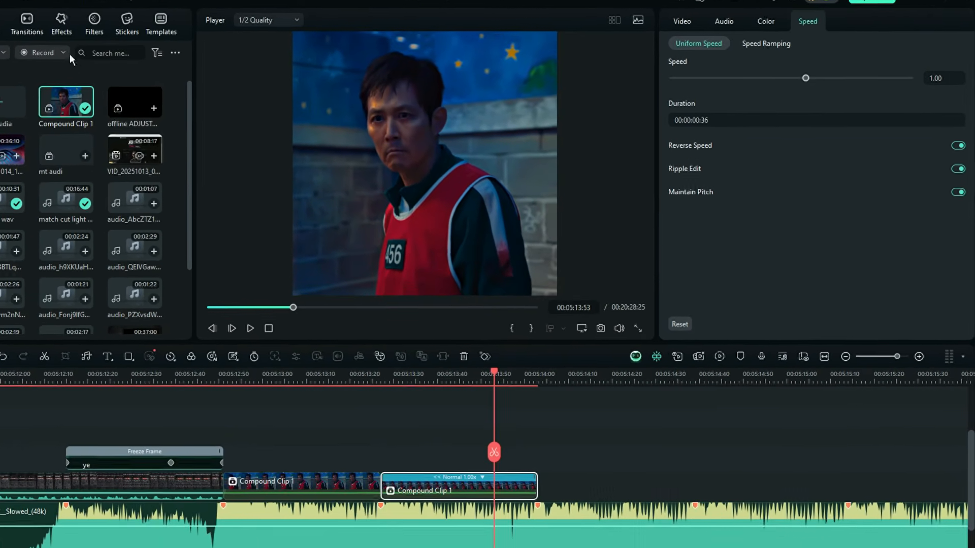
click(31, 28)
drag(140, 90, 505, 477)
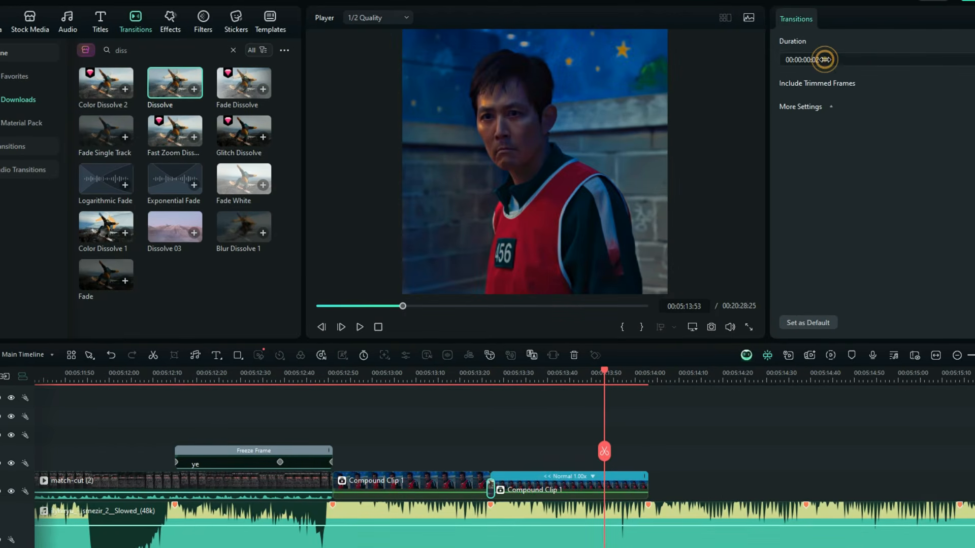
click(491, 382)
scroll(541, 424, up, 3)
drag(505, 444, 546, 443)
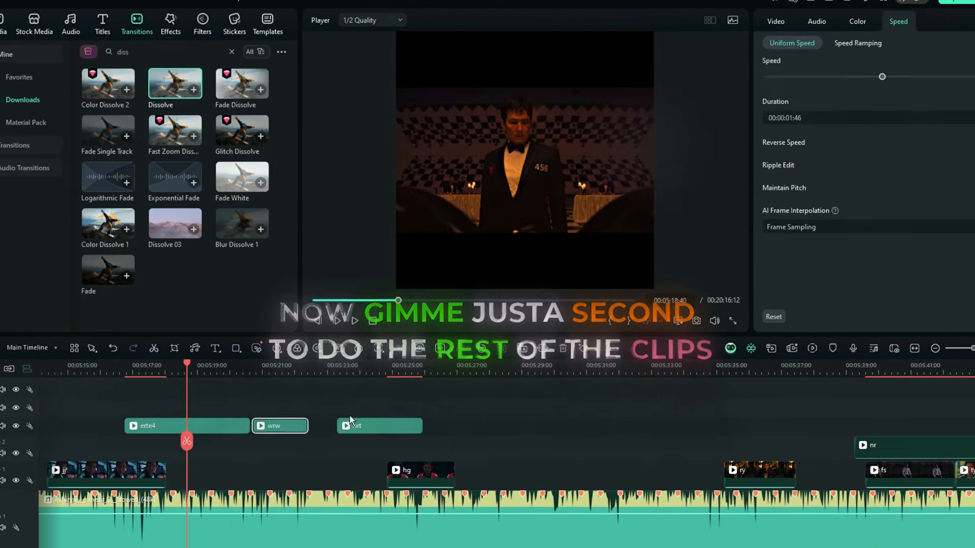
Fit the remaining speed-ramped character clips to the beat markers and convert them into compound clips
click(124, 366)
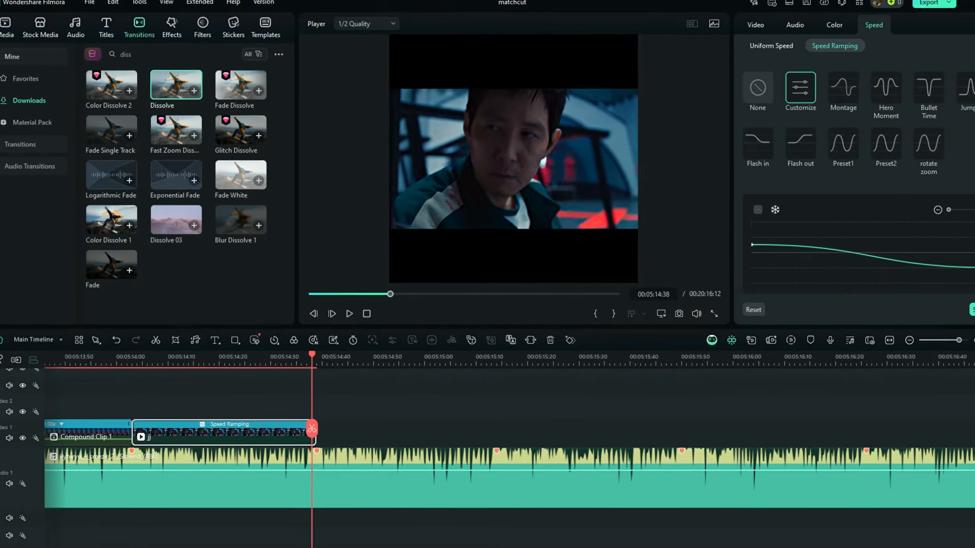
click(393, 404)
click(208, 400)
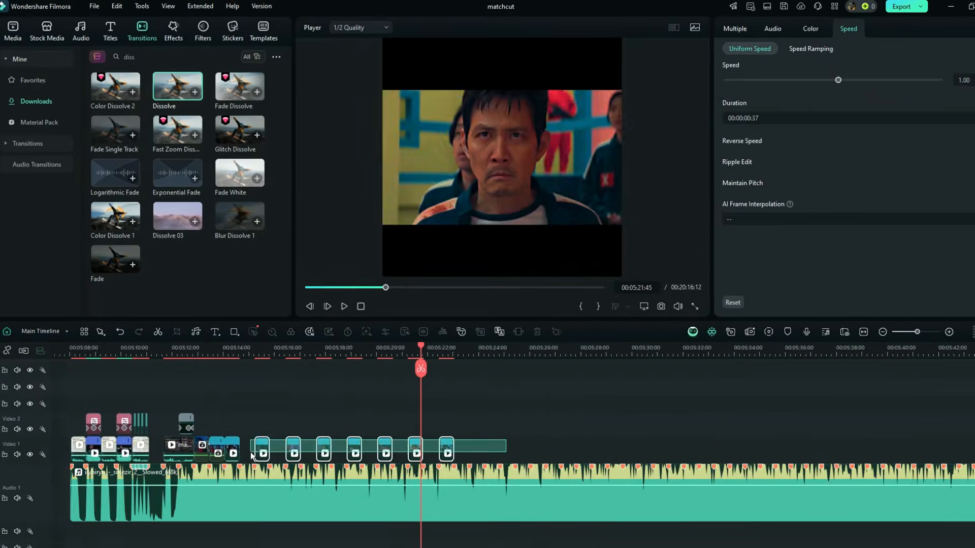
right_click(371, 448)
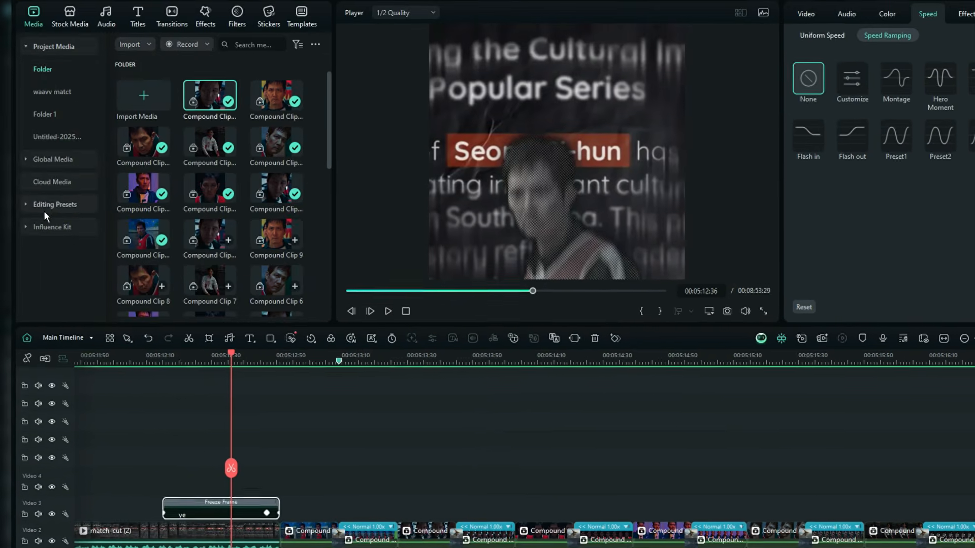
Place an adjustment layer above the Compound Clip 11 pair and trim it to end where Compound Clip 12 begins
click(45, 206)
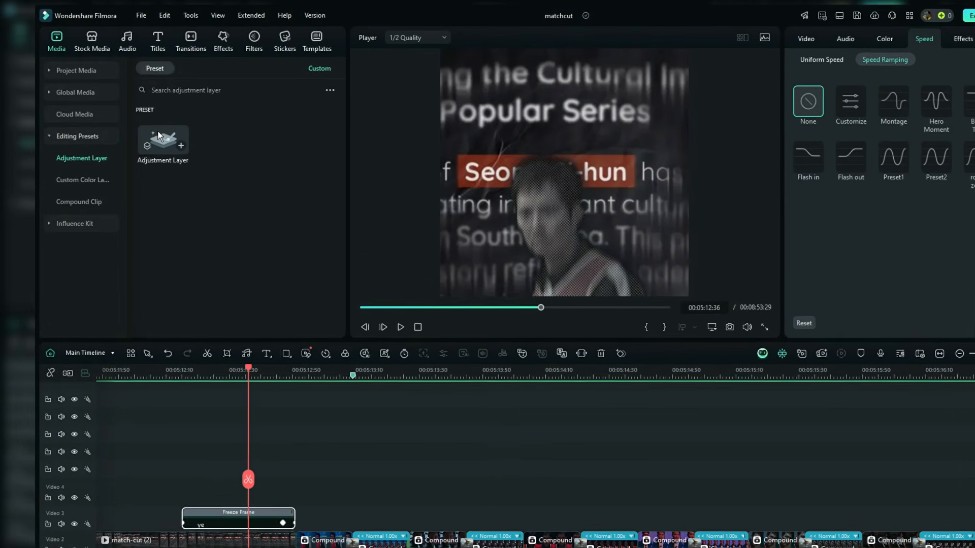
drag(159, 136, 305, 502)
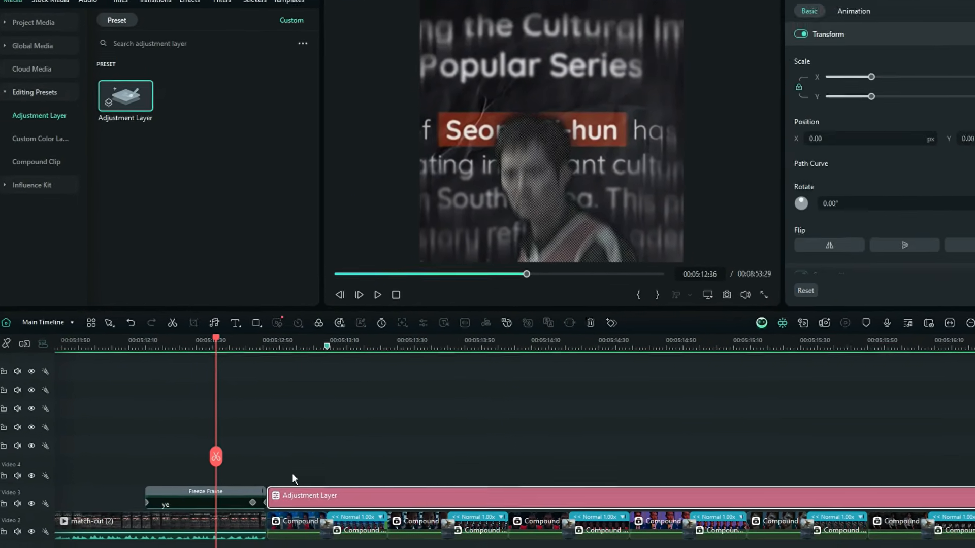
drag(380, 349, 482, 371)
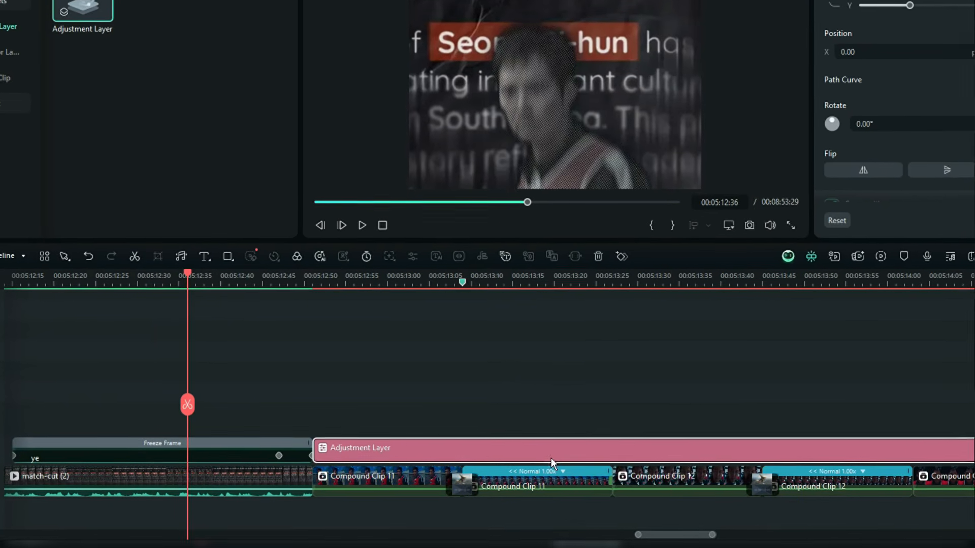
key(c)
click(610, 457)
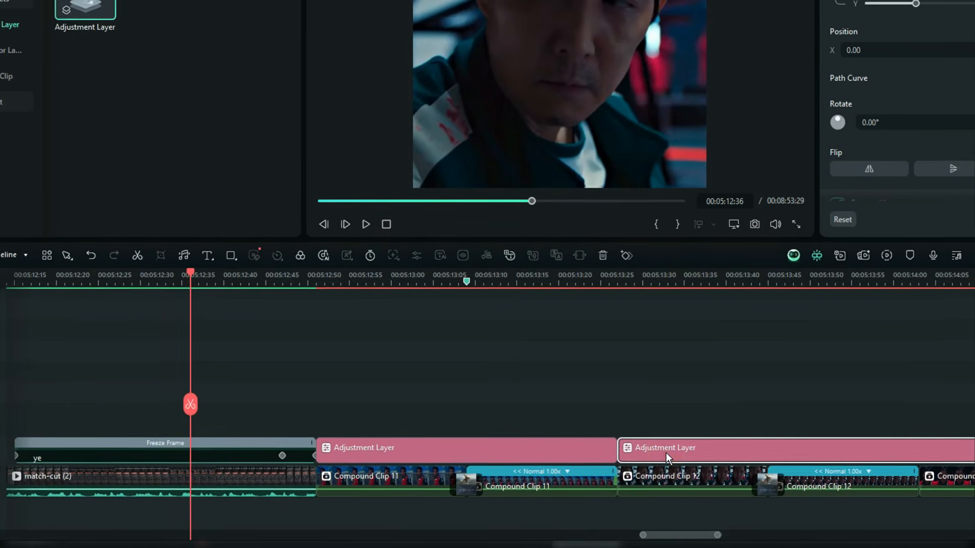
key(Delete)
Find the Dispersion Blur effect among the downloaded effects and apply it to the adjustment layer
click(365, 448)
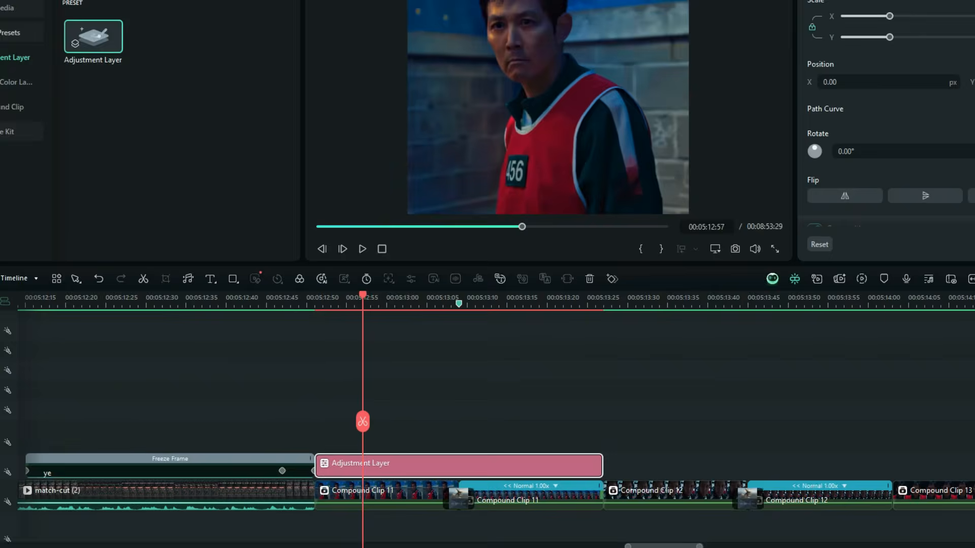
click(170, 16)
click(27, 69)
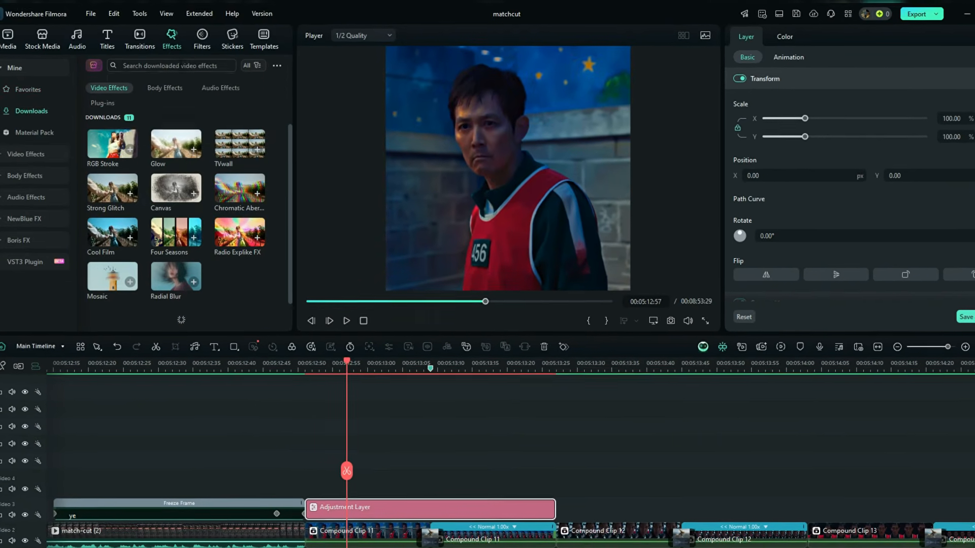
click(182, 65)
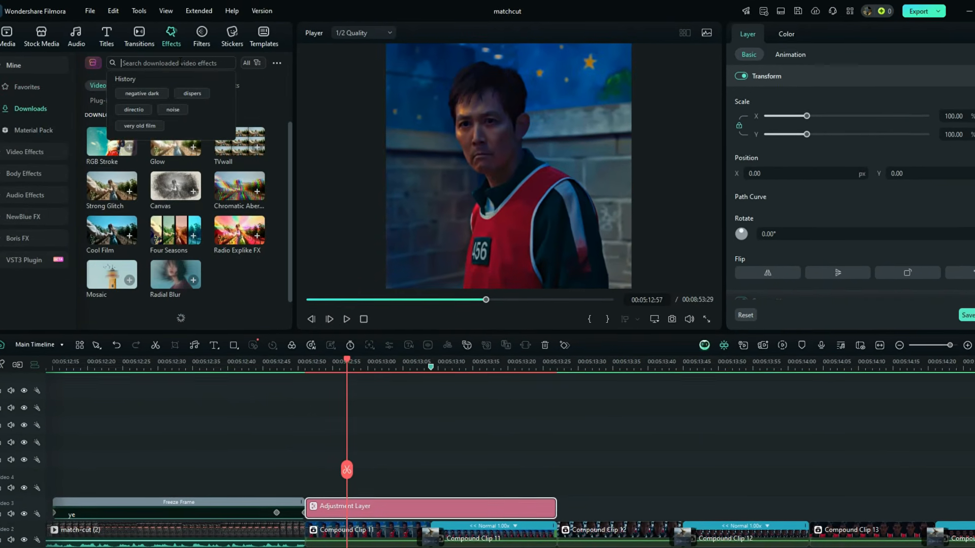
click(193, 93)
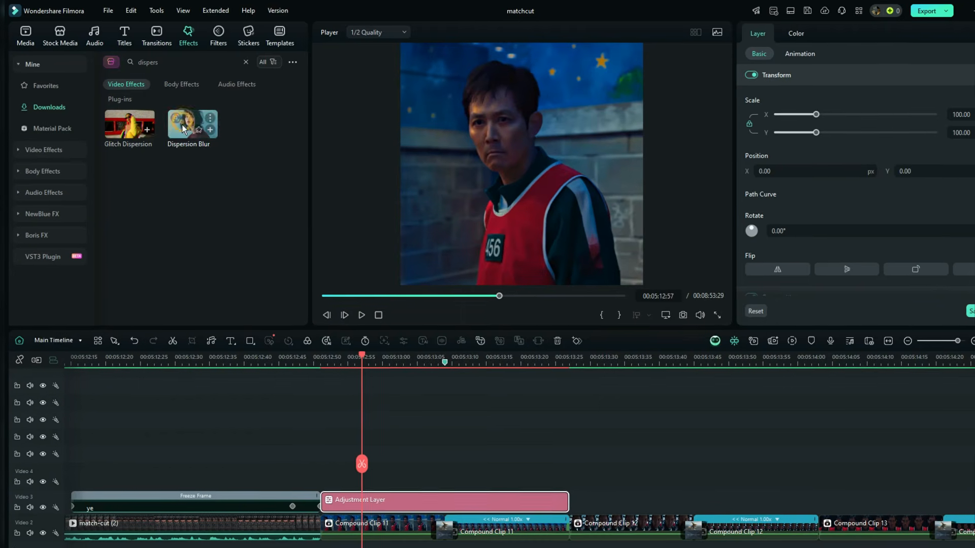
drag(182, 124, 337, 507)
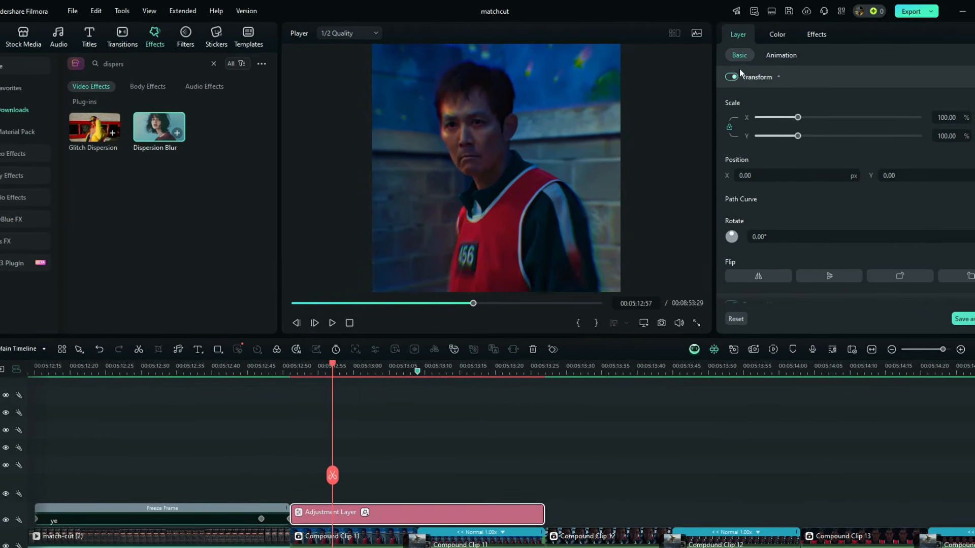
Set the adjustment layer's Dispersion Blur to Type 1 with a Clarity Radius of 0.20
click(816, 34)
scroll(959, 261, down, 2)
drag(941, 301, 922, 281)
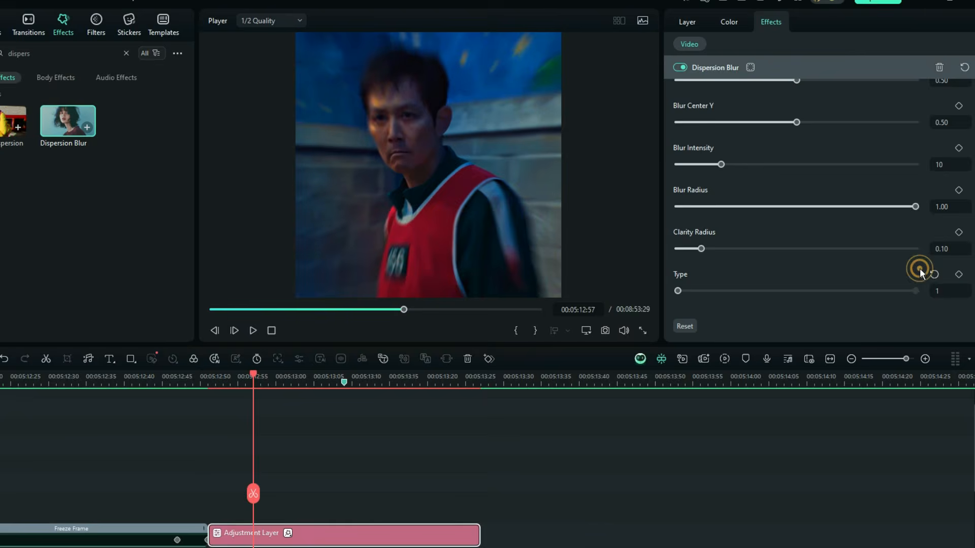
click(942, 243)
click(941, 243)
text(0.14)
key(Up)
key(Up)
key(Up)
key(Up)
key(Up)
key(Up)
key(Up)
key(Down)
Keyframe the Blur Intensity at 10 on the layer's start, 1 at the mid-clip marker and 10 at its end
click(863, 205)
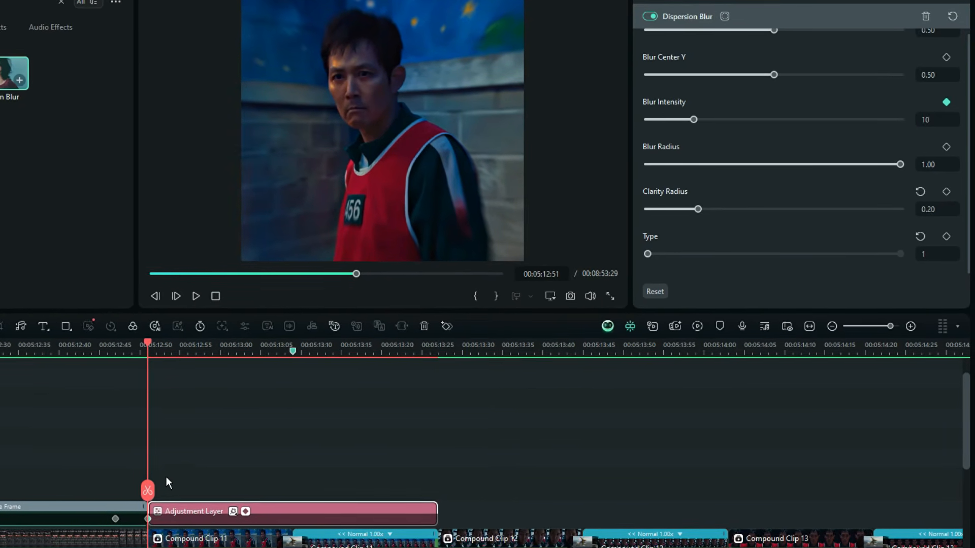
drag(175, 496, 286, 485)
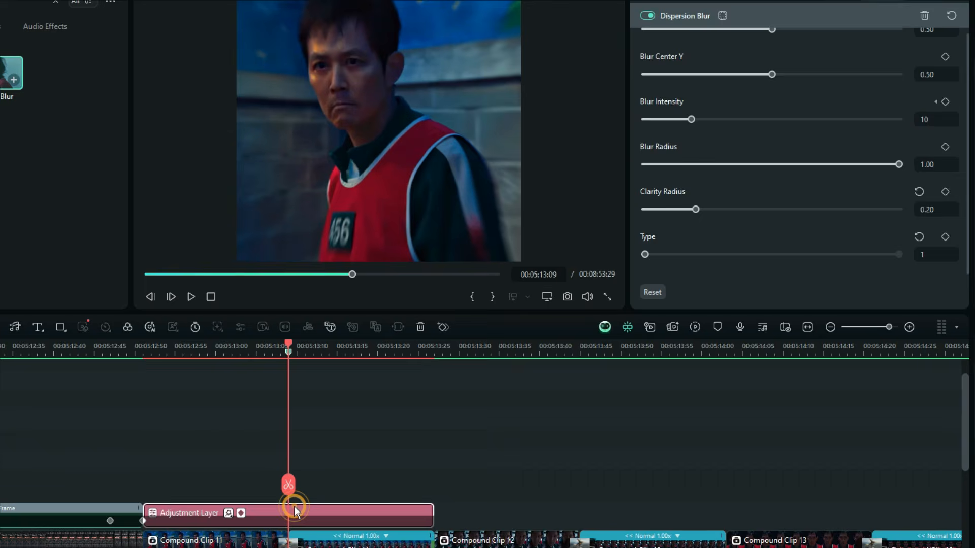
click(670, 120)
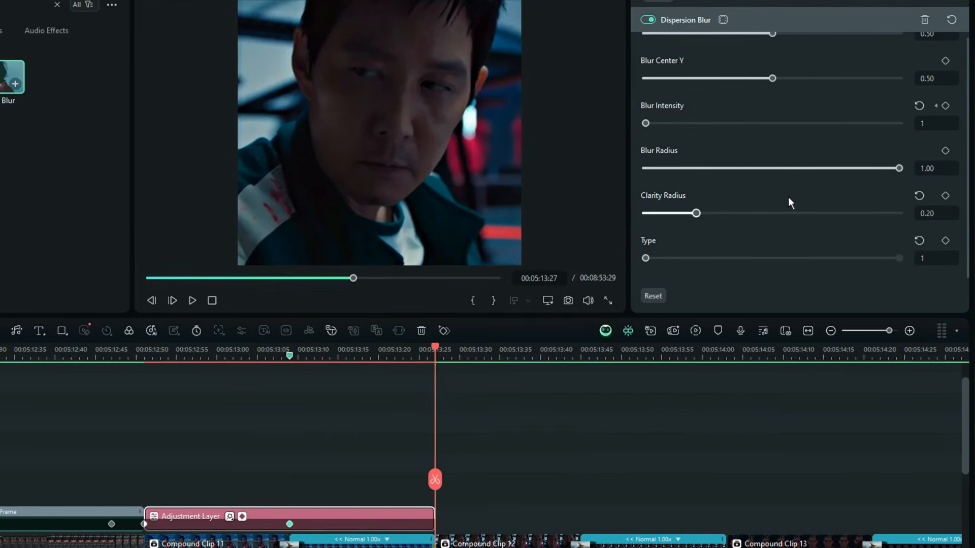
scroll(769, 111, up, 1)
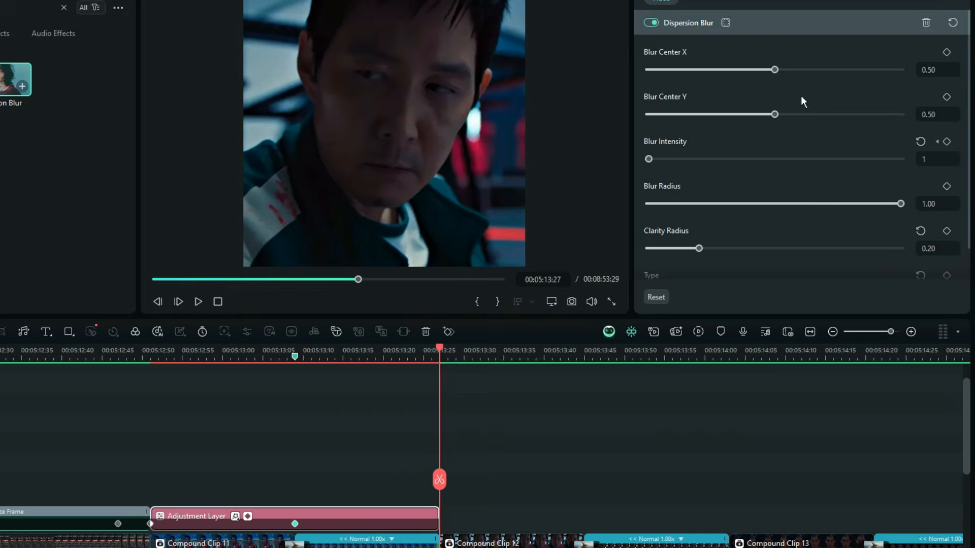
click(921, 142)
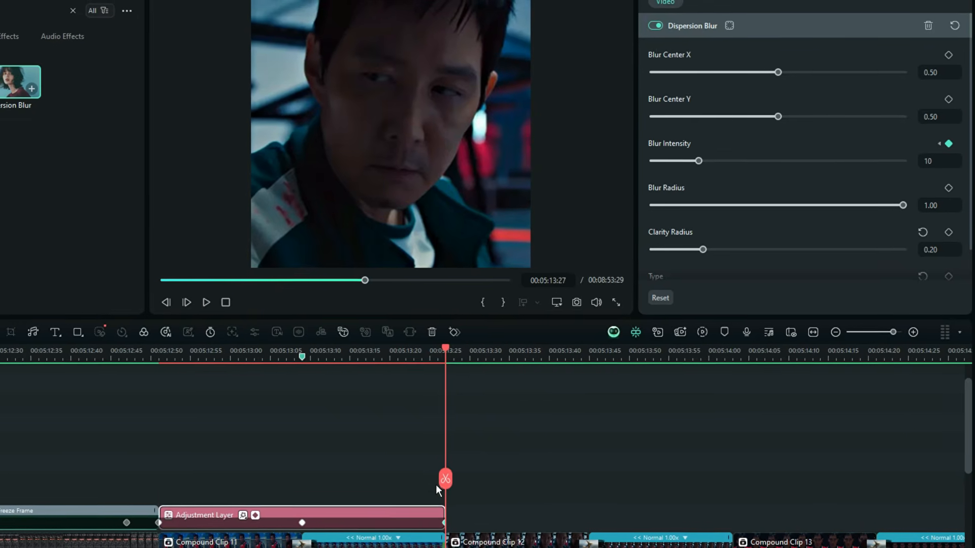
Keyframe the adjustment layer's Exposure from 30 at its start to 0 at its end
drag(444, 479, 193, 496)
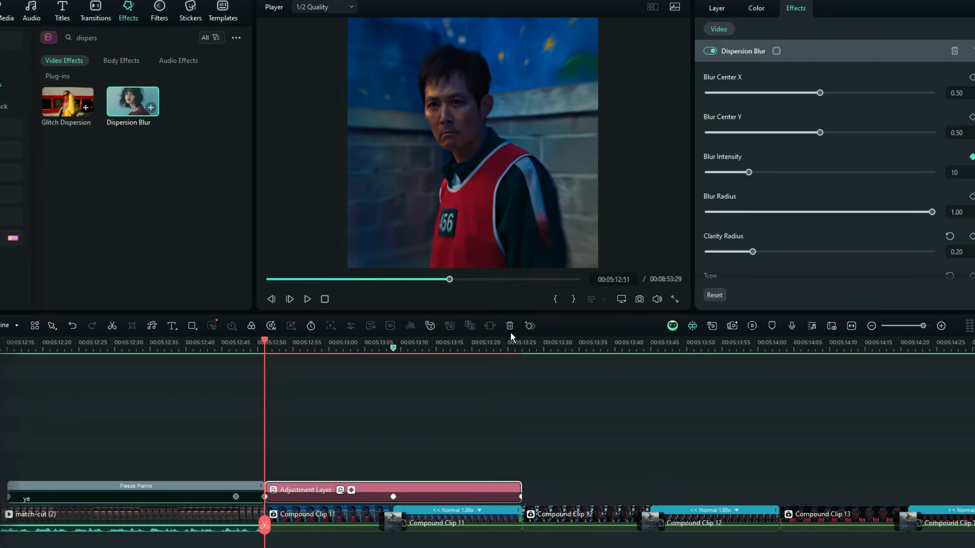
click(768, 13)
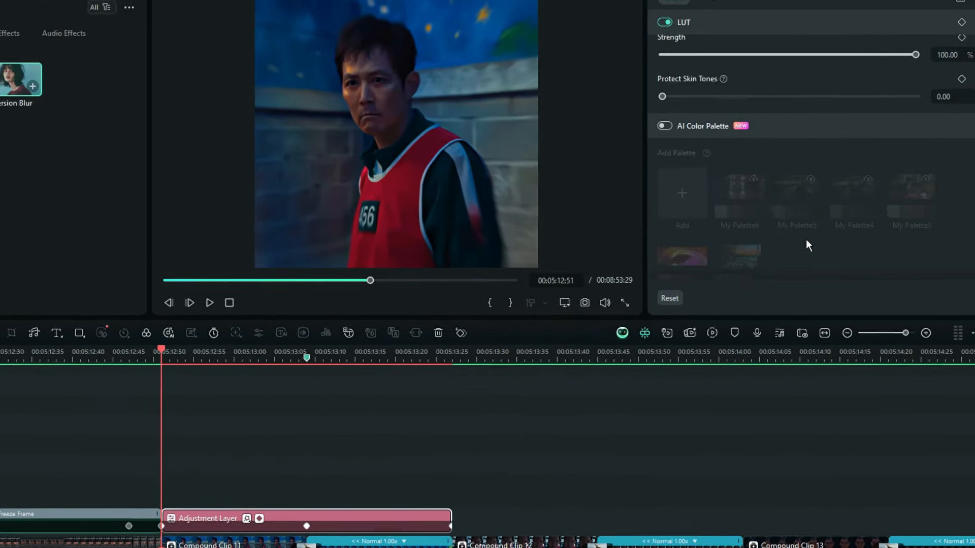
scroll(802, 240, down, 5)
click(693, 208)
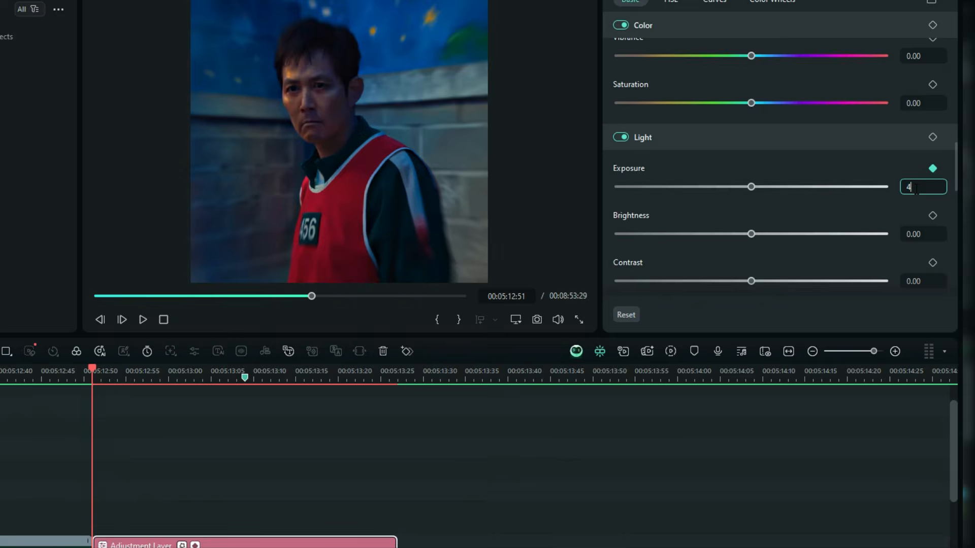
click(886, 208)
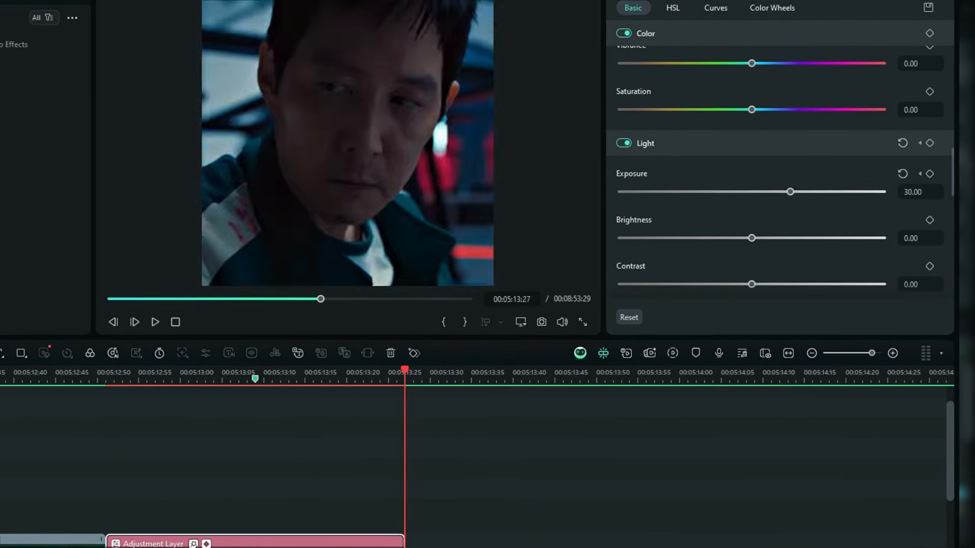
drag(795, 188, 705, 203)
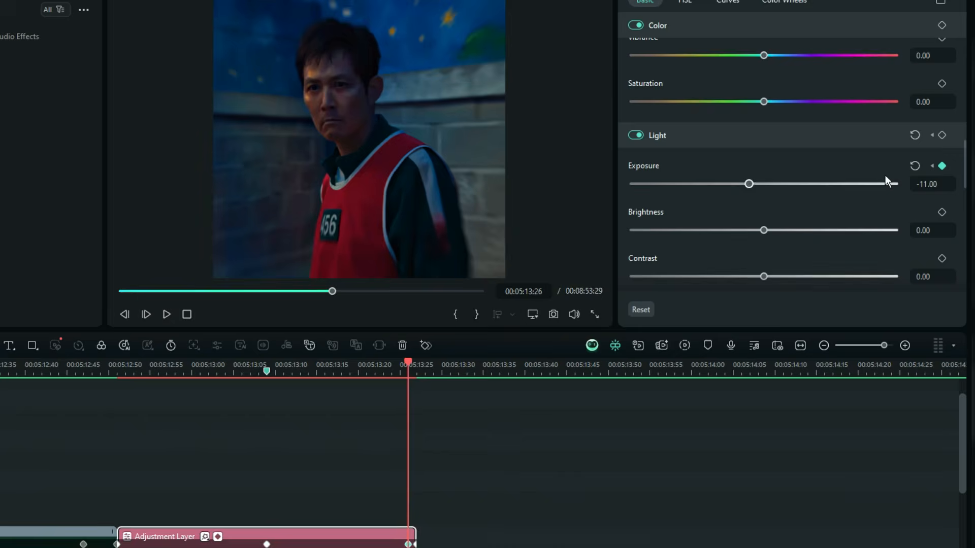
scroll(279, 471, down, 3)
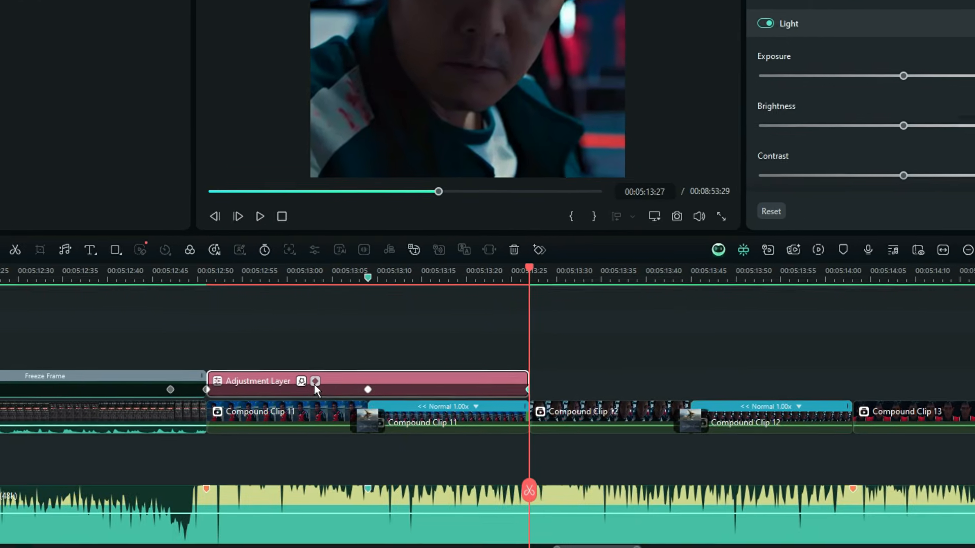
Ease the adjustment layer's Exposure keyframes in the keyframe graph by extending the handles of the start and end points
click(315, 381)
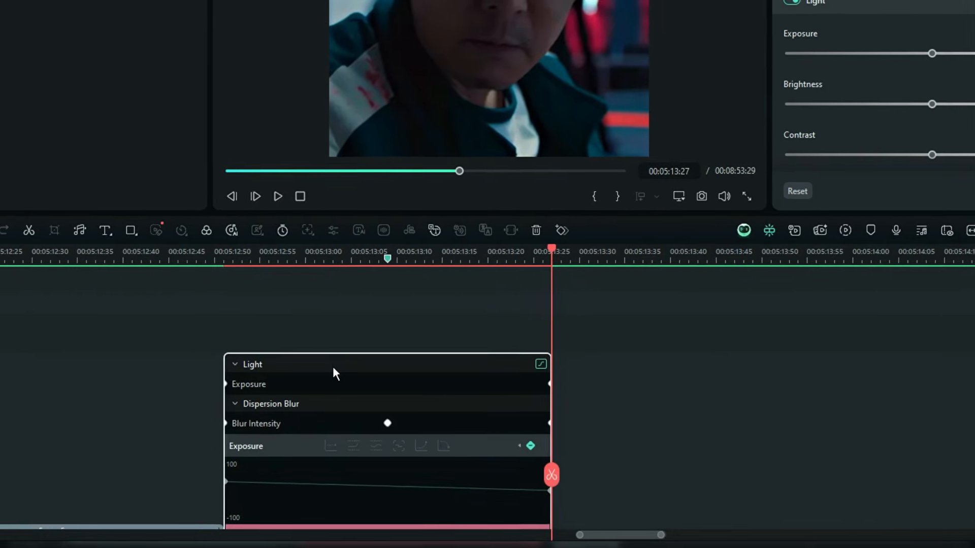
click(230, 438)
drag(243, 438, 389, 435)
click(557, 446)
drag(543, 446, 361, 461)
click(309, 447)
click(324, 507)
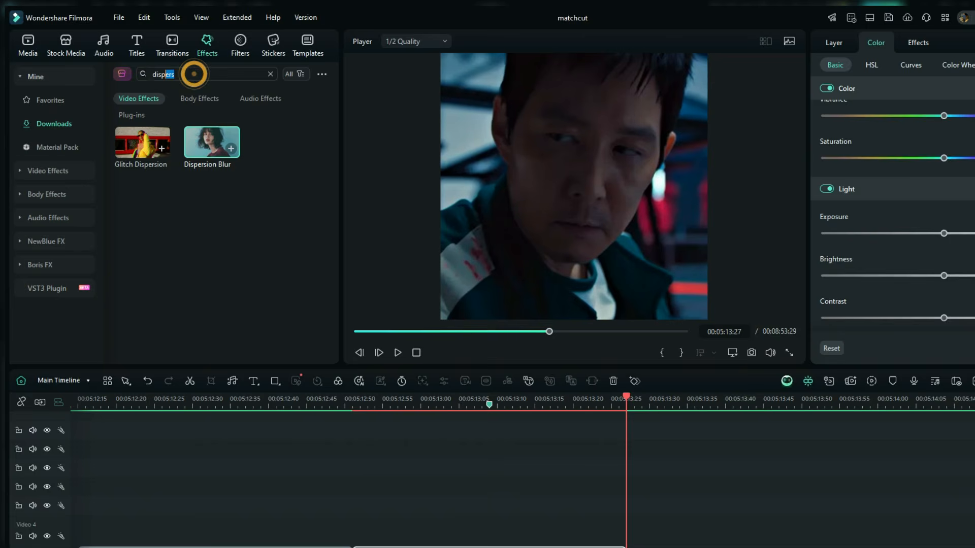
Find the Extreme effect and place it on the track above the adjustment layer, aligned with the layer's start
drag(192, 72, 99, 81)
text(extre)
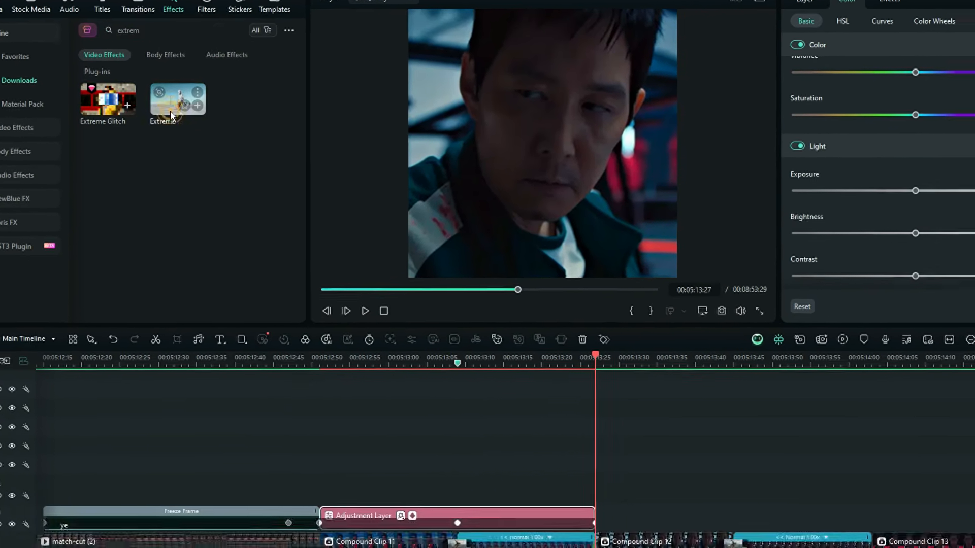
drag(212, 150, 363, 544)
drag(282, 446, 283, 443)
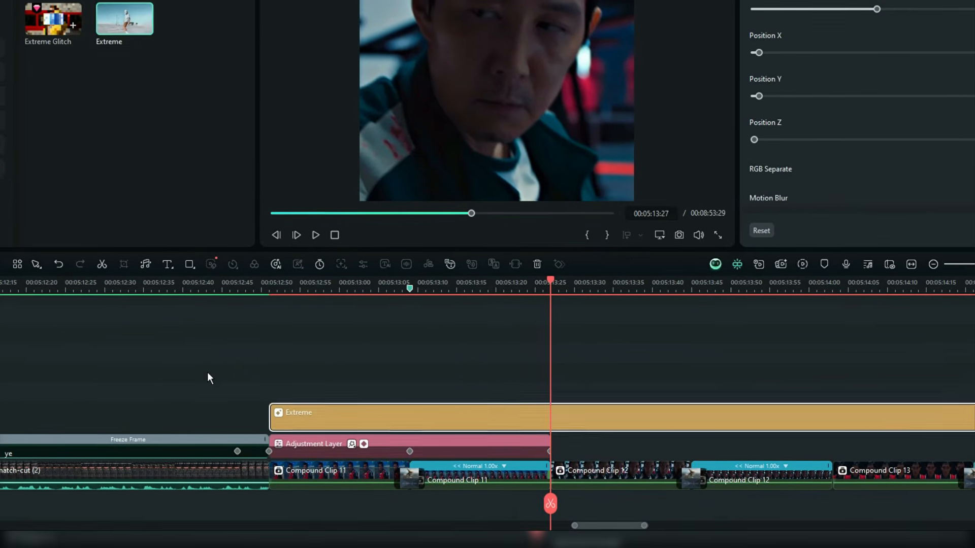
Cut the Extreme effect at the mid-clip marker and delete the part beyond it
scroll(310, 382, down, 2)
key(c)
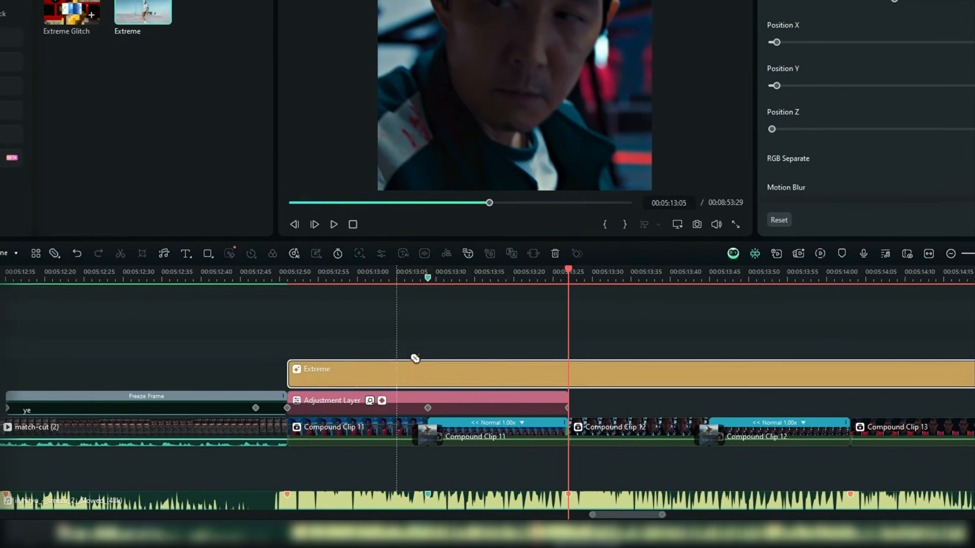
click(425, 373)
key(v)
click(451, 371)
key(Delete)
Keyframe the Extreme effect at its start with Frequency 200, Position X 0.25, Position Y 0.10 and Position Z 0
click(358, 389)
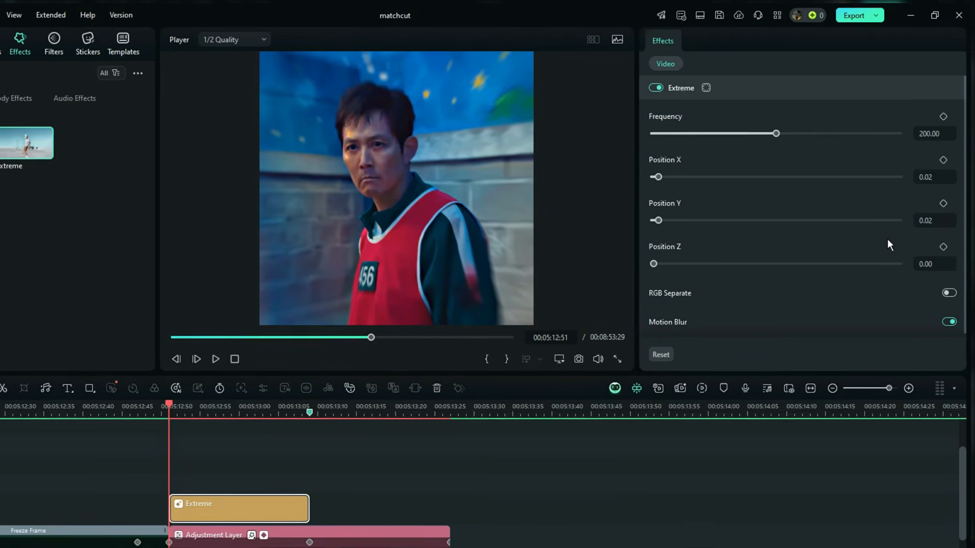
click(945, 114)
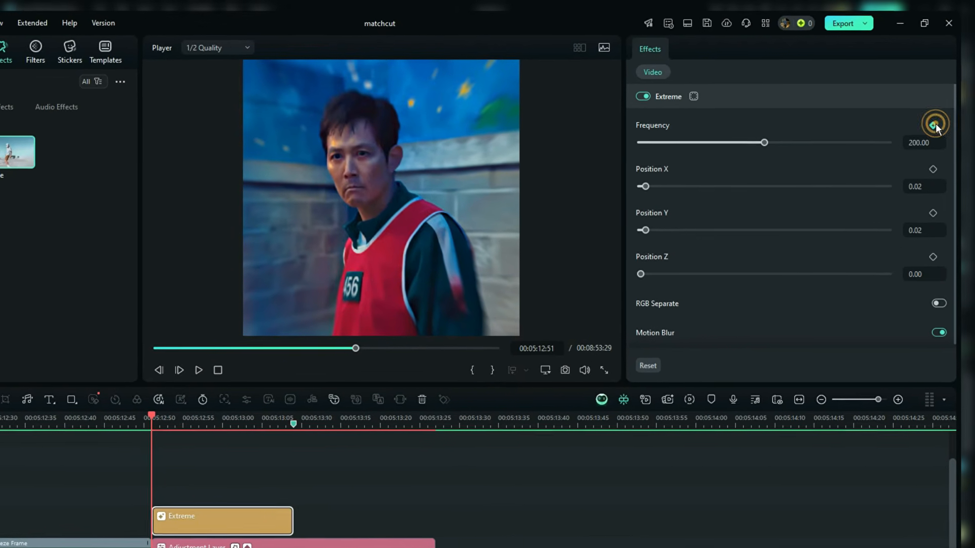
click(935, 167)
click(928, 217)
click(929, 261)
click(917, 189)
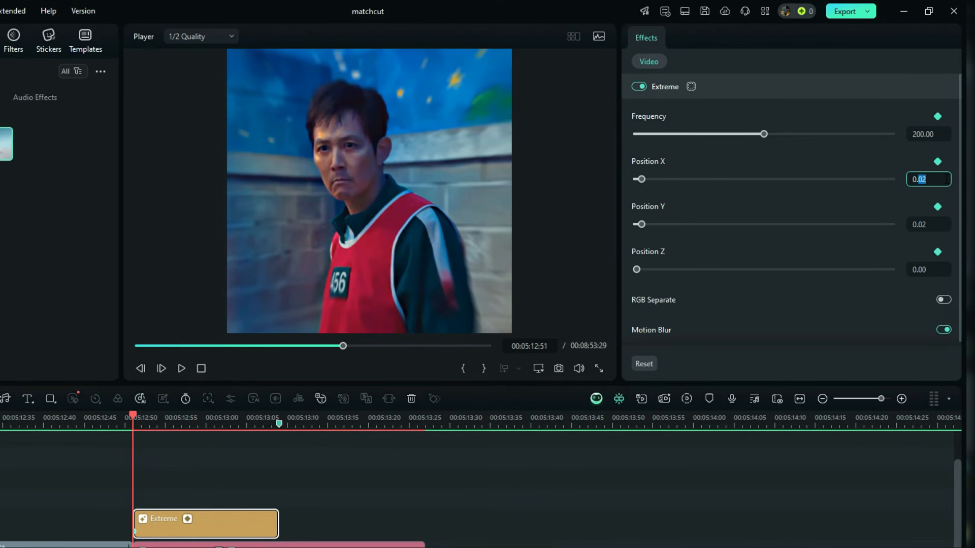
key(Return)
click(935, 216)
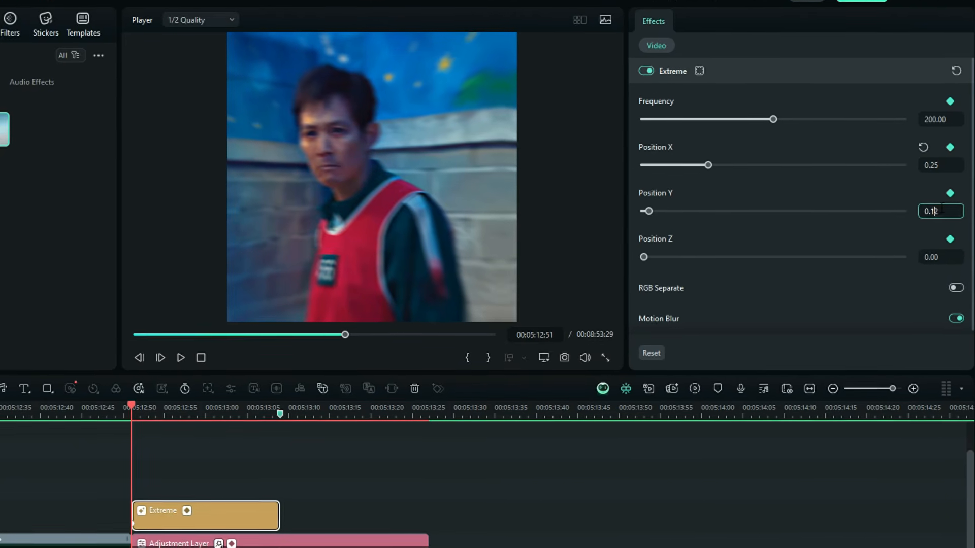
key(Return)
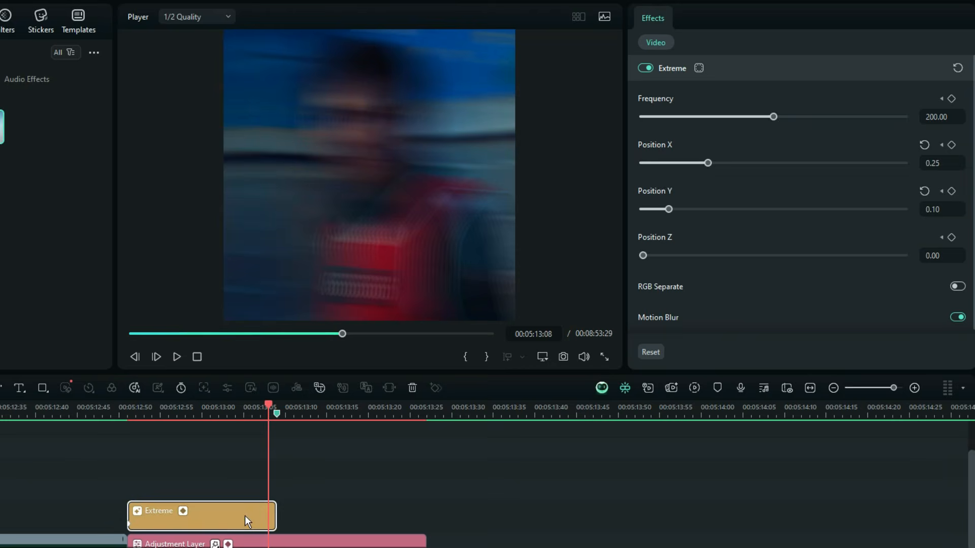
Keyframe the Extreme effect's Position X and Position Y at 0 near its end and shift those keyframes to the very end
click(938, 162)
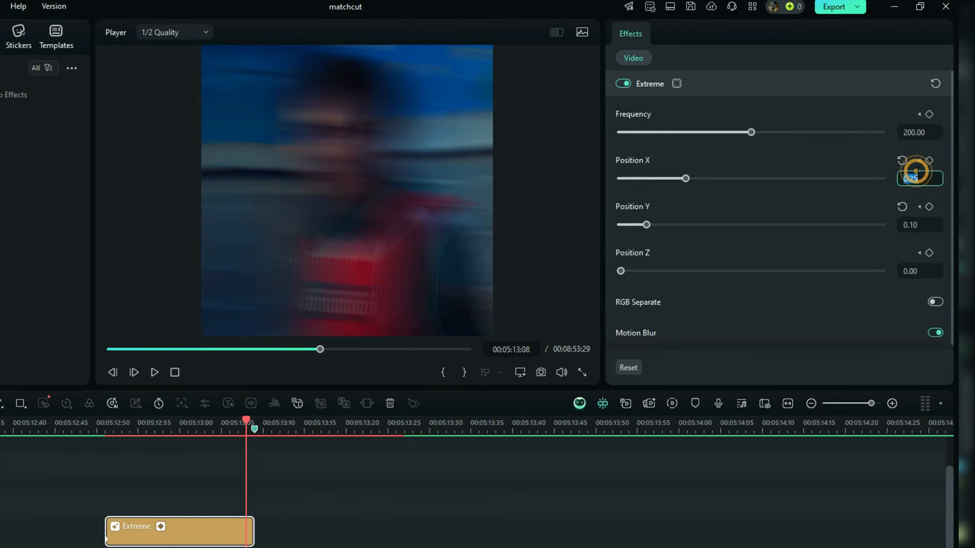
text(0)
key(Return)
click(919, 224)
text(0)
key(Return)
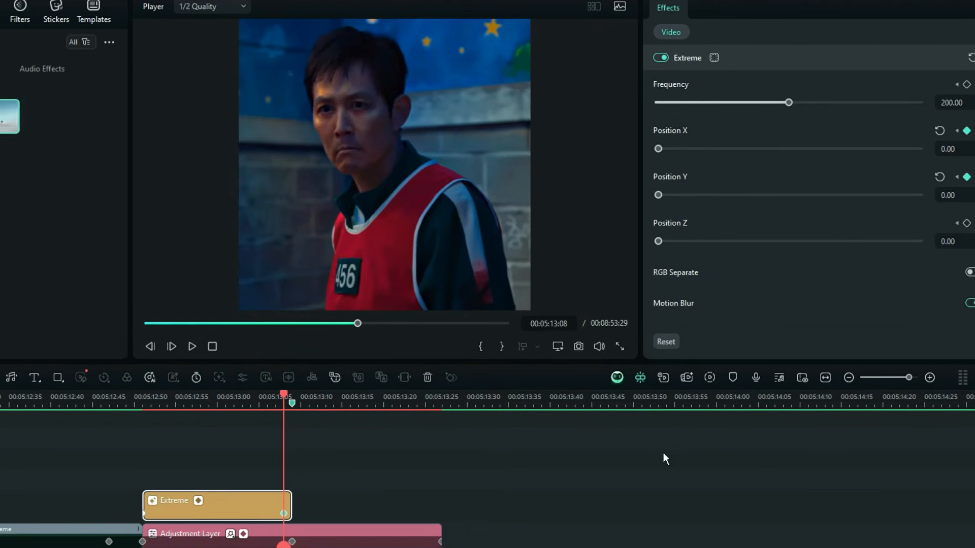
drag(282, 515, 288, 515)
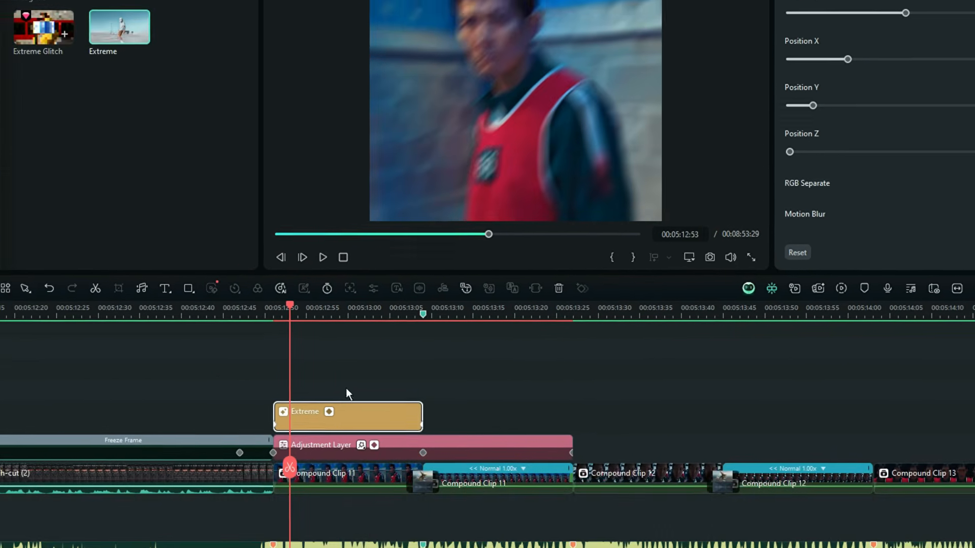
Ease the Extreme effect's Frequency curve in the keyframe graph by extending the handles of its start and end keyframes
click(196, 503)
scroll(222, 503, down, 3)
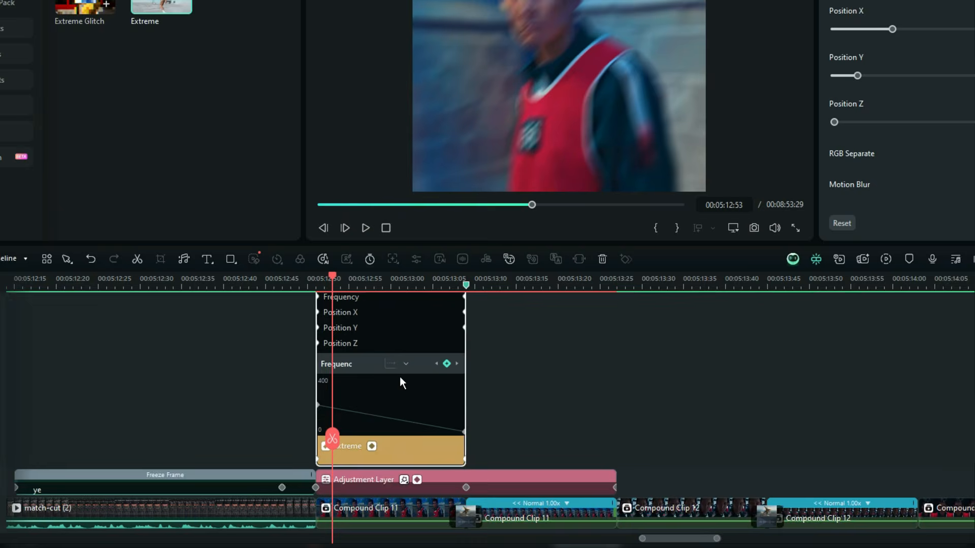
click(405, 364)
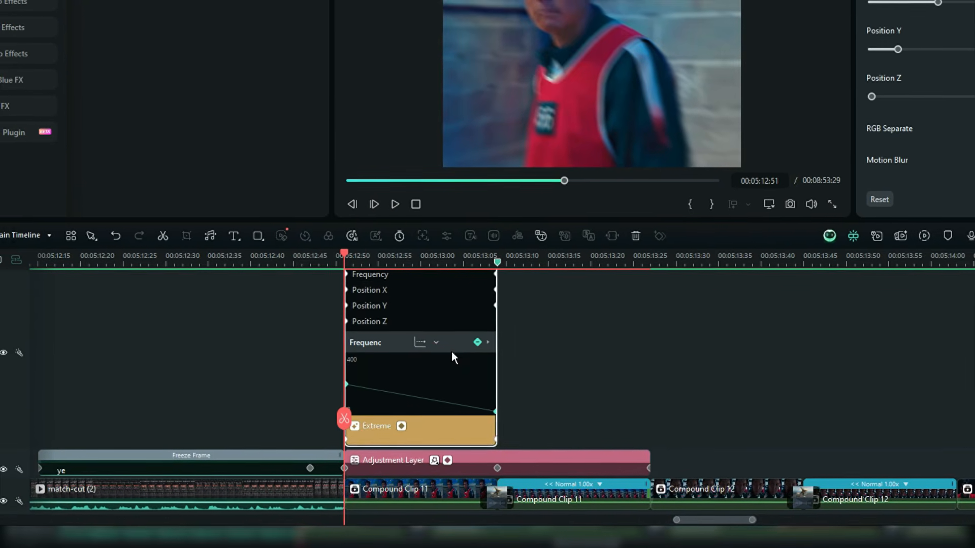
click(433, 345)
click(485, 384)
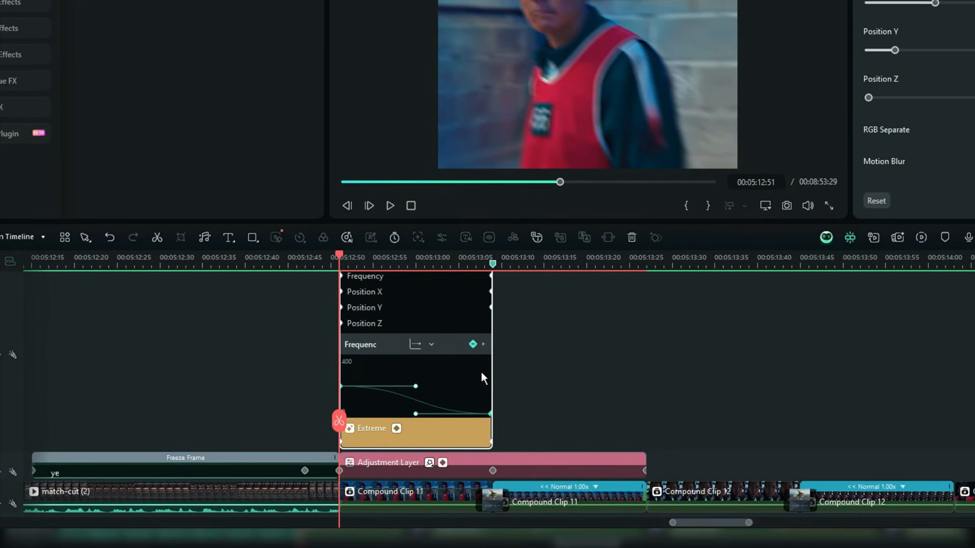
drag(340, 421, 454, 438)
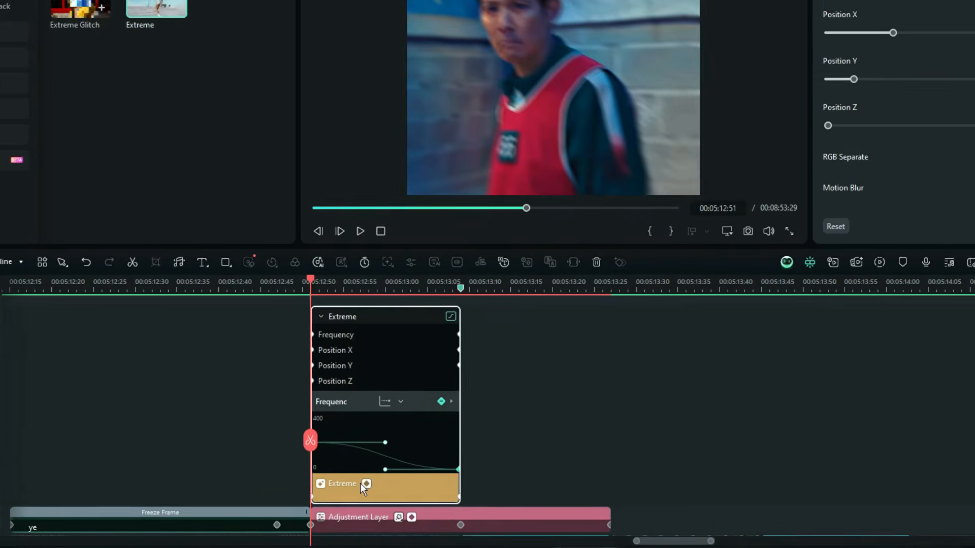
click(365, 484)
scroll(366, 480, up, 3)
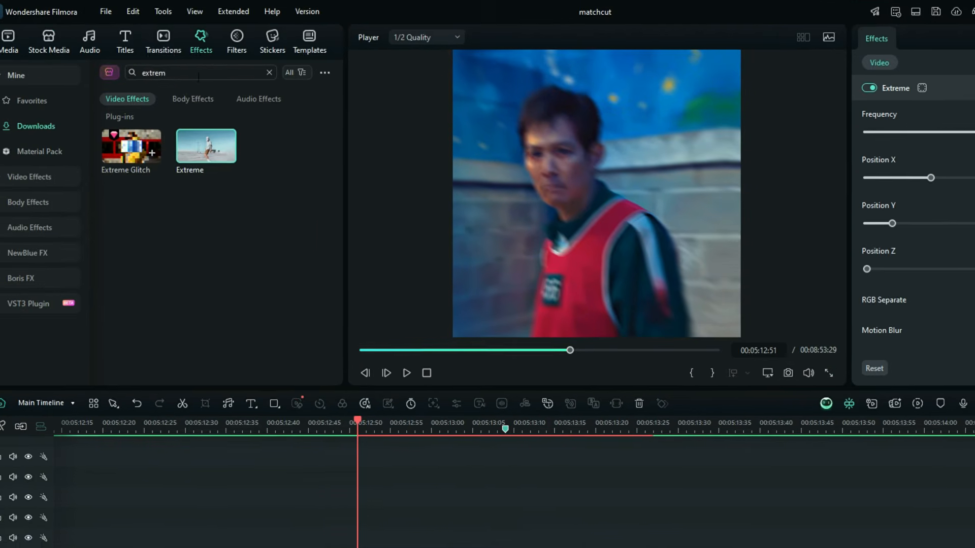
Find the Direction Blur effect, place it above the Extreme effect's start, and remove the part after 00:05:13:01
drag(88, 44, 64, 45)
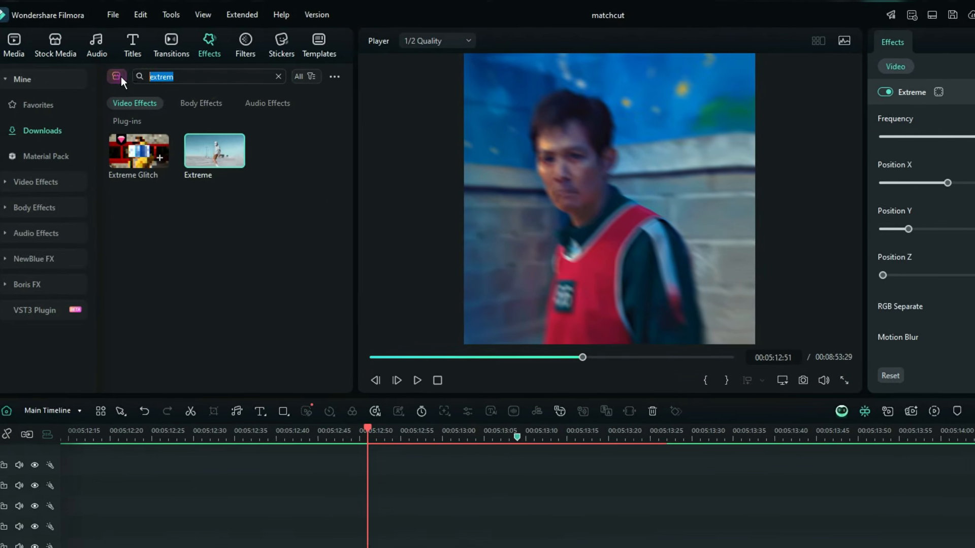
text(direc)
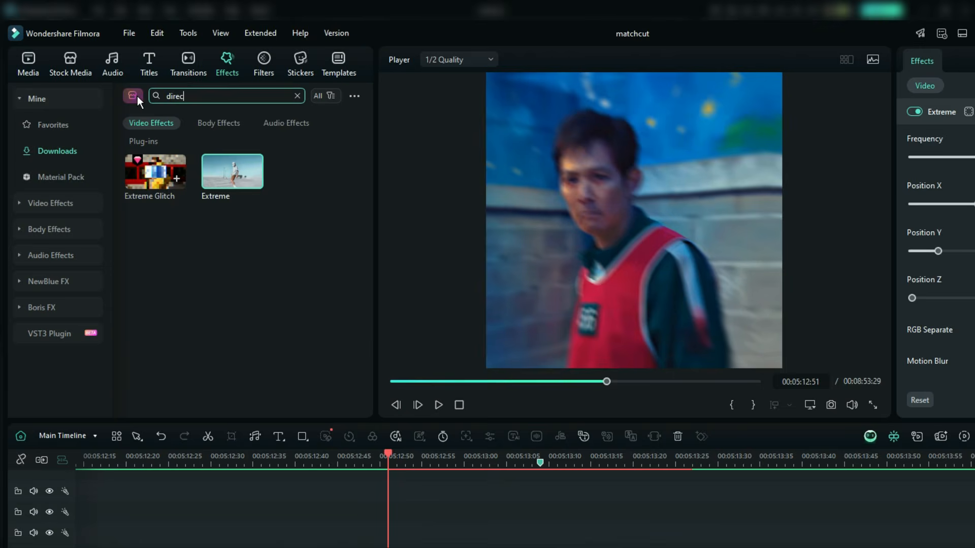
text(ti)
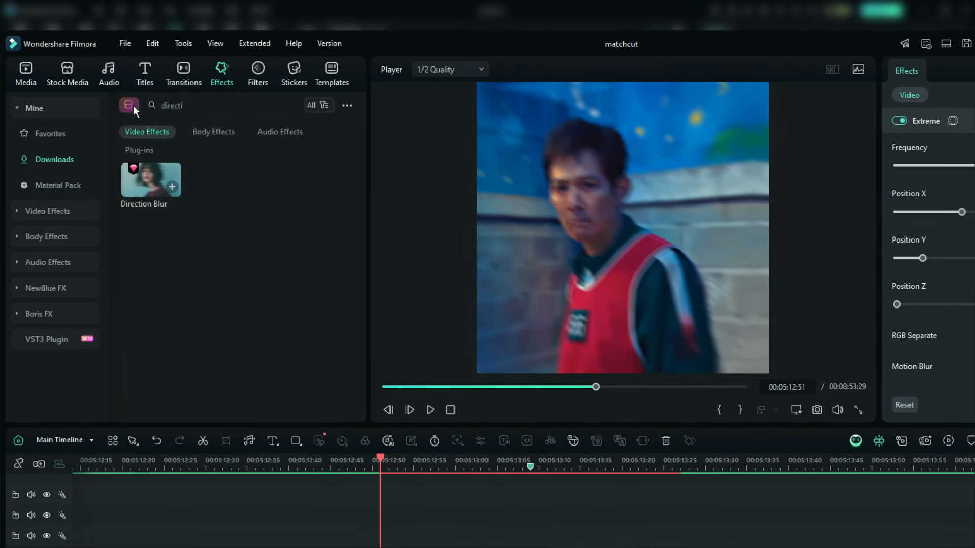
drag(143, 181, 366, 547)
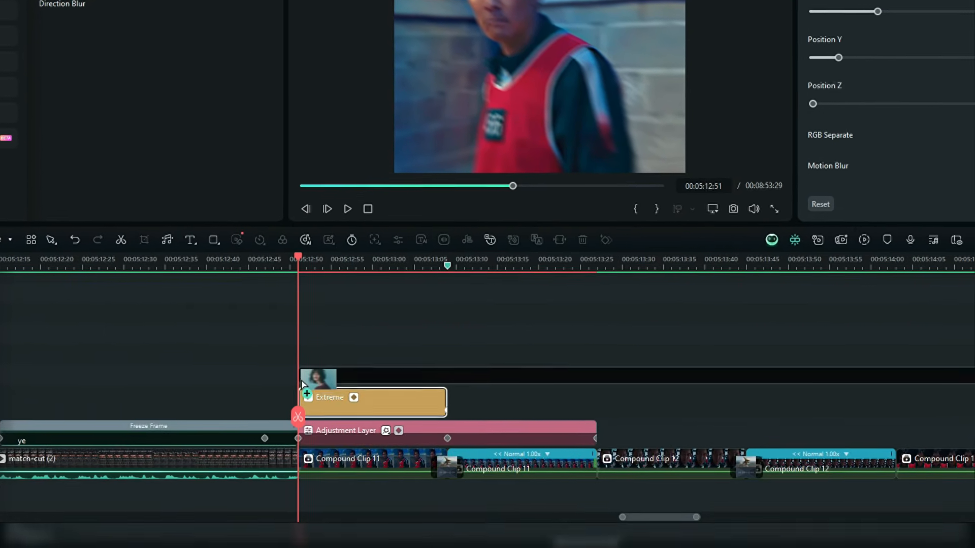
drag(302, 383, 303, 381)
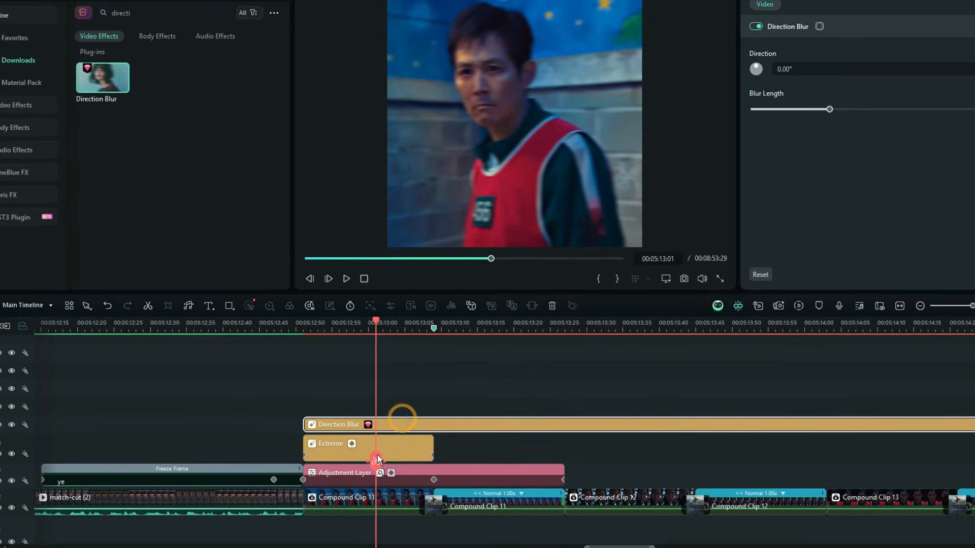
key(Delete)
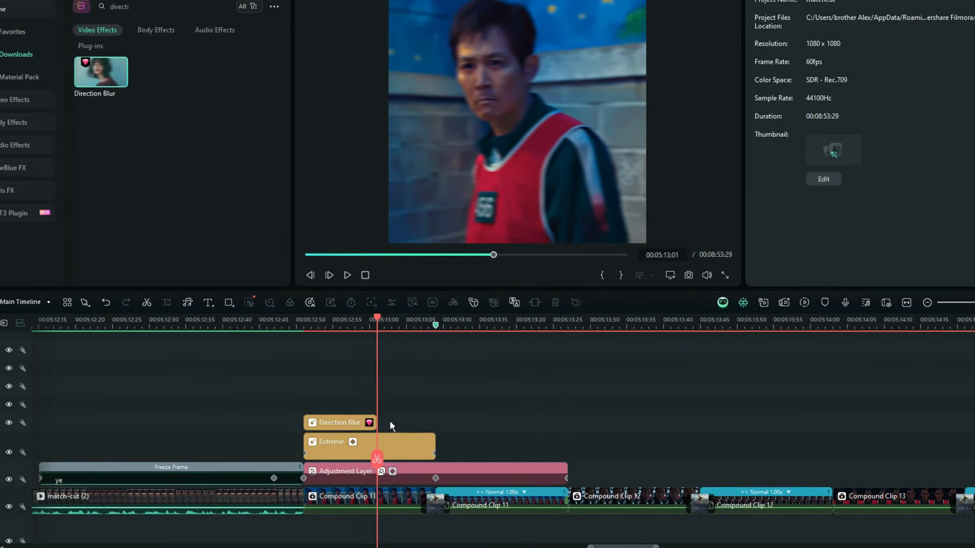
Set the Direction Blur effect's direction to 90°
click(343, 405)
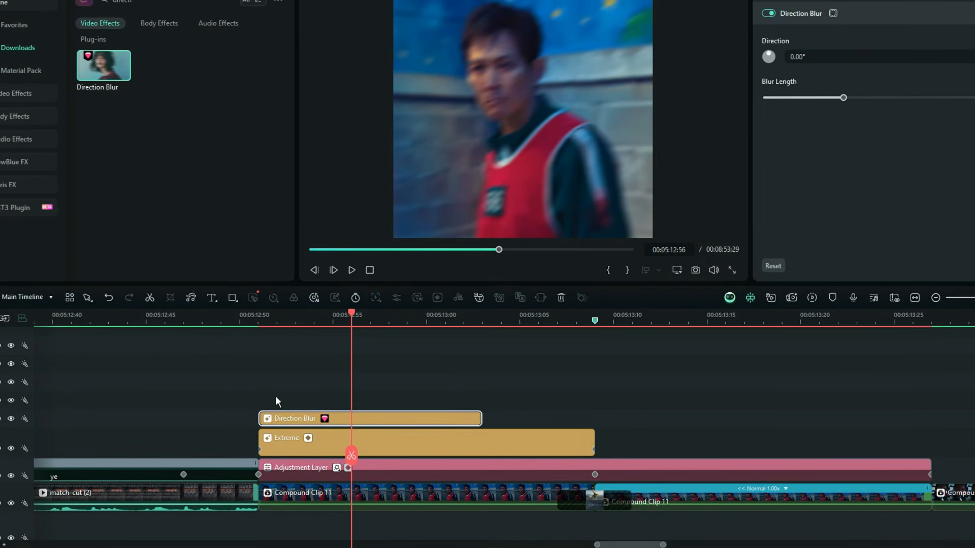
click(282, 392)
click(383, 416)
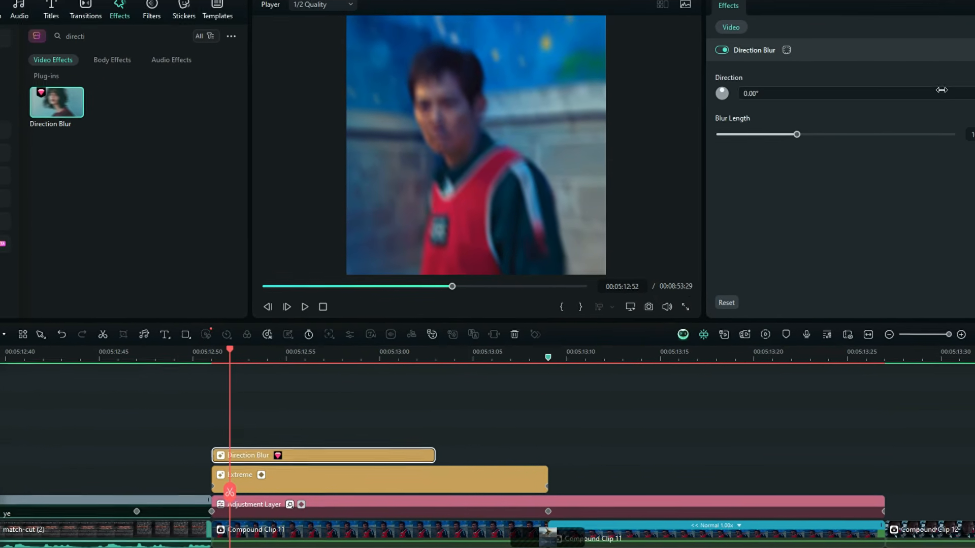
click(967, 63)
text(90)
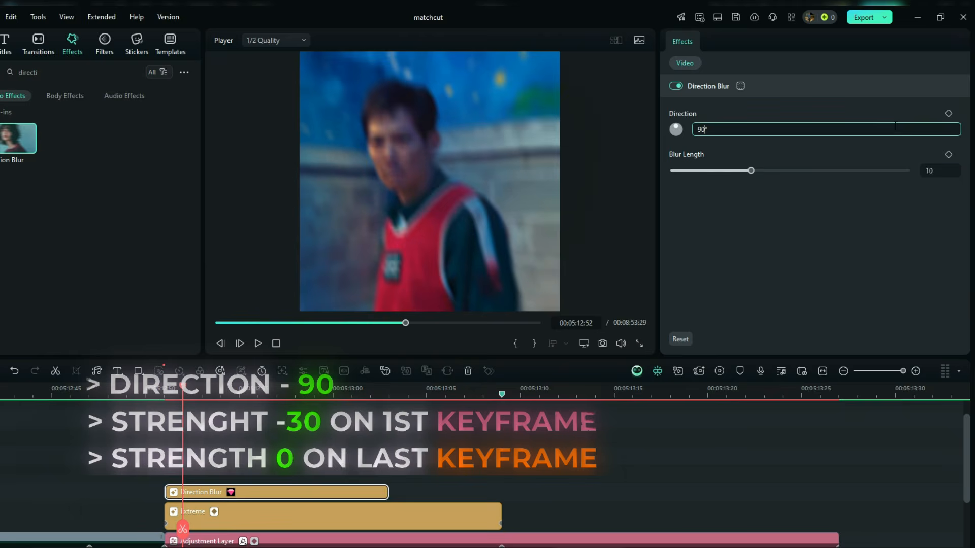
key(Return)
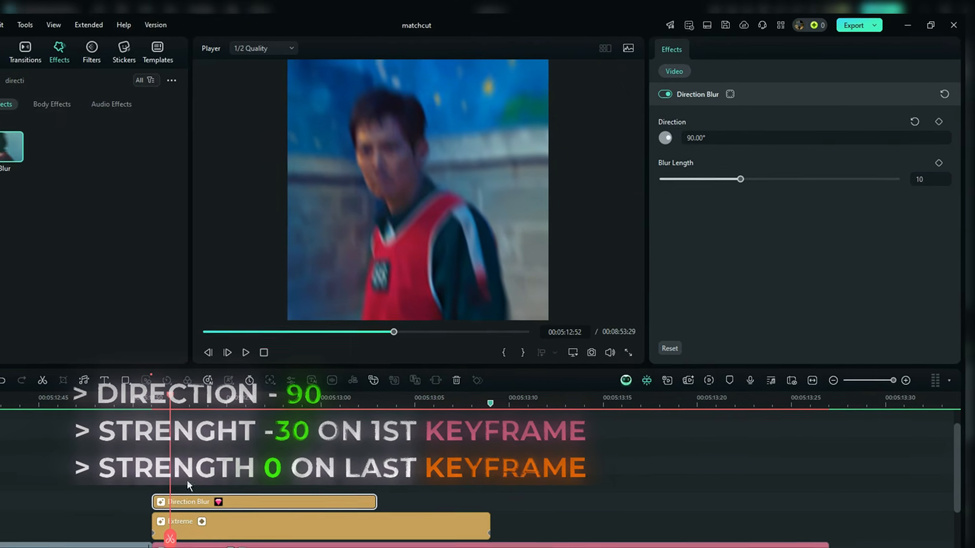
Keyframe the Direction Blur's Blur Length from 30 at its start to 0 at its end
drag(176, 476, 158, 476)
click(936, 166)
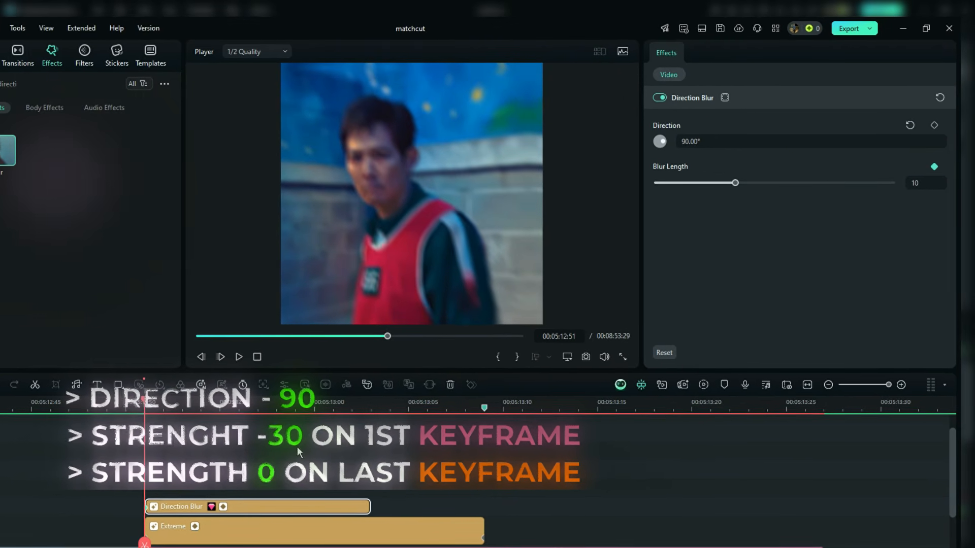
click(772, 182)
drag(780, 185, 803, 184)
drag(172, 503, 333, 480)
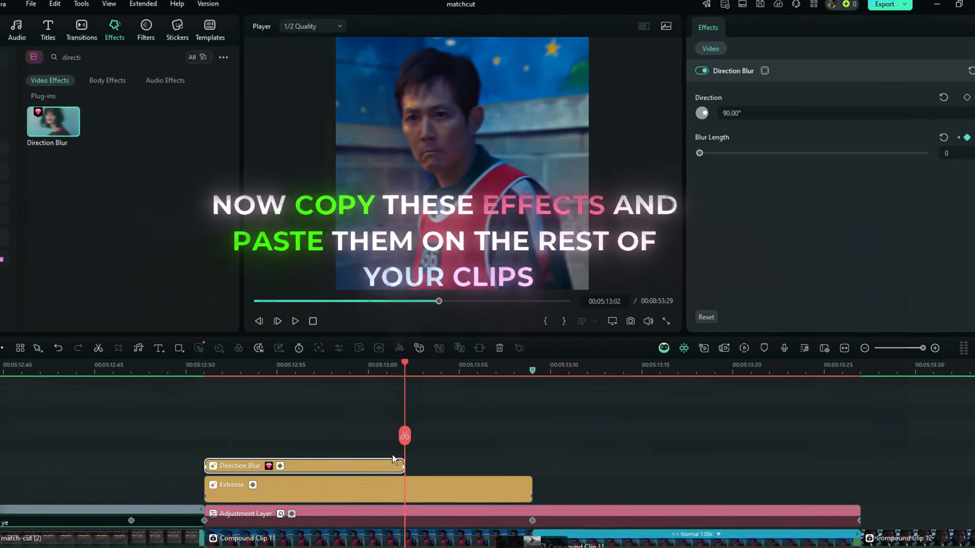
Ease the Direction Blur's Blur Length curve in the keyframe graph by extending the handles of its start and end keyframes
click(280, 466)
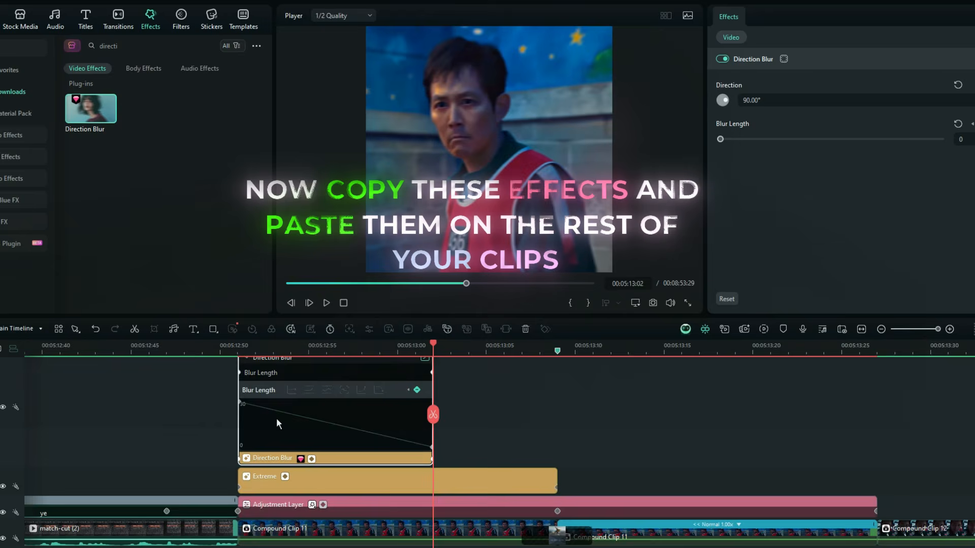
click(383, 387)
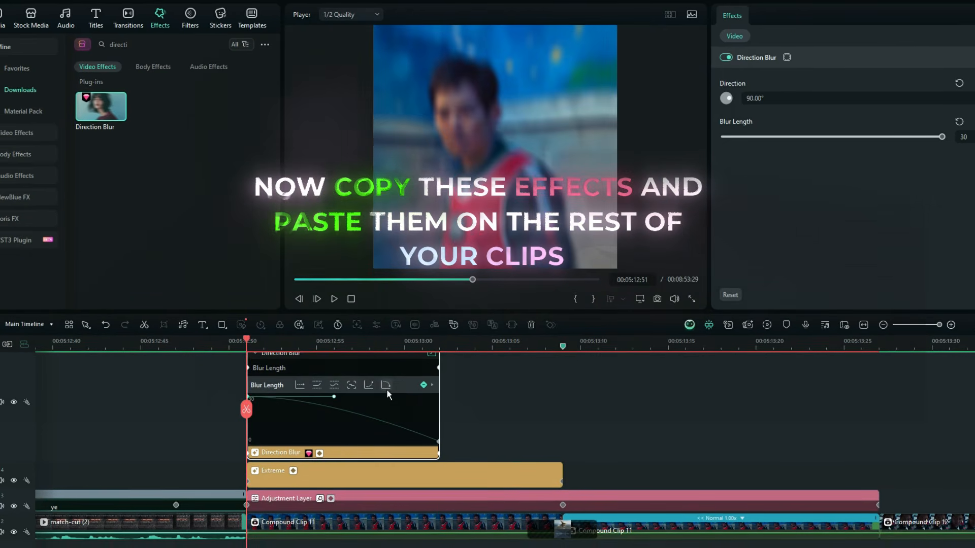
click(375, 385)
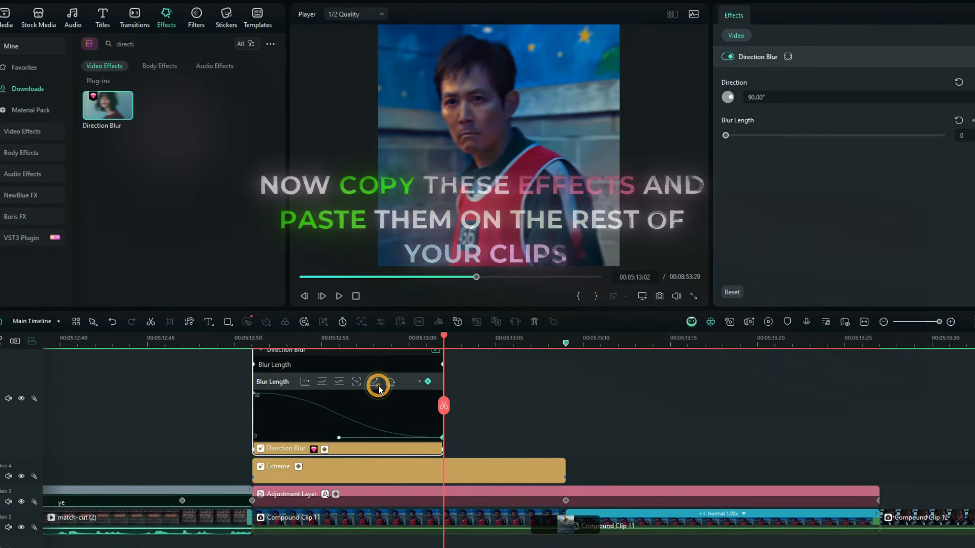
click(327, 448)
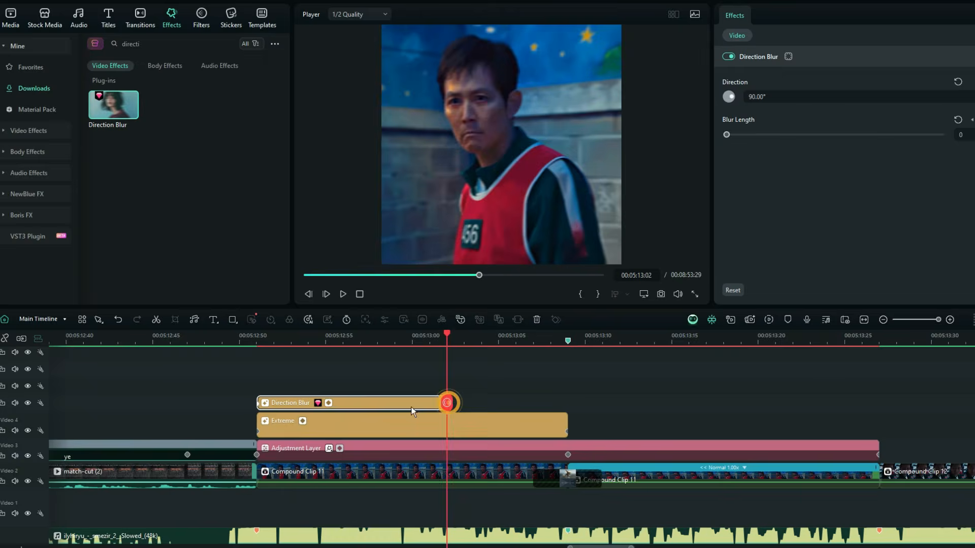
Duplicate the Direction Blur, Extreme and Adjustment Layer together onto Compound Clip 12, aligned with its start
click(326, 337)
drag(559, 337, 381, 373)
drag(355, 454, 527, 434)
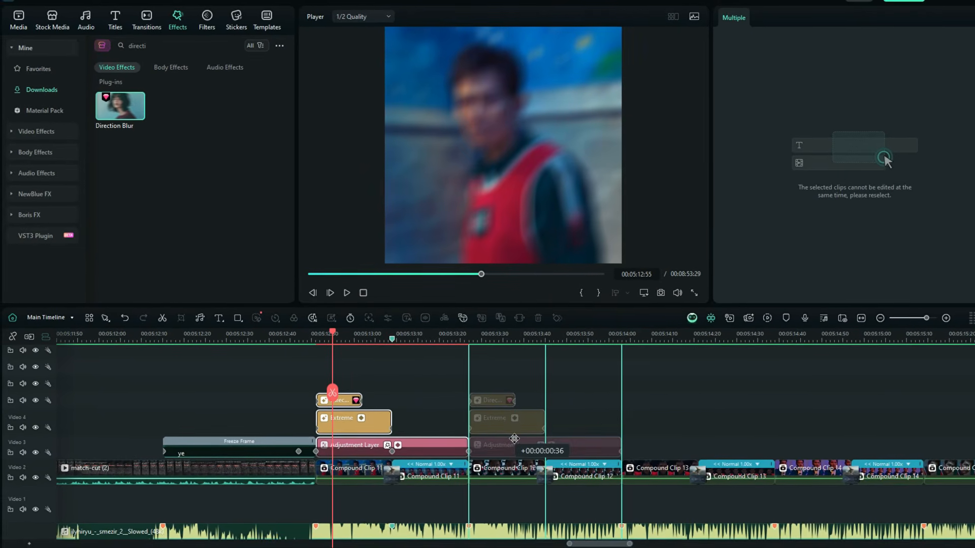
Duplicate the three stacked effects from Compound Clip 12 onto Compound Clip 13, aligned with its start
click(625, 337)
drag(638, 339, 965, 389)
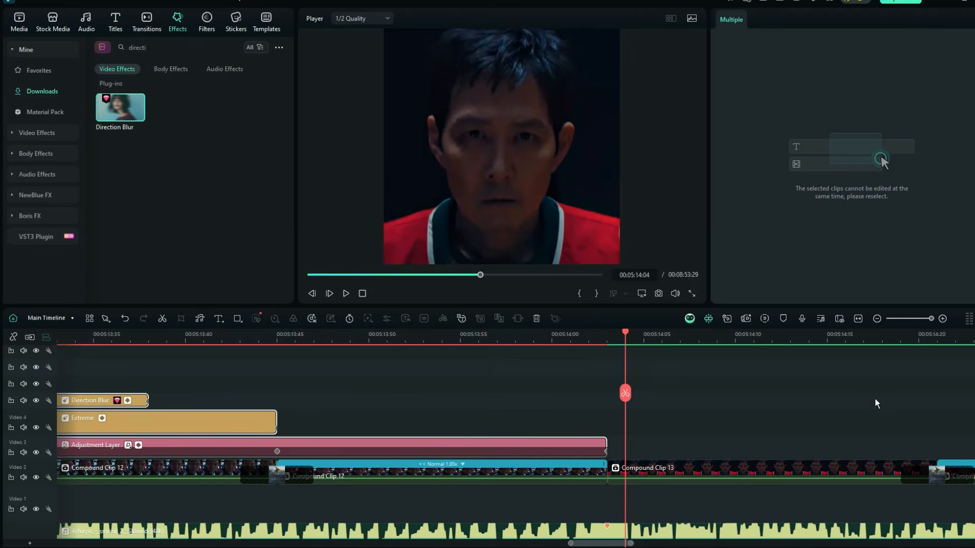
drag(619, 355, 523, 373)
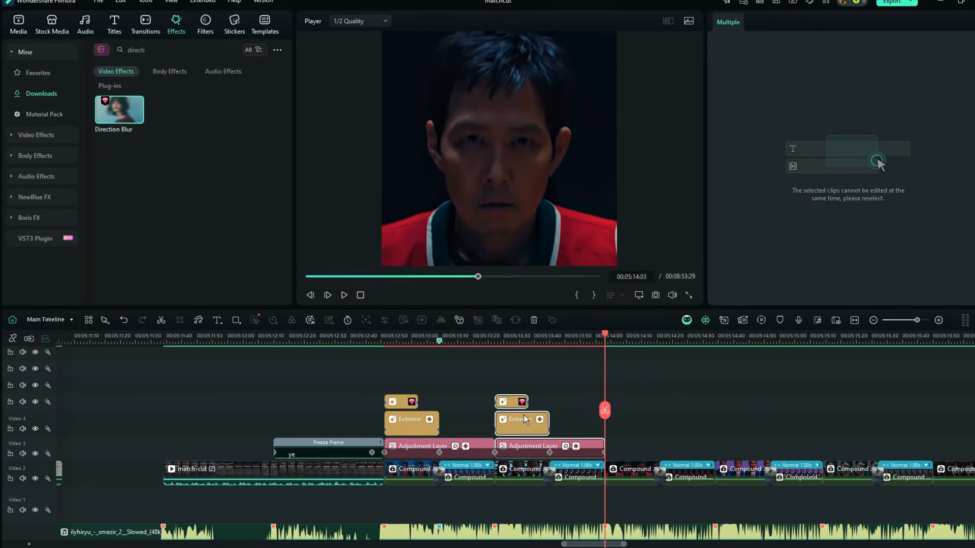
drag(512, 428, 635, 419)
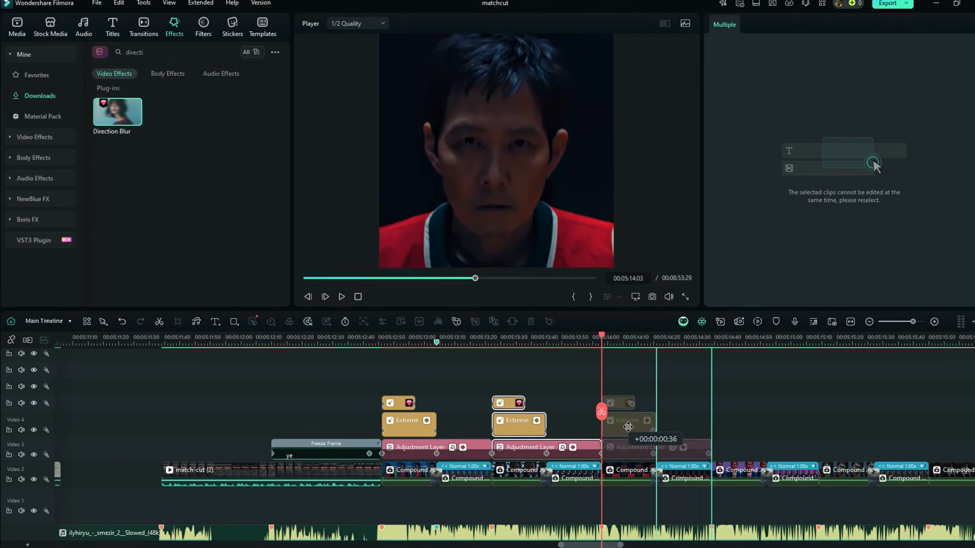
drag(808, 441, 735, 440)
Duplicate the stacked Direction Blur, Extreme and Adjustment Layer onto Compound Clips 14 through 17, aligned with each clip's start
click(712, 339)
mouse_move(735, 345)
mouse_down()
mouse_move(700, 350)
mouse_move(833, 355)
mouse_move(751, 356)
mouse_up()
click(609, 448)
click(779, 339)
drag(609, 386, 523, 449)
drag(548, 427, 821, 426)
drag(820, 429, 558, 428)
click(760, 341)
key(ctrl+v)
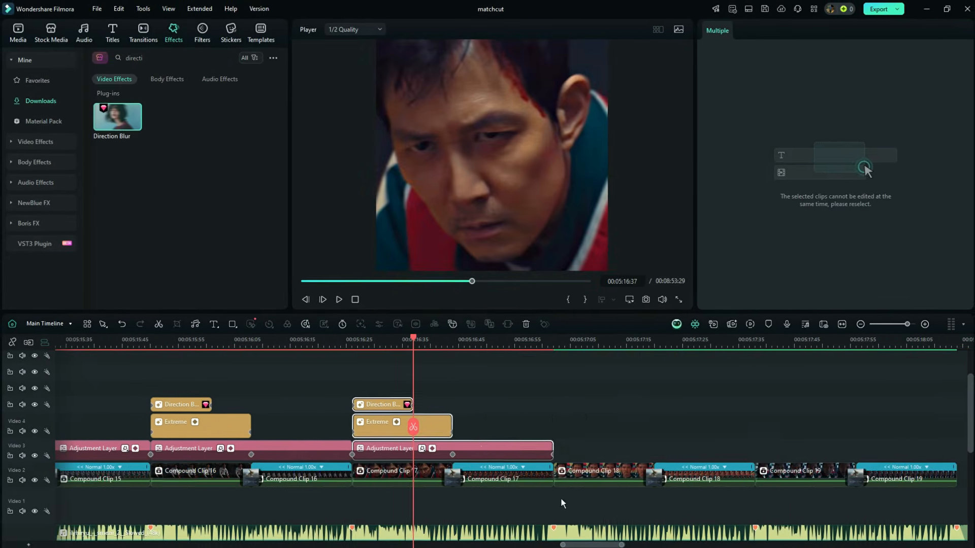
Paste the three stacked effects onto Compound Clips 18 and 19, aligned with each clip's start
click(654, 341)
key(ctrl+v)
click(620, 342)
key(ctrl+v)
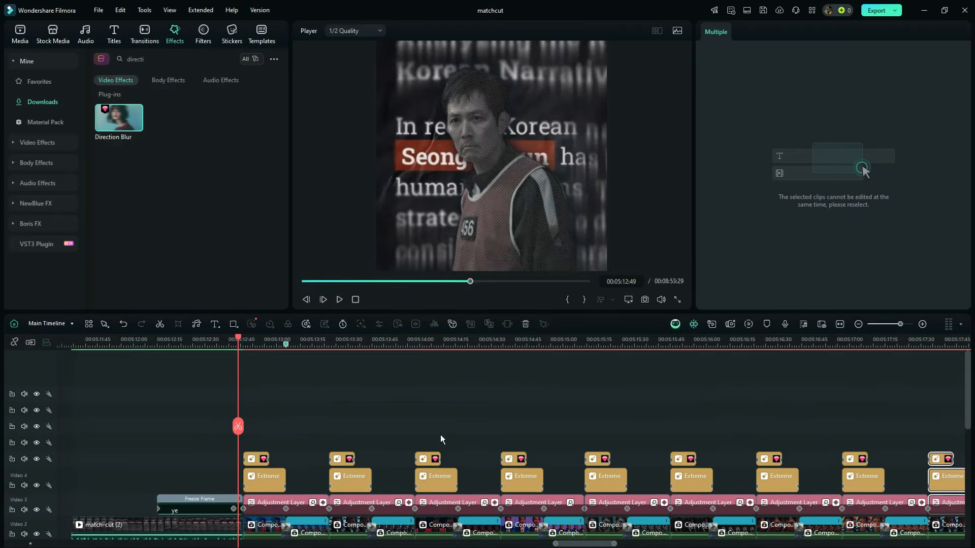
Add the downloaded White stock image above the first Direction Blur, aligned with the start of the first compound clip
scroll(439, 434, up, 3)
click(59, 37)
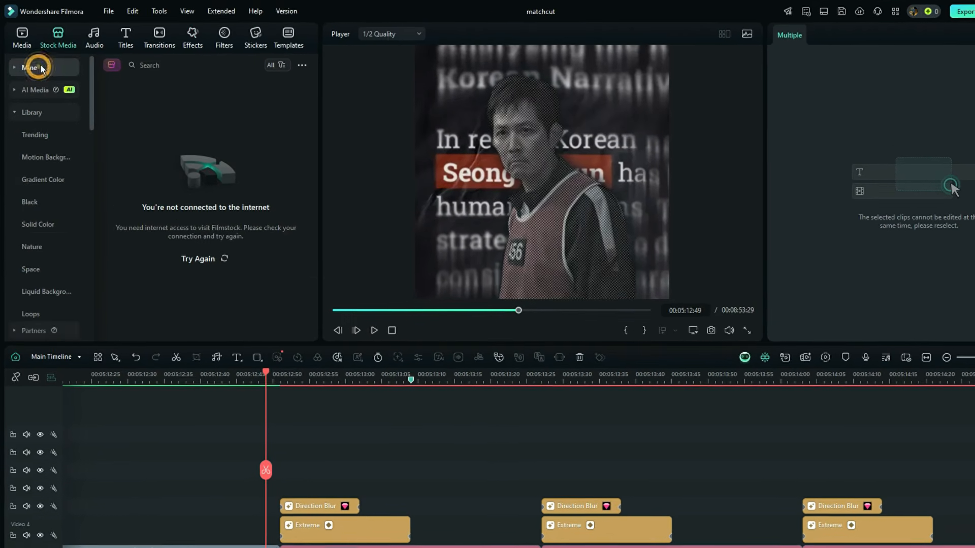
click(40, 67)
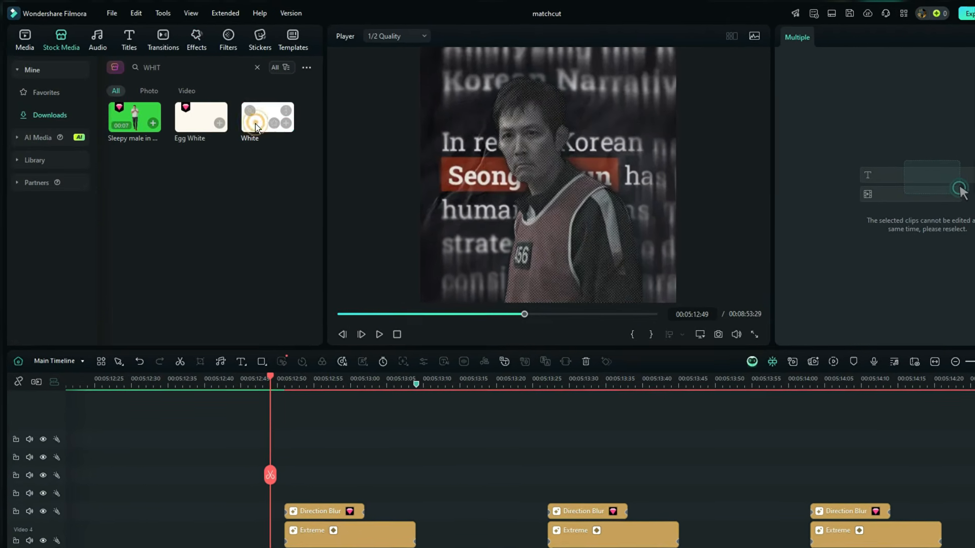
drag(254, 124, 284, 483)
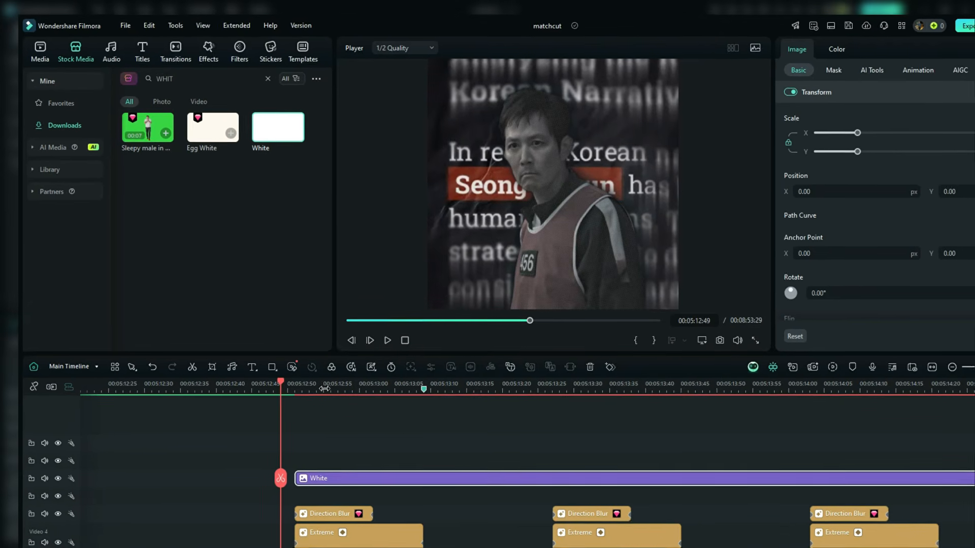
Split the White clip at the end of the first Direction Blur and delete the remainder
drag(325, 389, 496, 407)
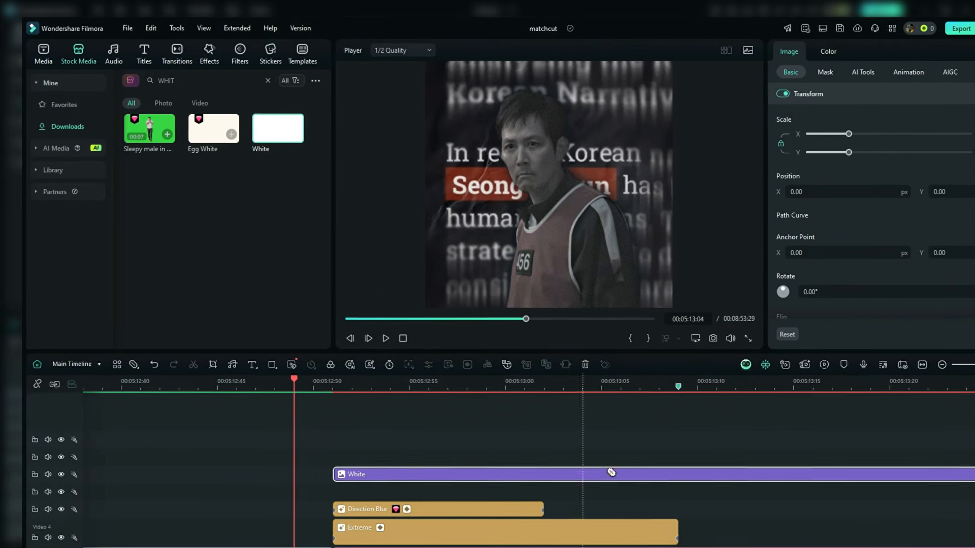
click(546, 474)
key(v)
click(579, 473)
key(Delete)
click(406, 441)
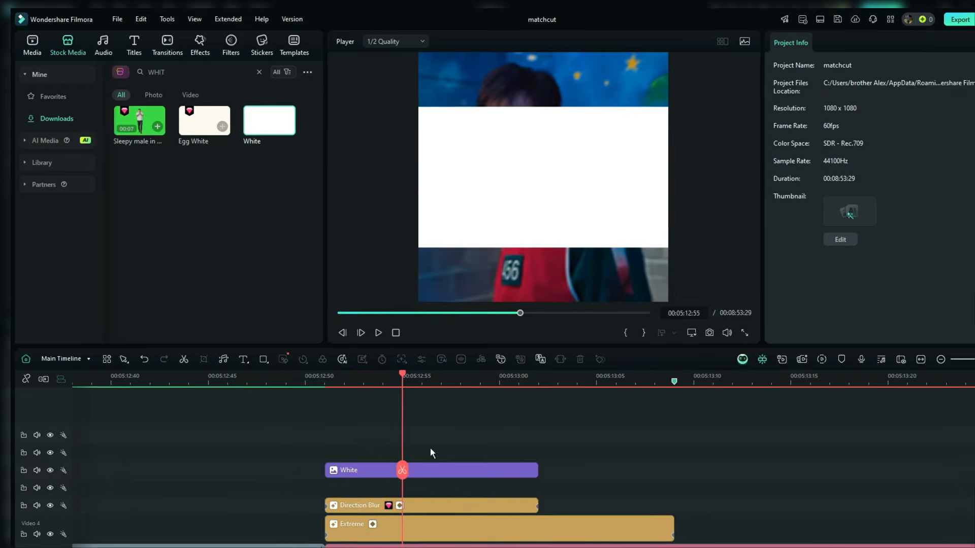
Add a Transform keyframe to the White clip and scale it up to fill the whole square frame
click(434, 471)
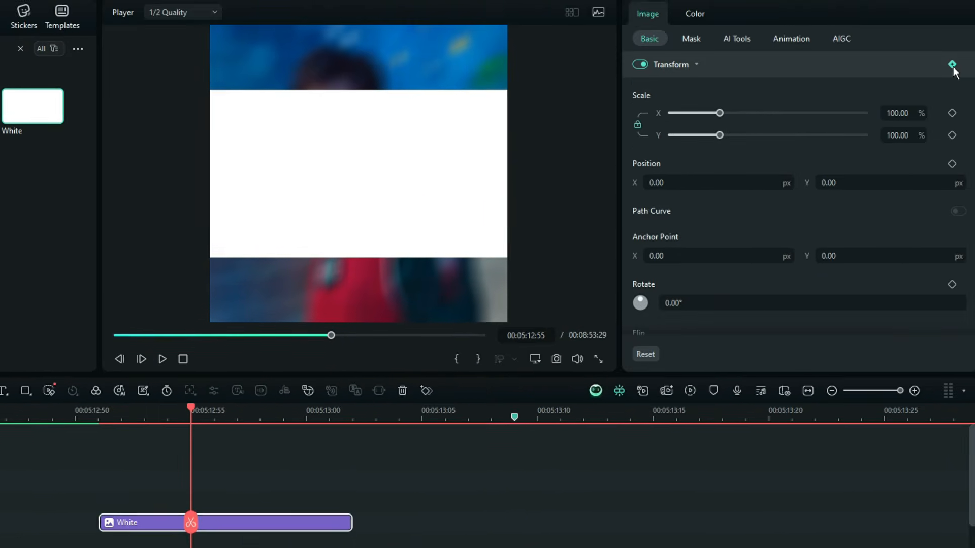
click(953, 65)
drag(953, 90, 974, 89)
Keyframe the White clip's Opacity from 100 at its start to 0 at its end
scroll(805, 261, down, 10)
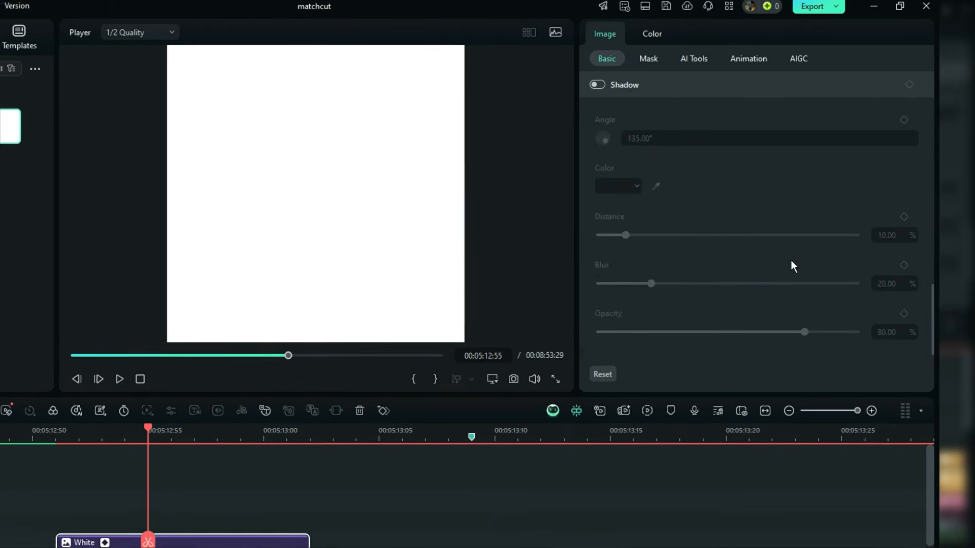
scroll(790, 260, up, 10)
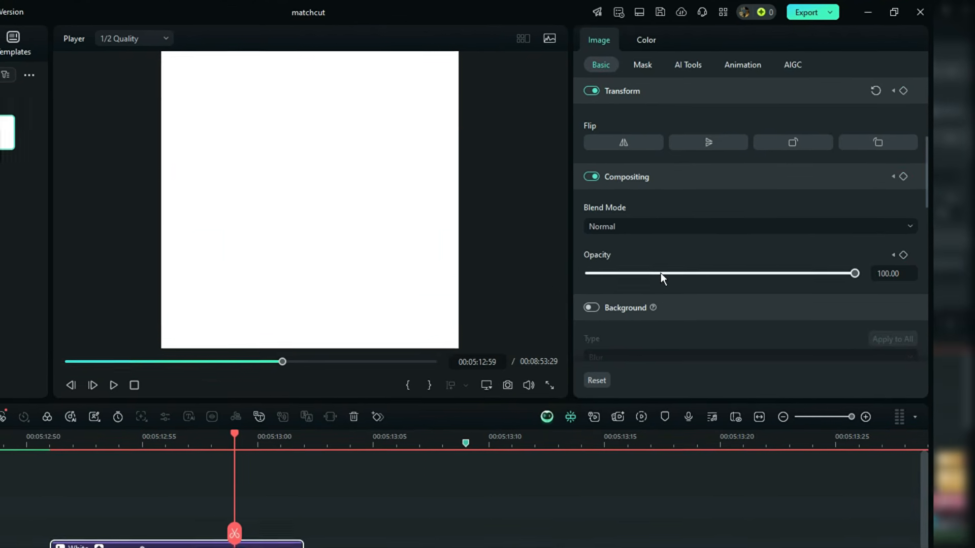
drag(656, 276, 529, 281)
drag(155, 543, 71, 544)
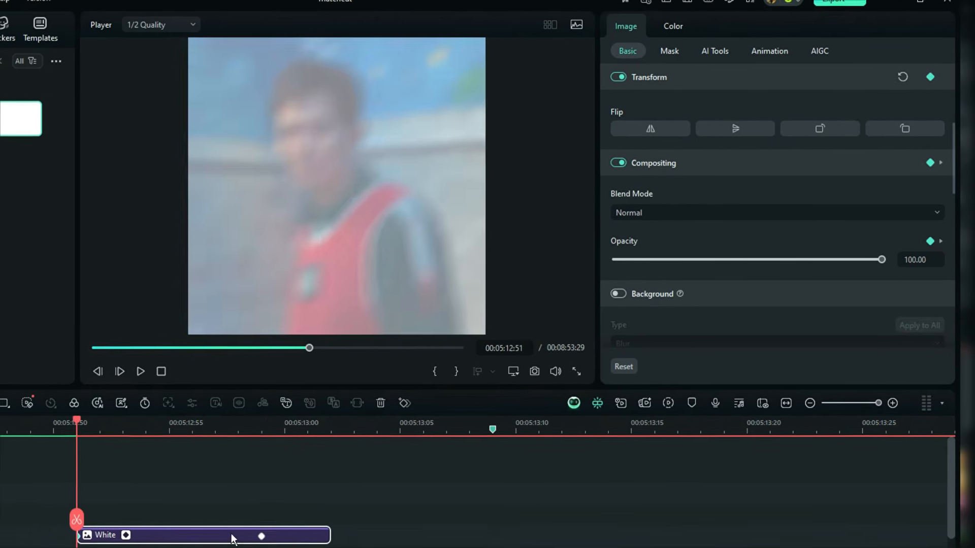
drag(254, 540, 349, 541)
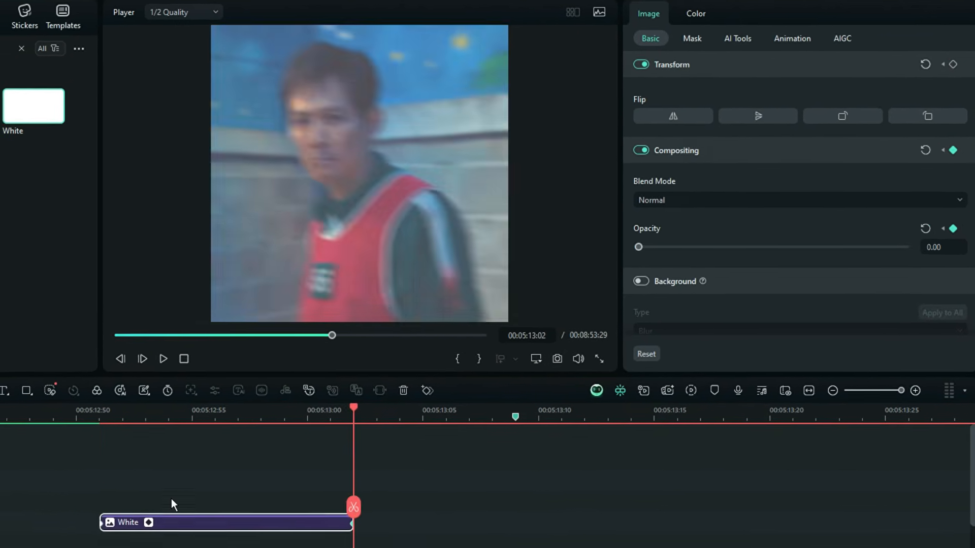
Ease the White clip's Opacity curve in the keyframe graph by extending the keyframe handles, and close the graph
click(148, 522)
click(353, 375)
drag(492, 376, 374, 380)
click(605, 428)
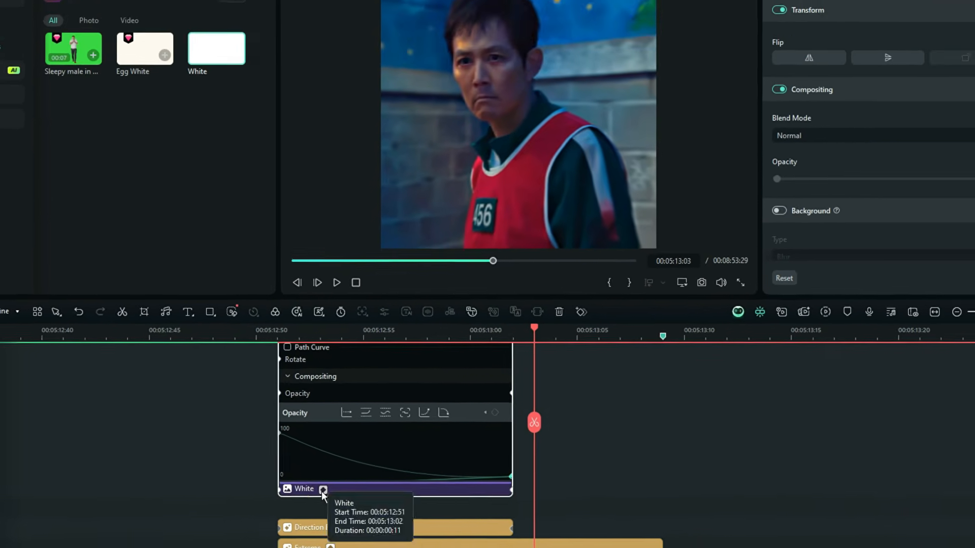
click(323, 491)
Play the whole edit from its beginning to review the beat-synced cuts, stacked effects and white flash
scroll(319, 495, up, 3)
drag(680, 332, 434, 396)
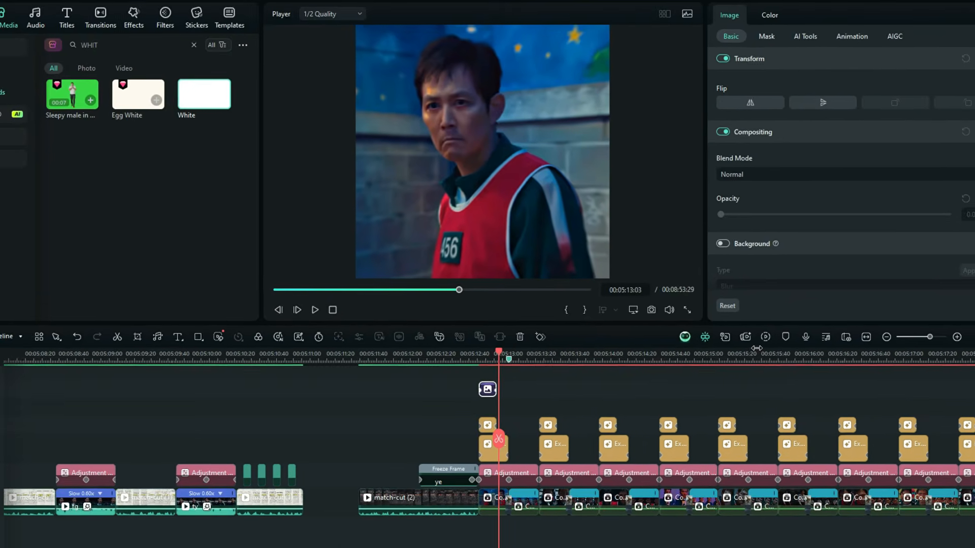
scroll(668, 403, down, 2)
scroll(667, 403, up, 1)
click(766, 337)
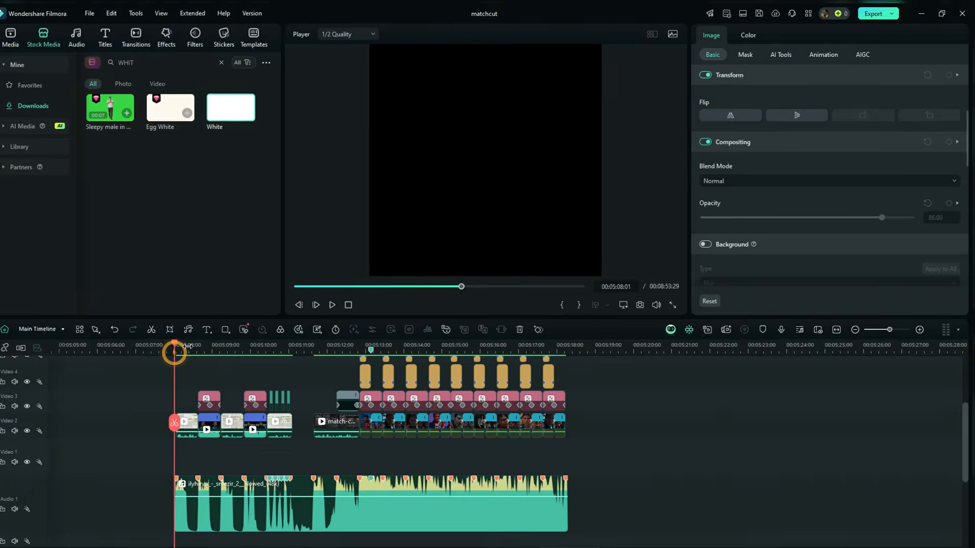
key(space)
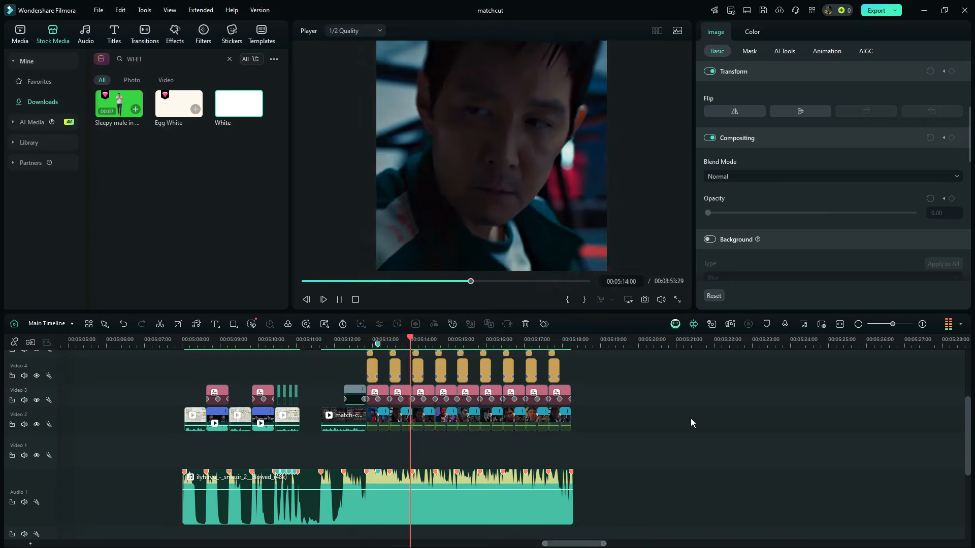
scroll(686, 425, up, 2)
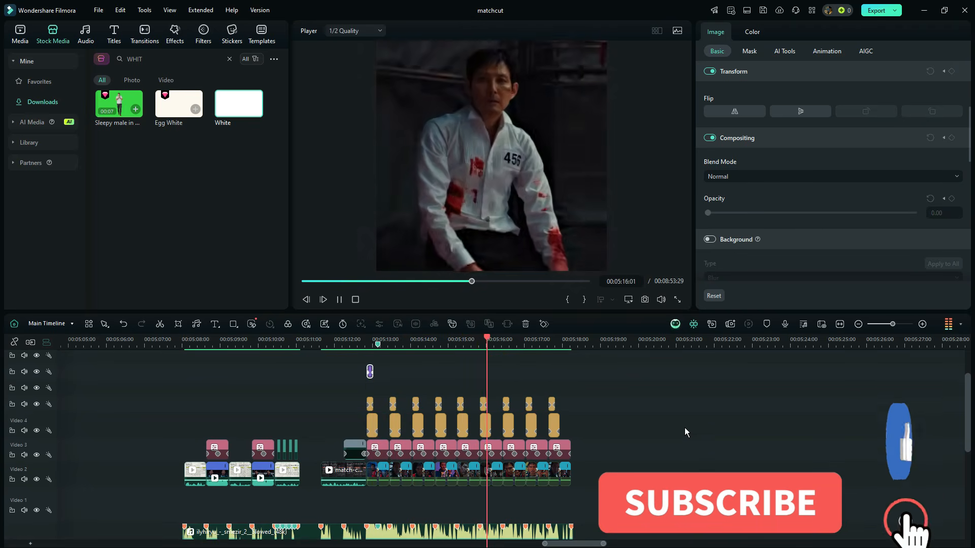